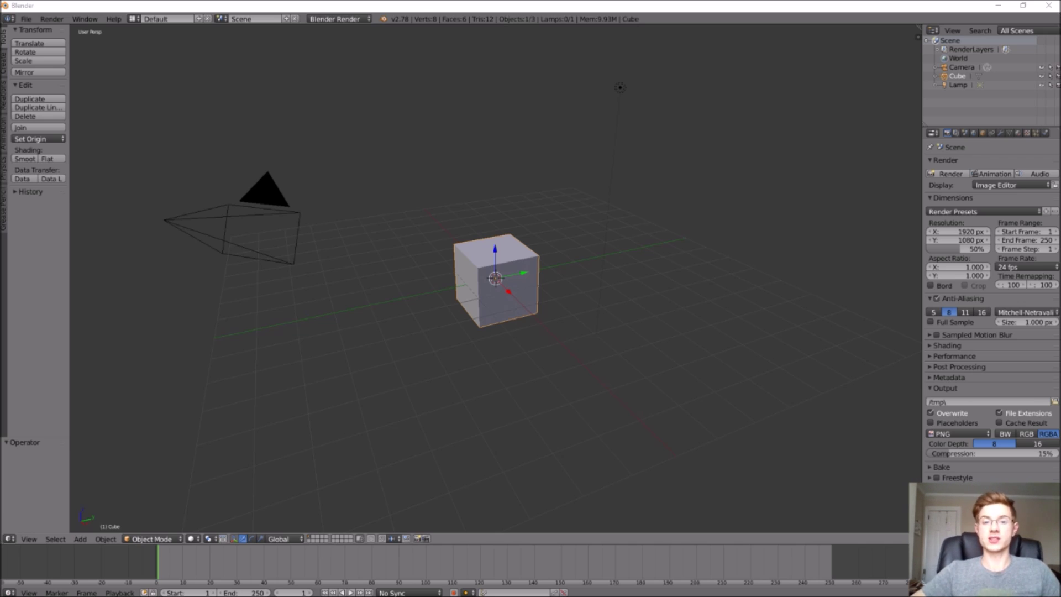
- Switch the cube into Edit Mode
left_click(311, 484)
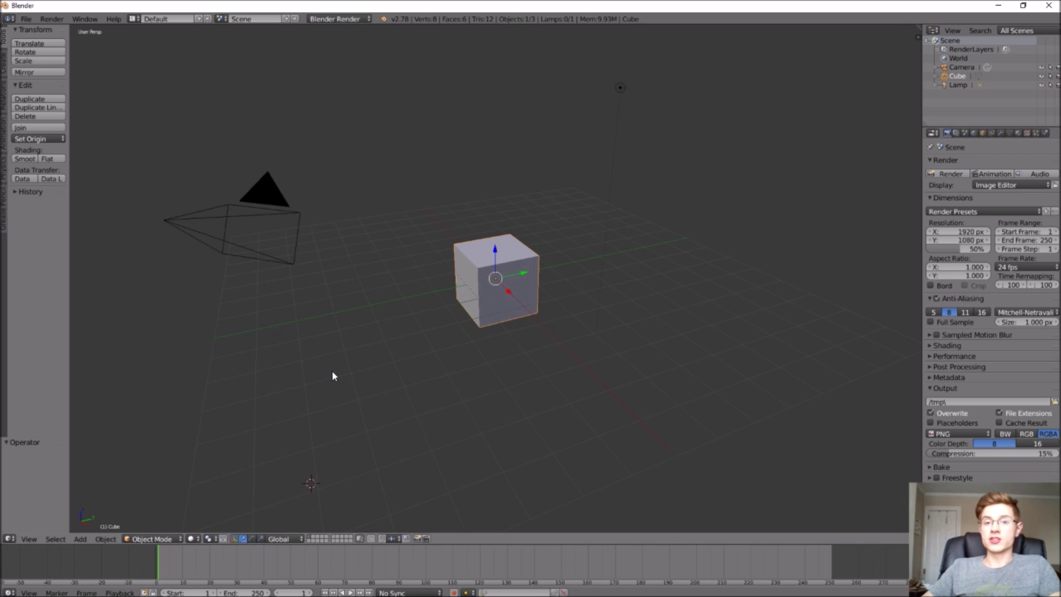
left_click(148, 540)
left_click(149, 517)
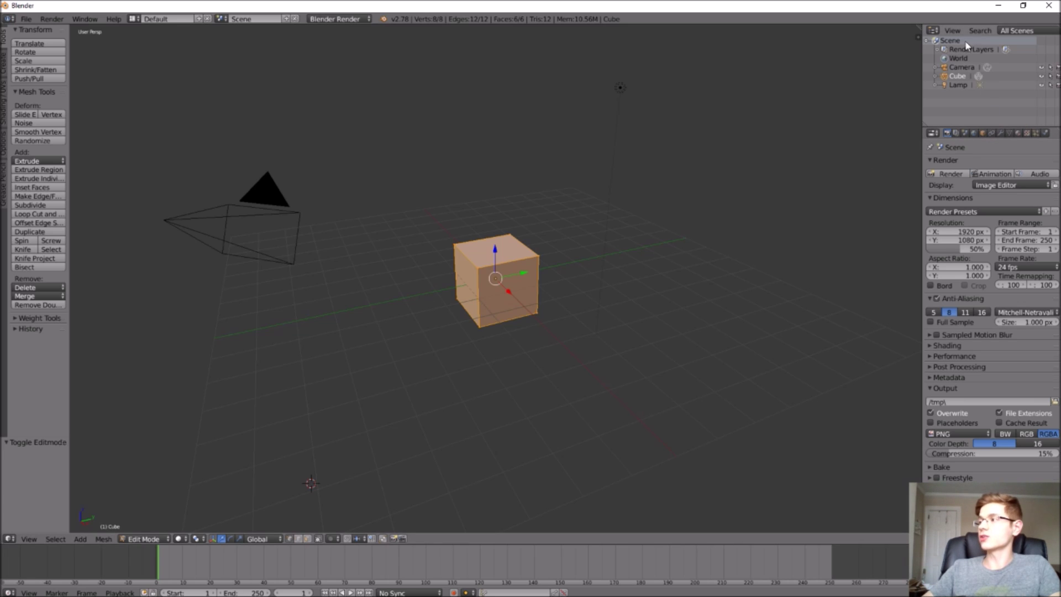
- Add a Mirror modifier to the cube, enabling the Y and Z axes and disabling X
left_click(1000, 133)
left_click(957, 165)
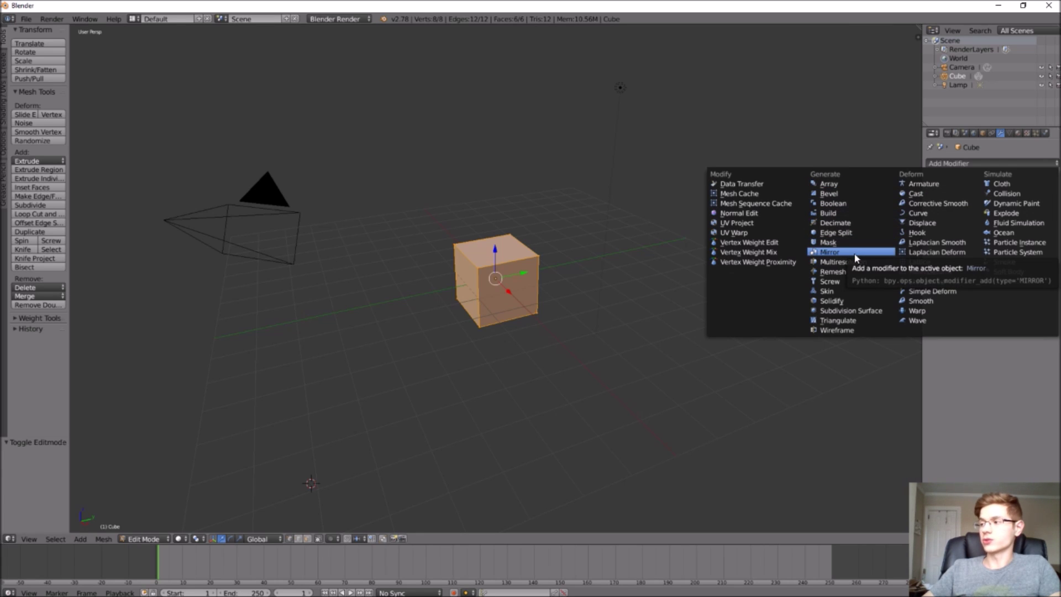
left_click(831, 251)
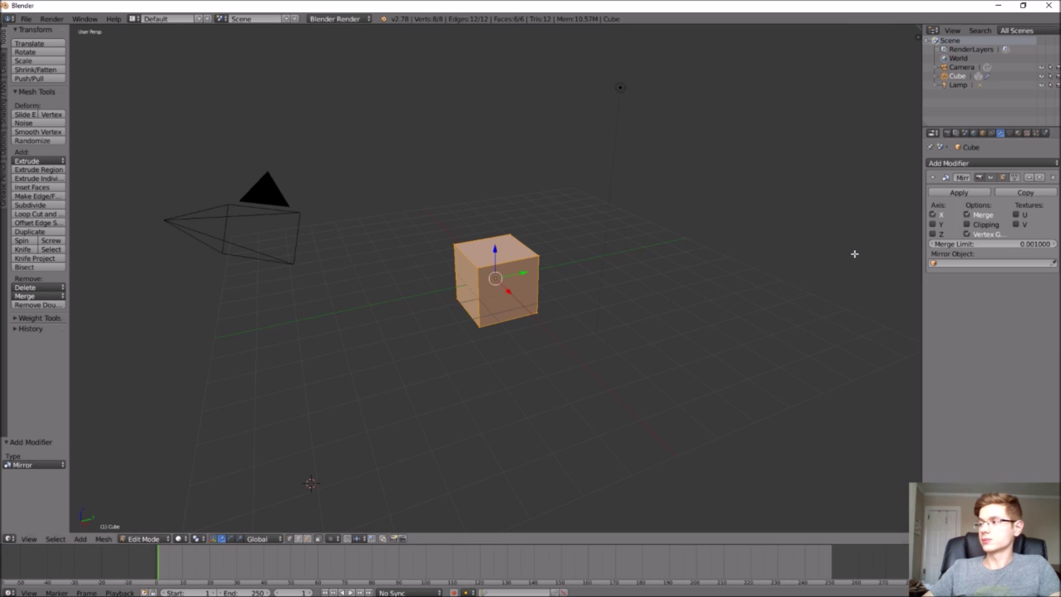
left_click(935, 232)
left_click(934, 215)
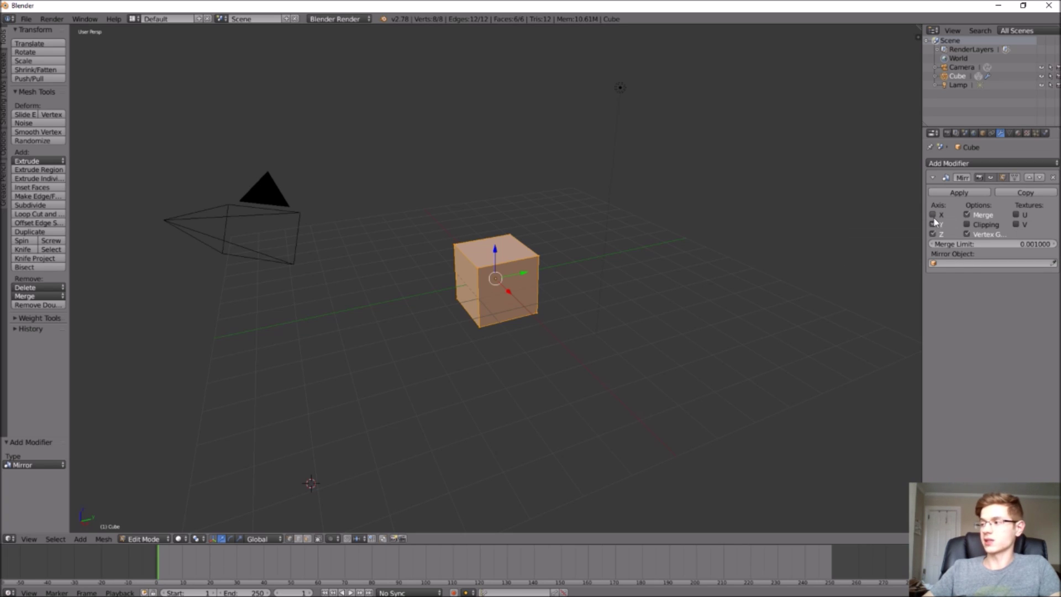
left_click(933, 223)
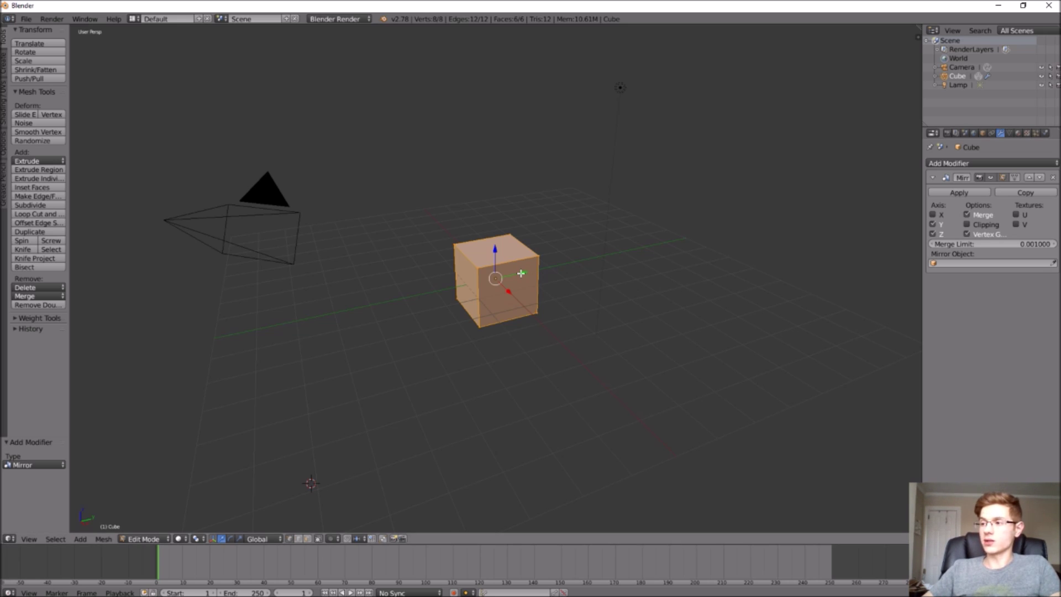
- Roughly move the cube's mesh along Y and Z away from its mirror copy
left_click_drag(521, 273, 527, 208)
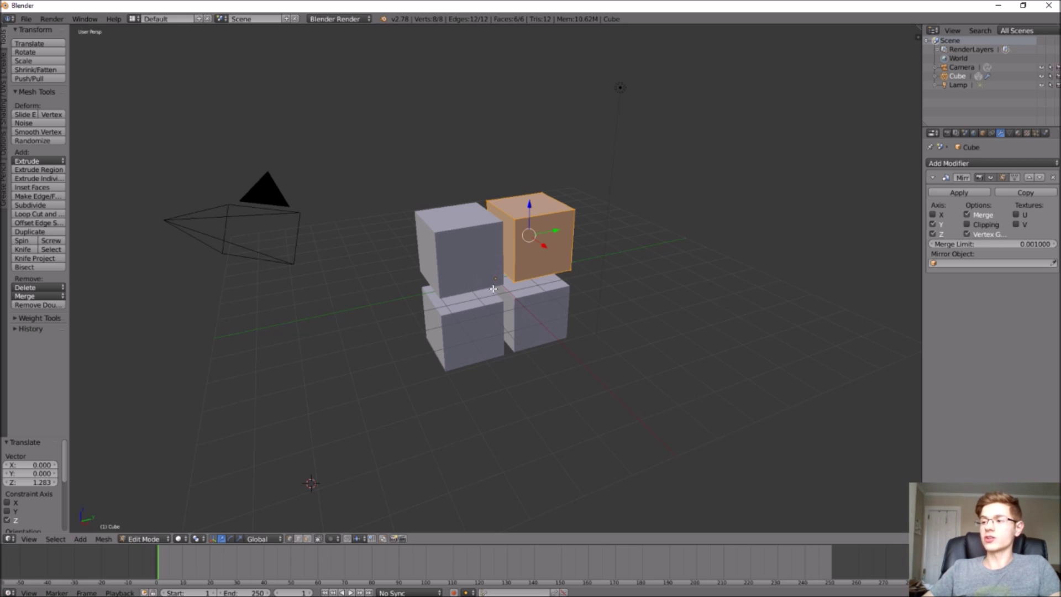
left_click(917, 39)
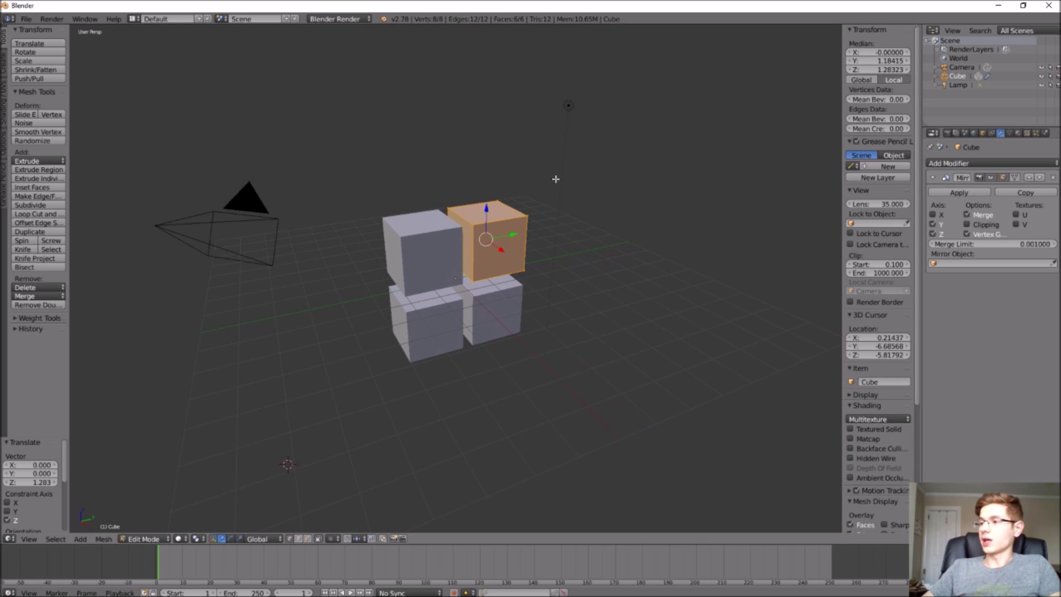
middle_click_drag(508, 245, 487, 227)
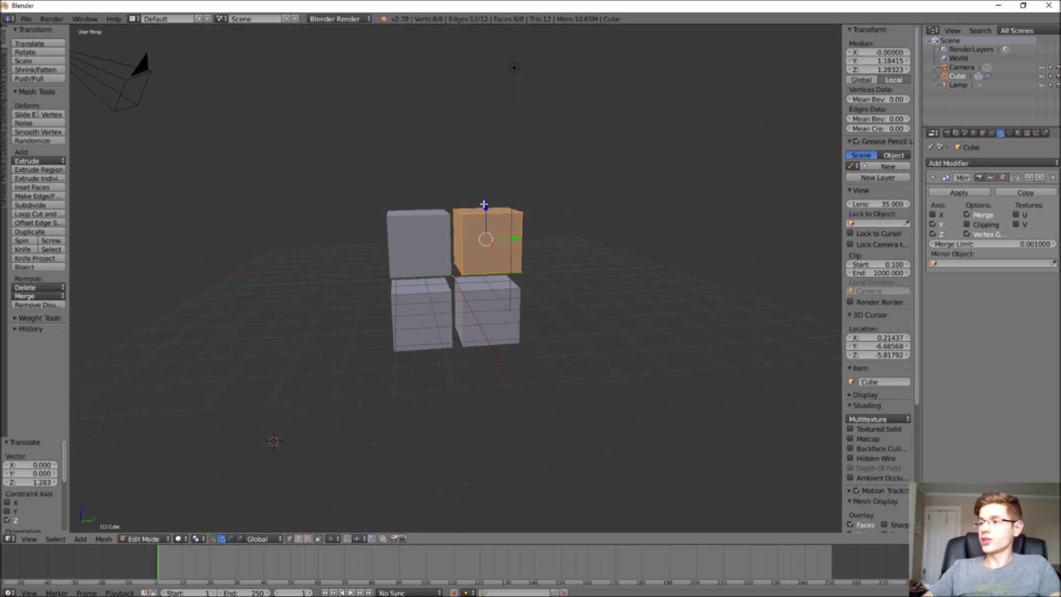
left_click_drag(485, 204, 485, 205)
- Set the mesh's Median Z and Median Y to 1, then select a corner vertex
left_click(887, 70)
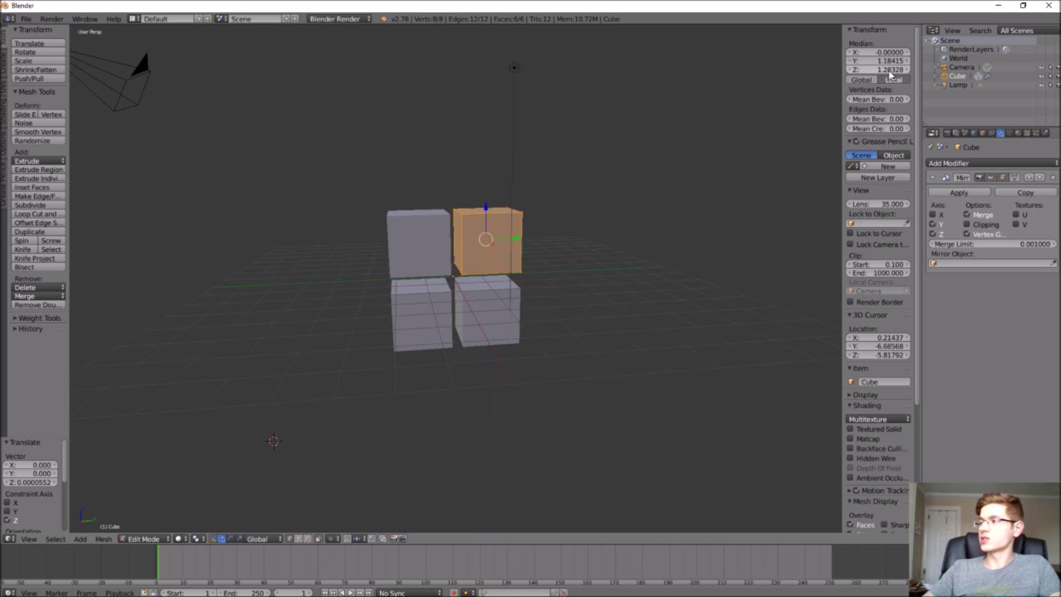
type("1")
key("Return")
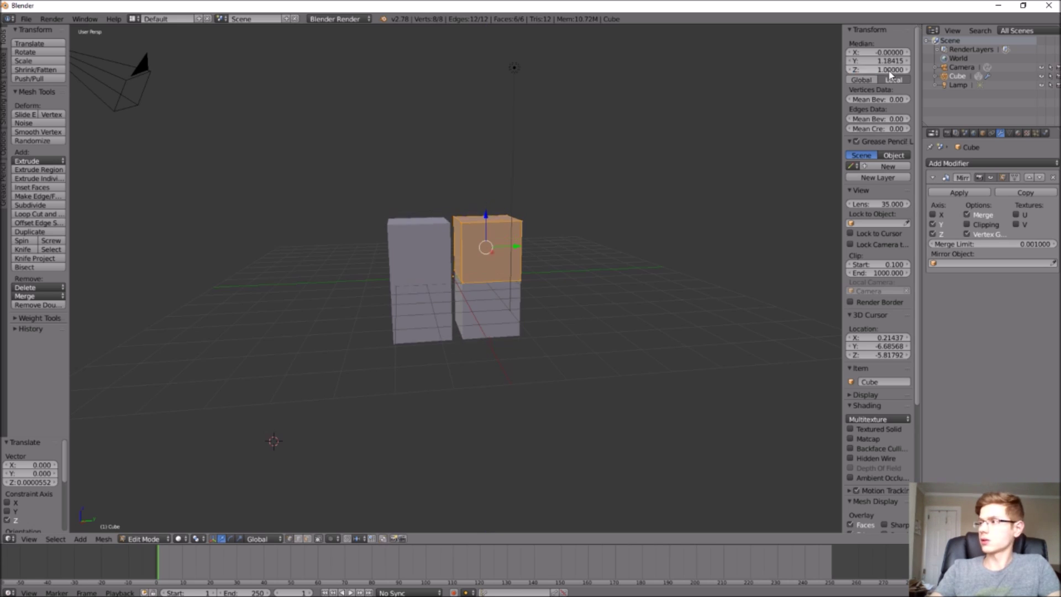
left_click(886, 61)
type("1")
key("Return")
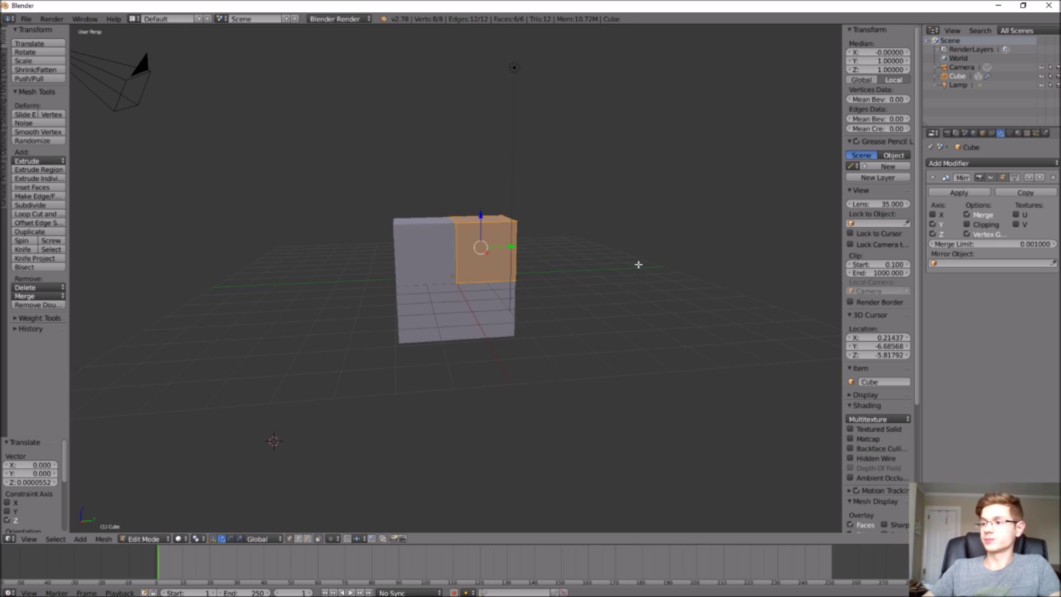
middle_click_drag(635, 265, 466, 292)
right_click(467, 291)
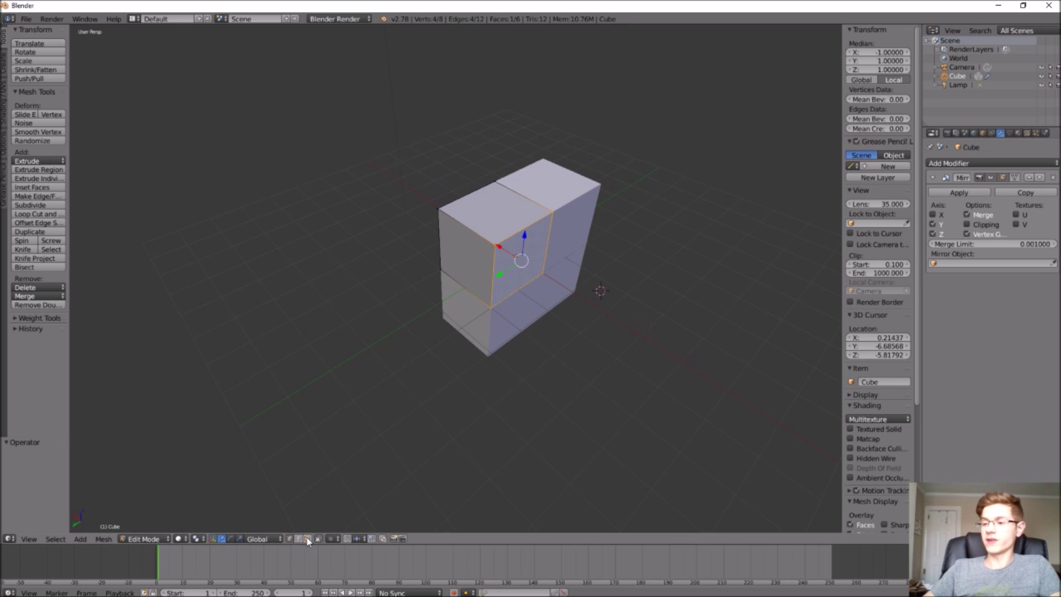
- In face select mode, stretch the block's end face out along X
left_click(308, 540)
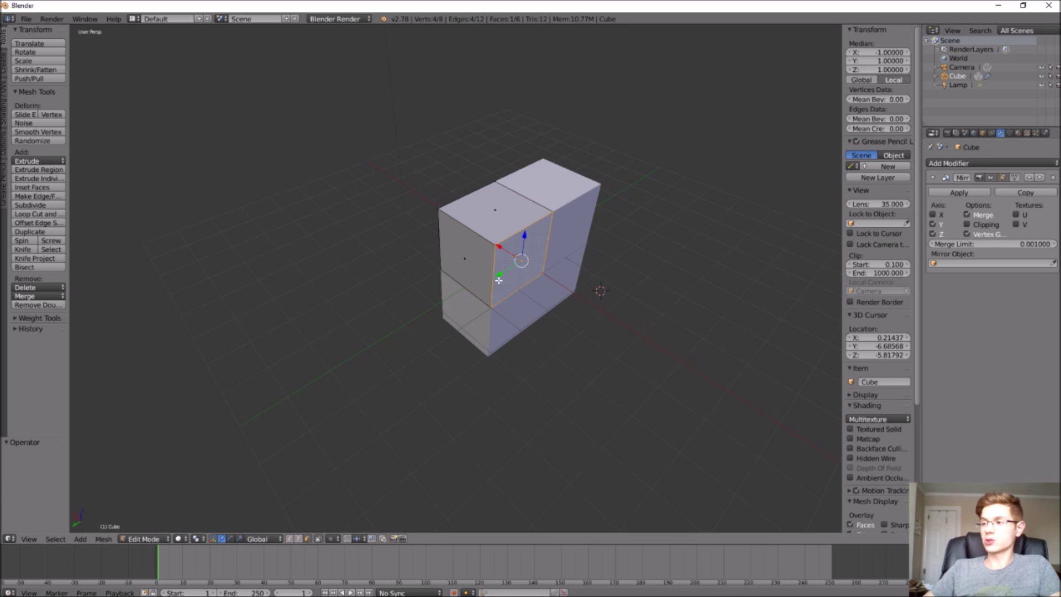
left_click_drag(504, 246, 627, 315)
scroll(627, 314, "down", 5)
scroll(694, 345, "up", 3)
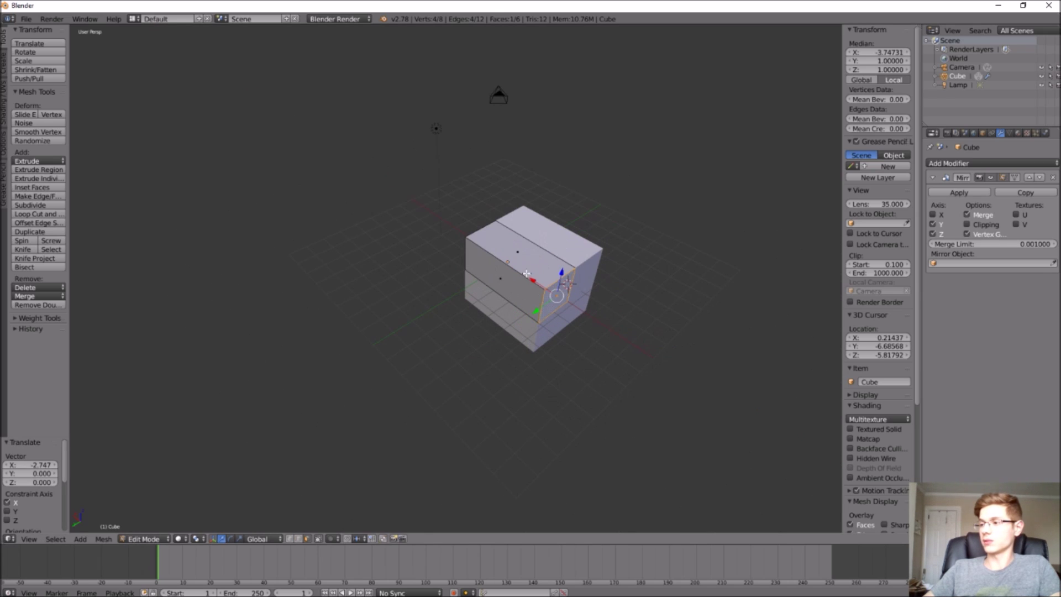
left_click_drag(532, 280, 668, 332)
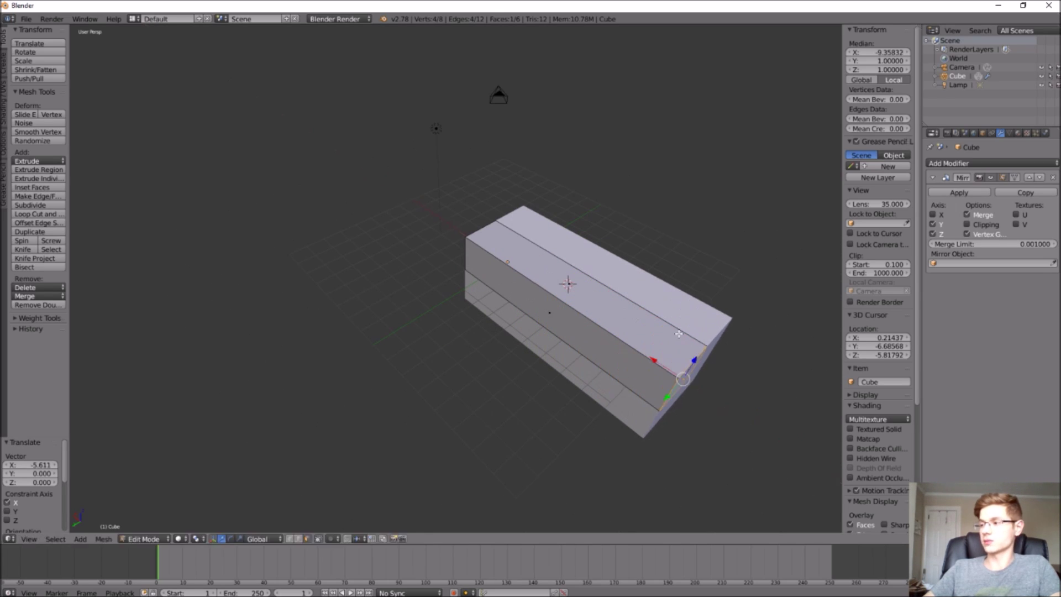
scroll(773, 370, "down", 3)
scroll(773, 370, "up", 3)
left_click_drag(565, 311, 597, 320)
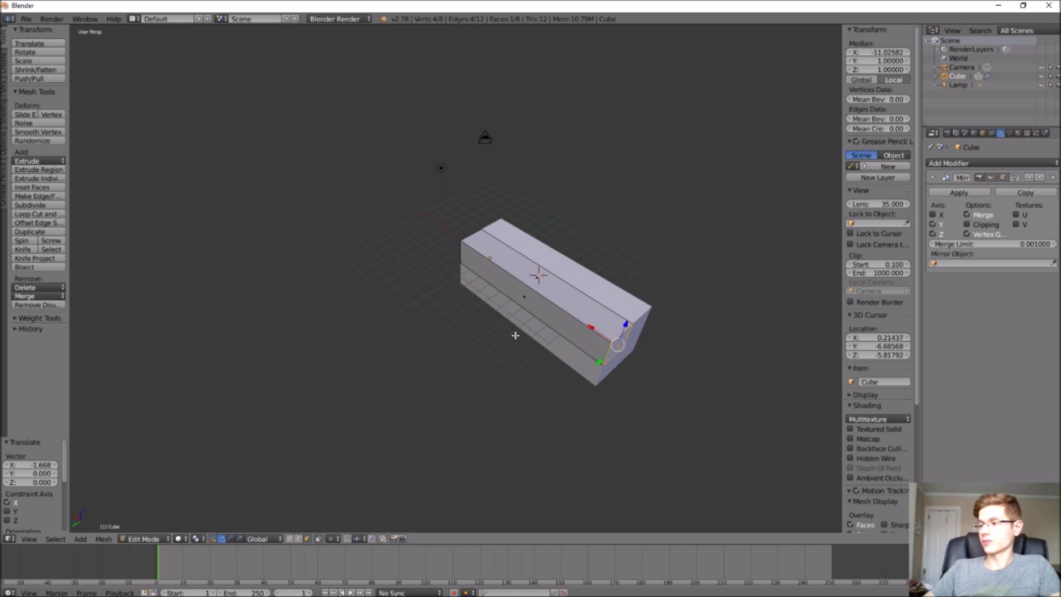
middle_click_drag(515, 335, 579, 337)
scroll(640, 295, "down", 2)
scroll(578, 338, "up", 2)
- Lower the bar's top face to flatten it
right_click(553, 316)
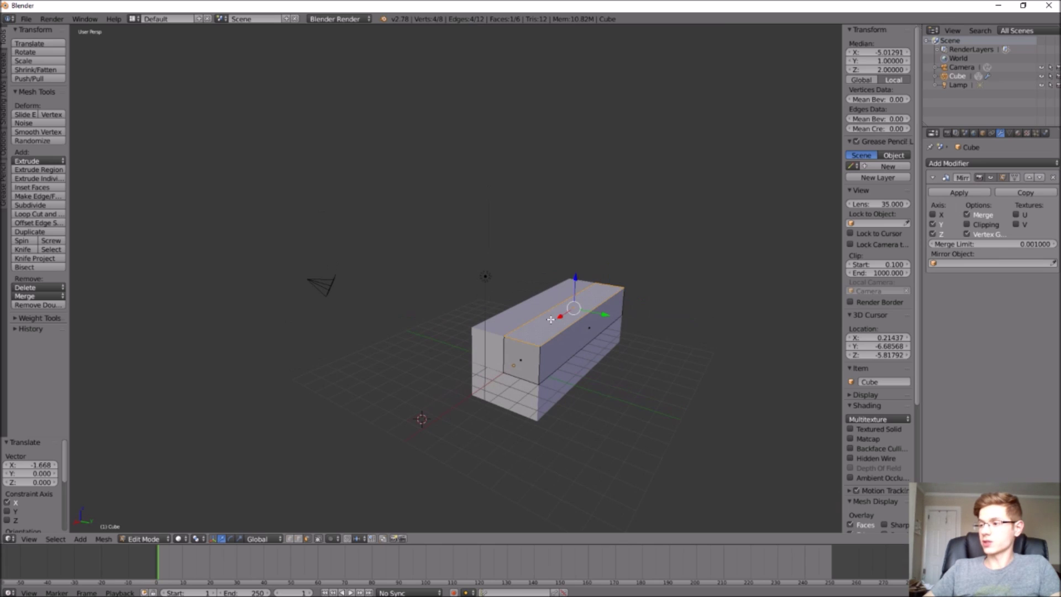
left_click_drag(573, 280, 576, 302)
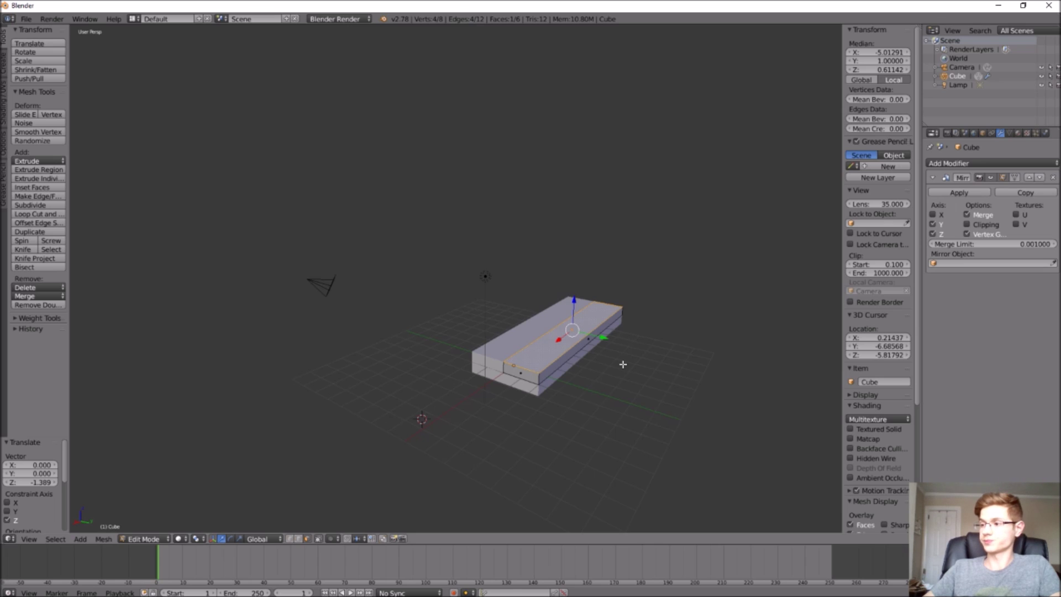
middle_click_drag(623, 363, 592, 406)
- Extend the bar's end face further along X
right_click(624, 400)
key("g")
key("x")
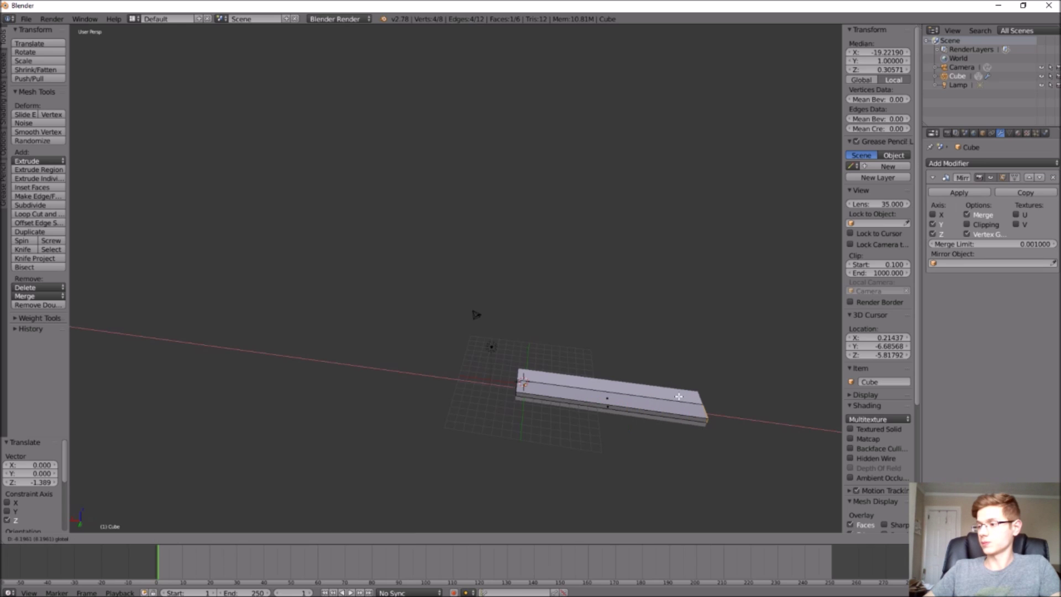
left_click(696, 396)
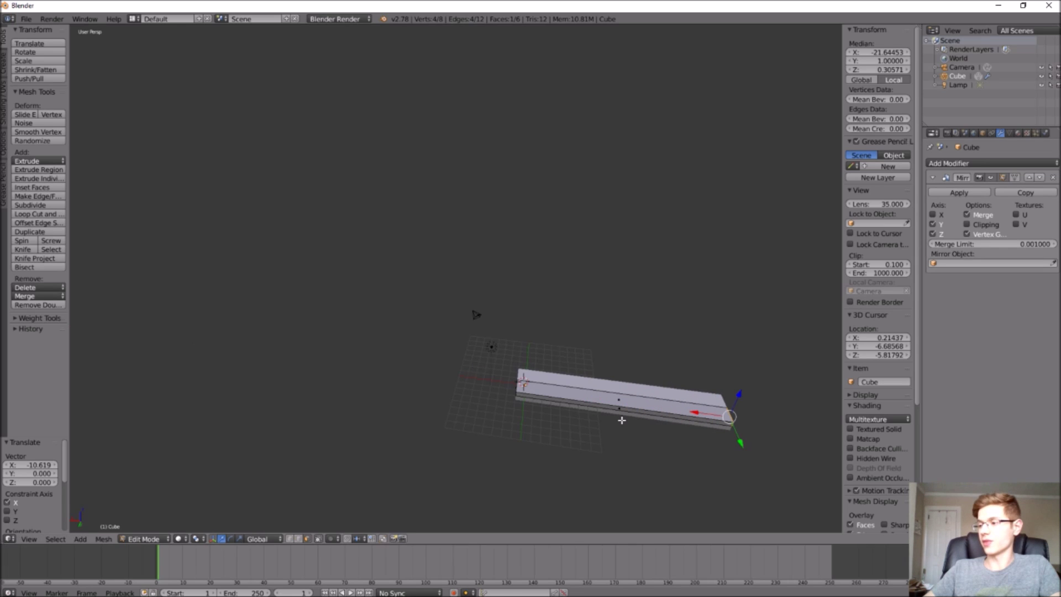
- Lower the top edge loop slightly to thin the bar
middle_click_drag(621, 419, 597, 419)
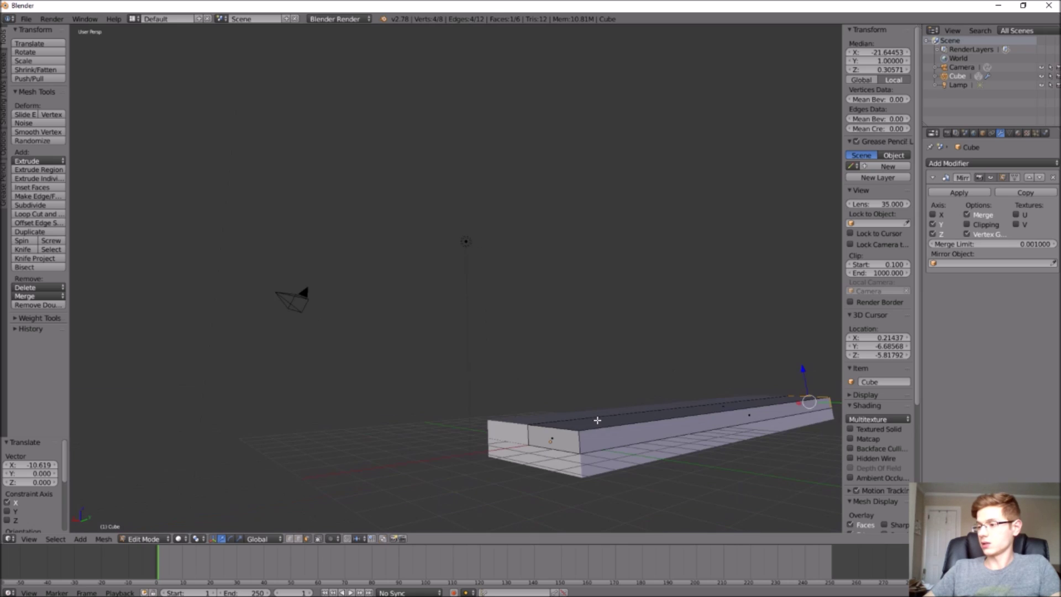
right_click(595, 408)
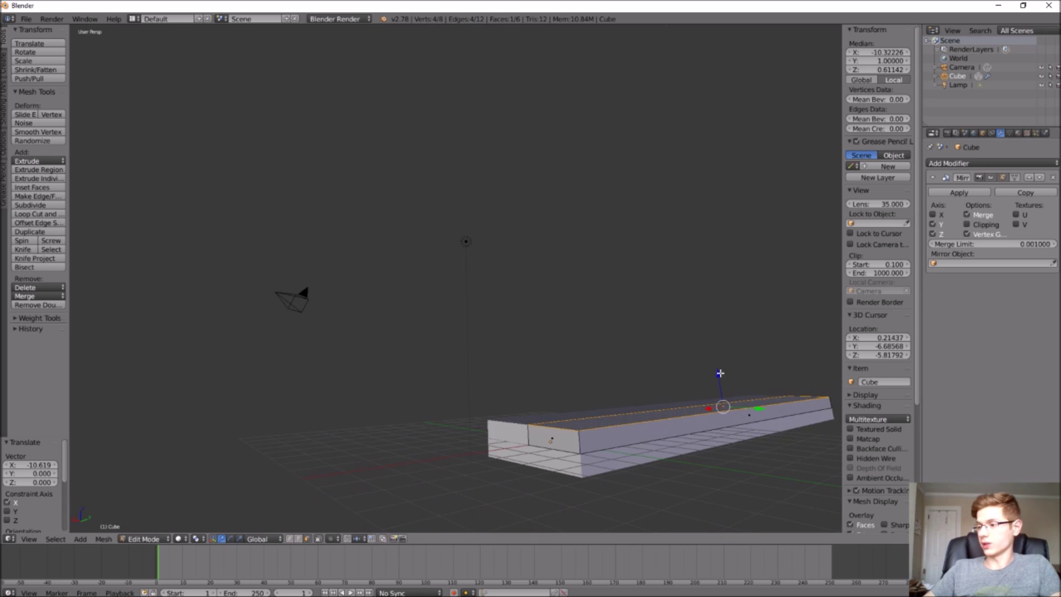
left_click_drag(720, 372, 720, 379)
middle_click_drag(720, 379, 622, 419)
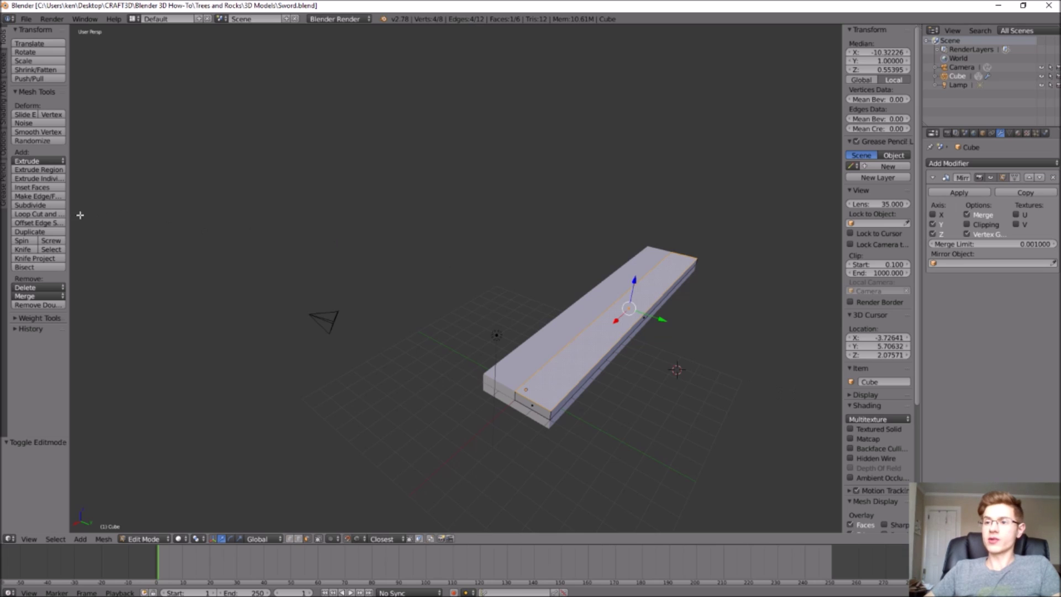
- Add six evenly spaced loop cuts along the bar without sliding, then deselect everything
left_click(51, 215)
scroll(569, 356, "up", 5)
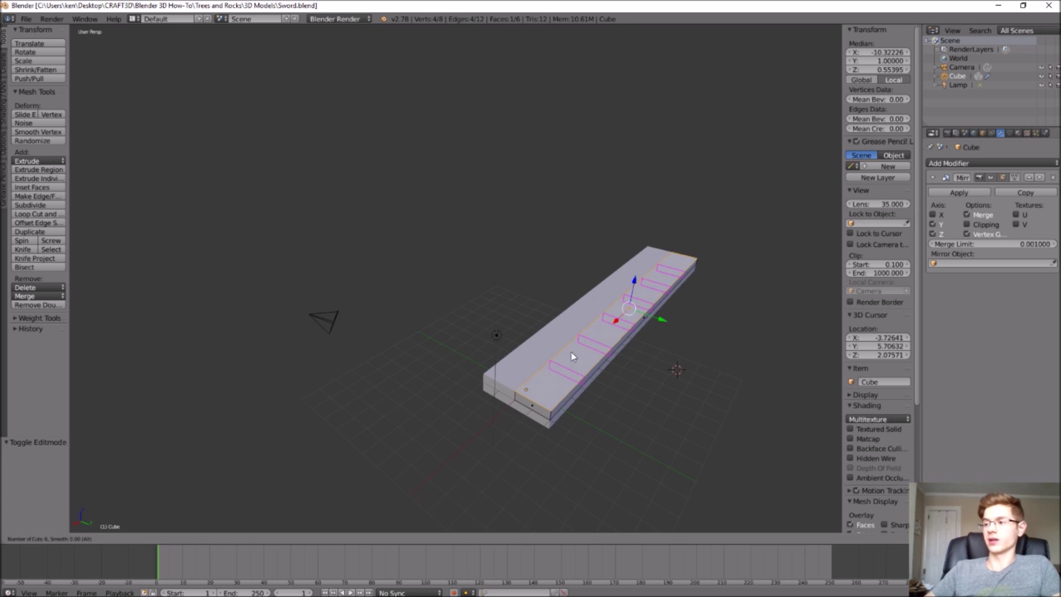
left_click(572, 356)
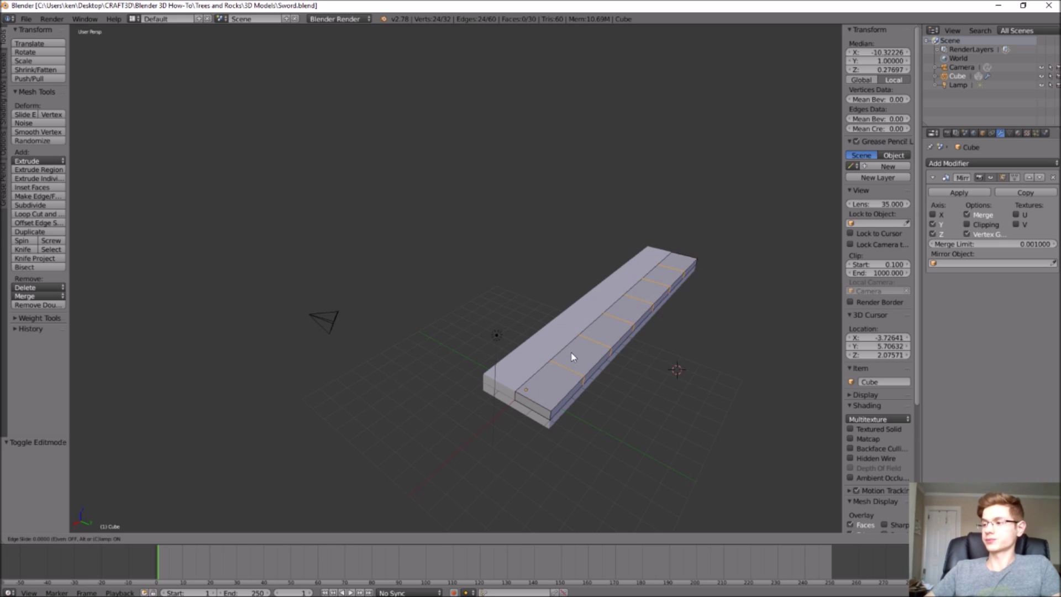
left_click(589, 384)
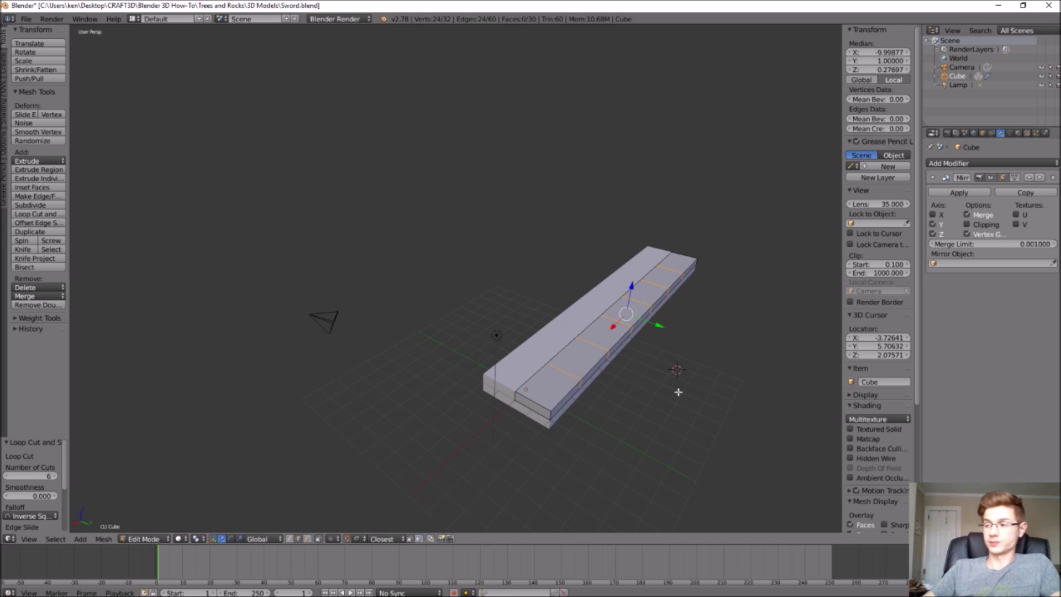
key("a")
middle_click_drag(645, 371, 656, 367)
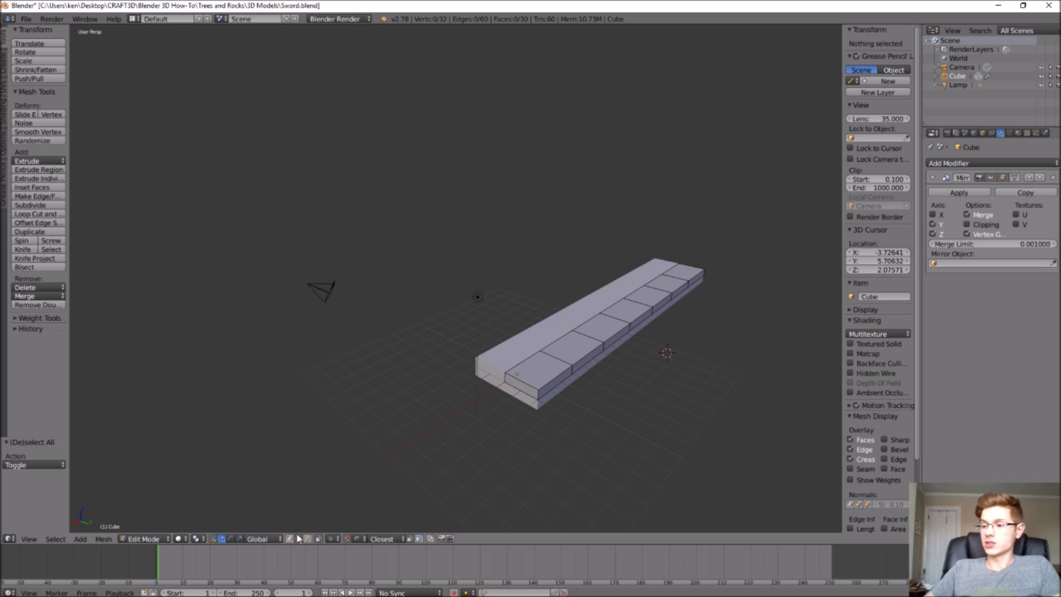
- Narrow an edge near the blade base by moving it along Y
right_click(572, 369)
key("g")
key("y")
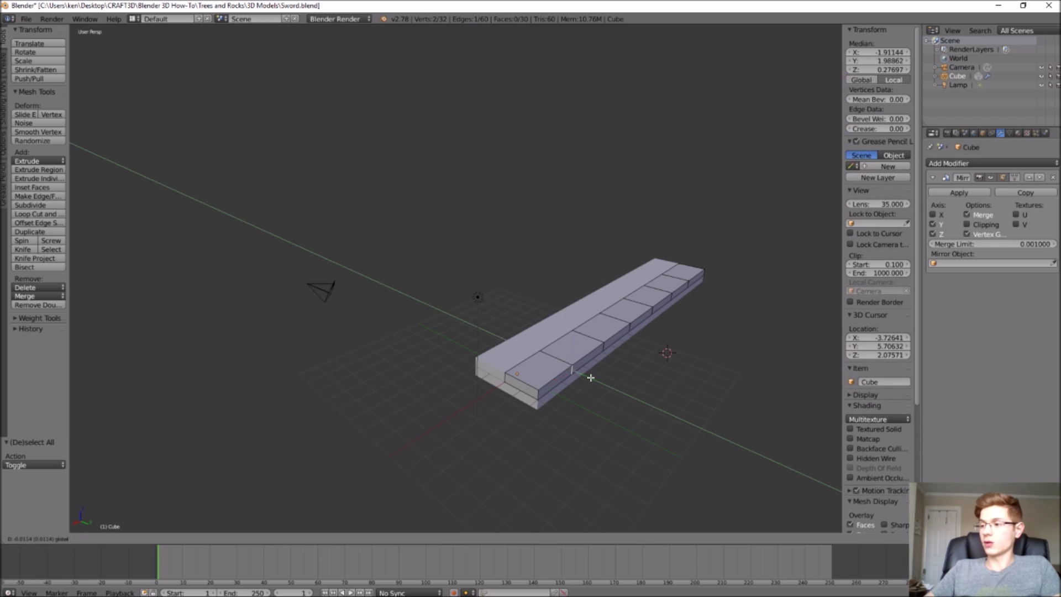
left_click(568, 390)
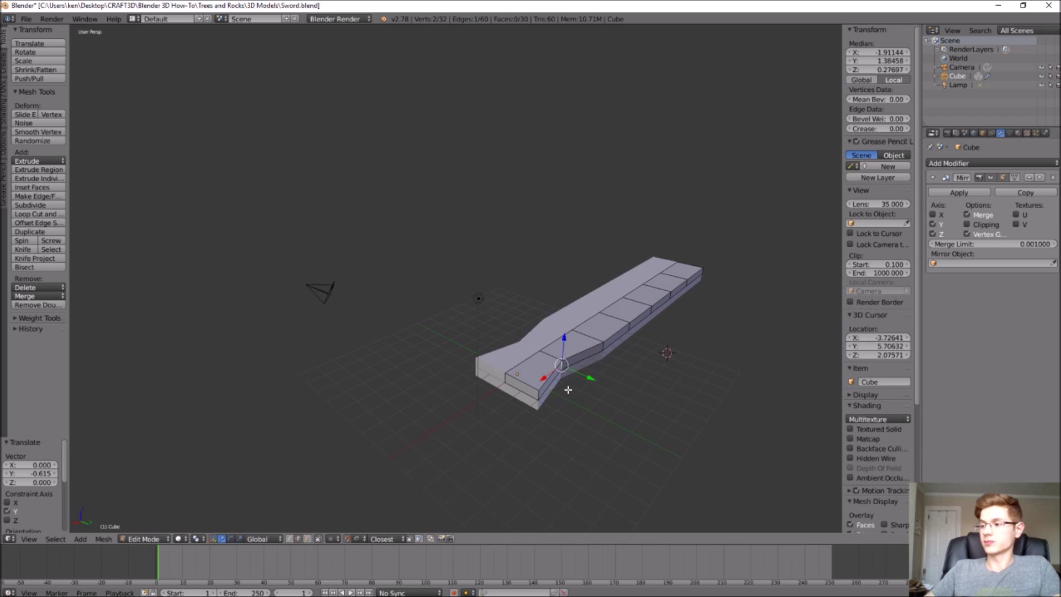
middle_click_drag(568, 390, 591, 425)
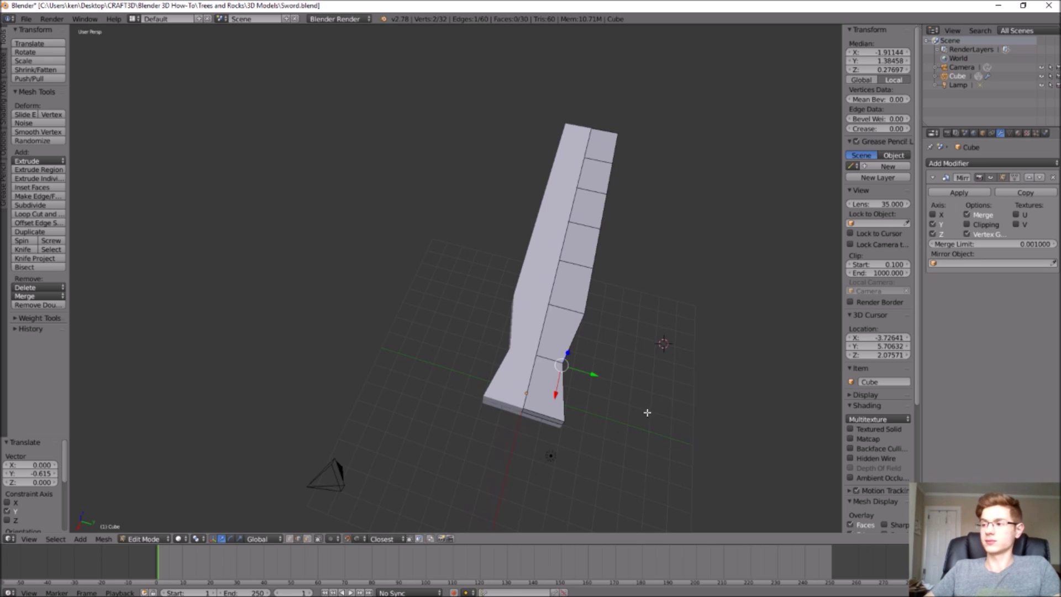
middle_click_drag(647, 412, 497, 345)
- Move the selection and another blade vertex along Y to begin the taper
key("g")
key("y")
left_click(635, 333)
right_click(467, 346)
right_click(549, 272)
key("g")
key("y")
left_click(558, 221)
- Pull another vertex along the blade inward along Y to continue tapering
middle_click_drag(558, 221, 435, 401)
scroll(561, 218, "up", 3)
scroll(542, 210, "down", 2)
scroll(513, 309, "down", 3)
right_click(524, 317)
key("g")
key("y")
left_click(495, 322)
- Move the last two vertices along Y to form the pointed tip, then deselect all
right_click(558, 323)
key("g")
key("y")
left_click(559, 324)
right_click(686, 433)
key("g")
key("y")
left_click(685, 431)
key("KP_5")
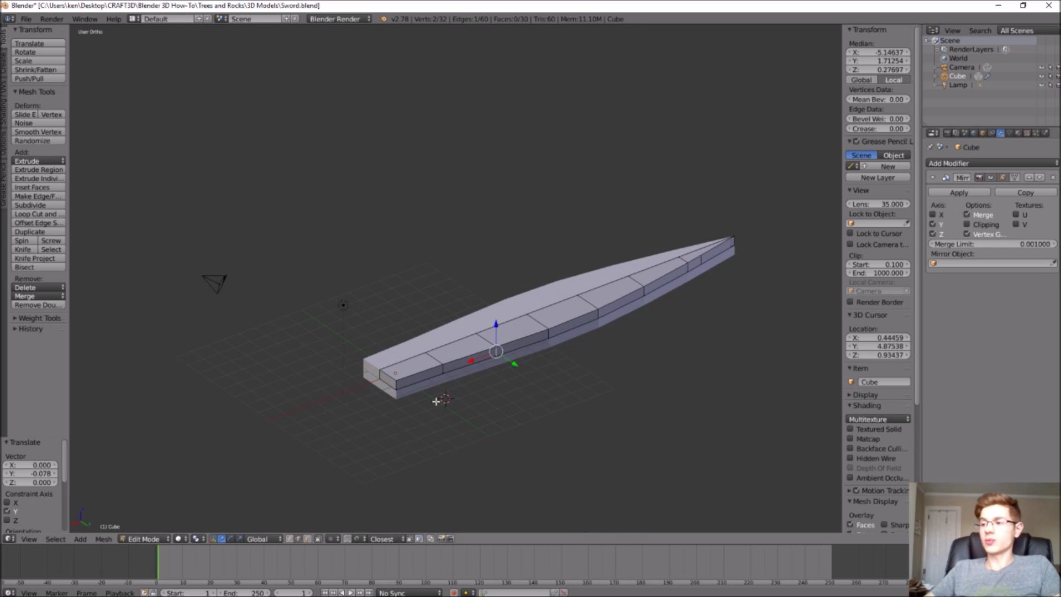
middle_click_drag(436, 401, 412, 459)
key("a")
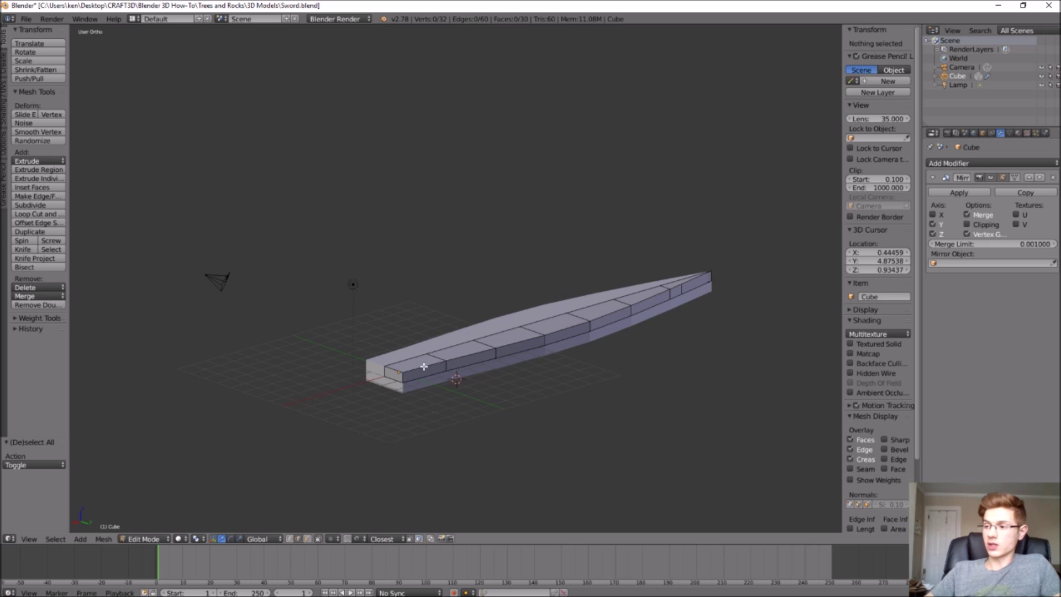
- Select the blade's side edge loop plus the tip vertex and lower them along Z
right_click(424, 366, "alt")
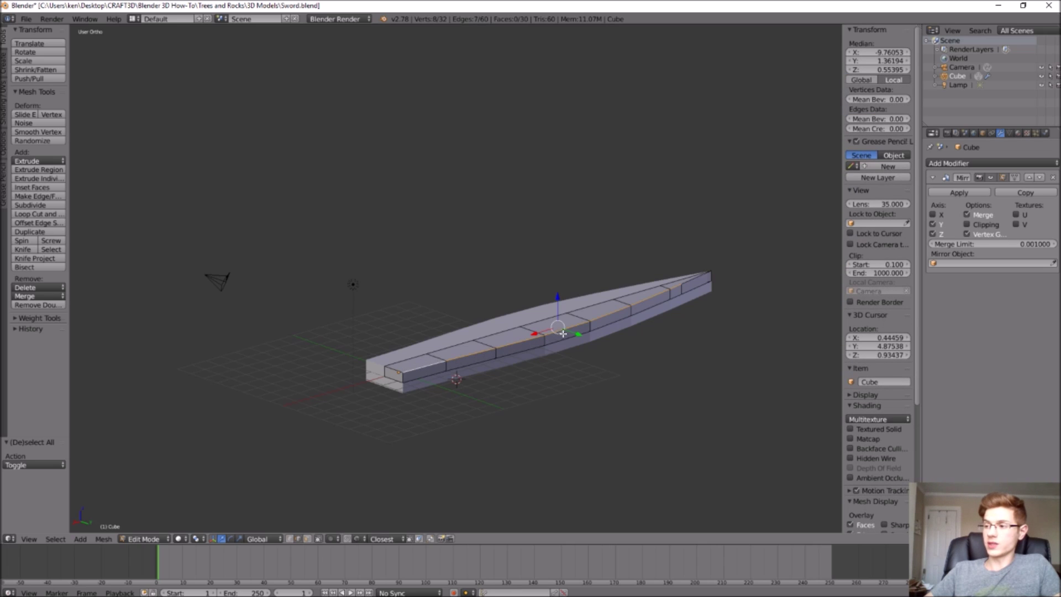
scroll(716, 274, "up", 5)
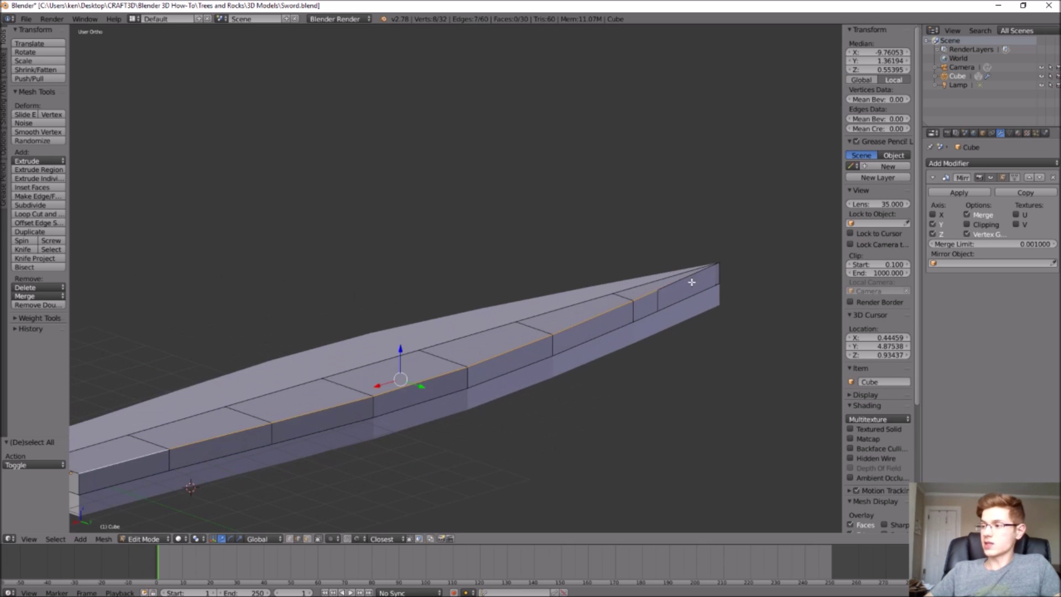
scroll(665, 285, "up", 2)
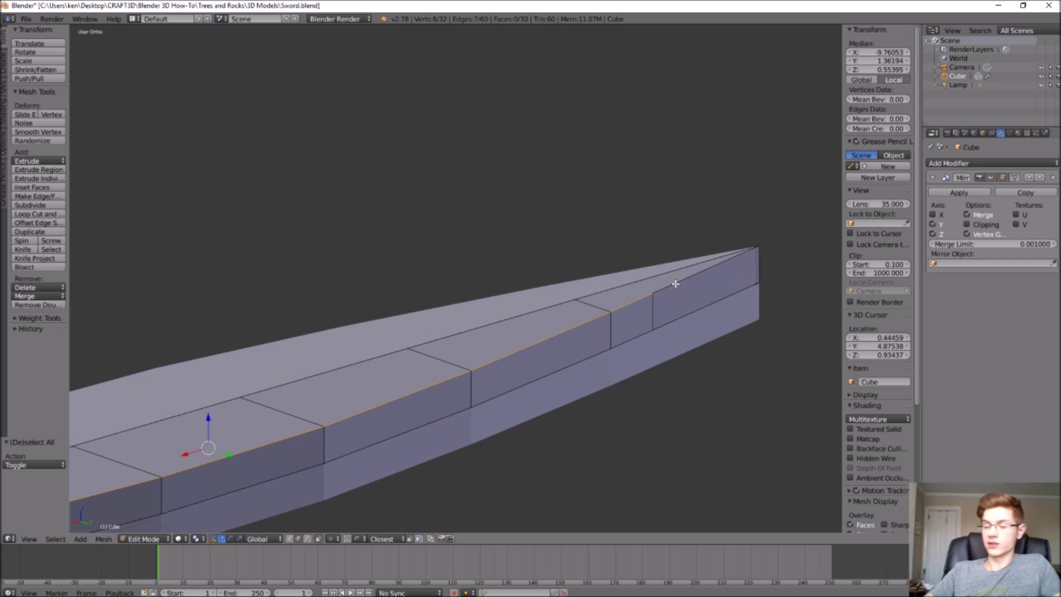
right_click(675, 283, "shift")
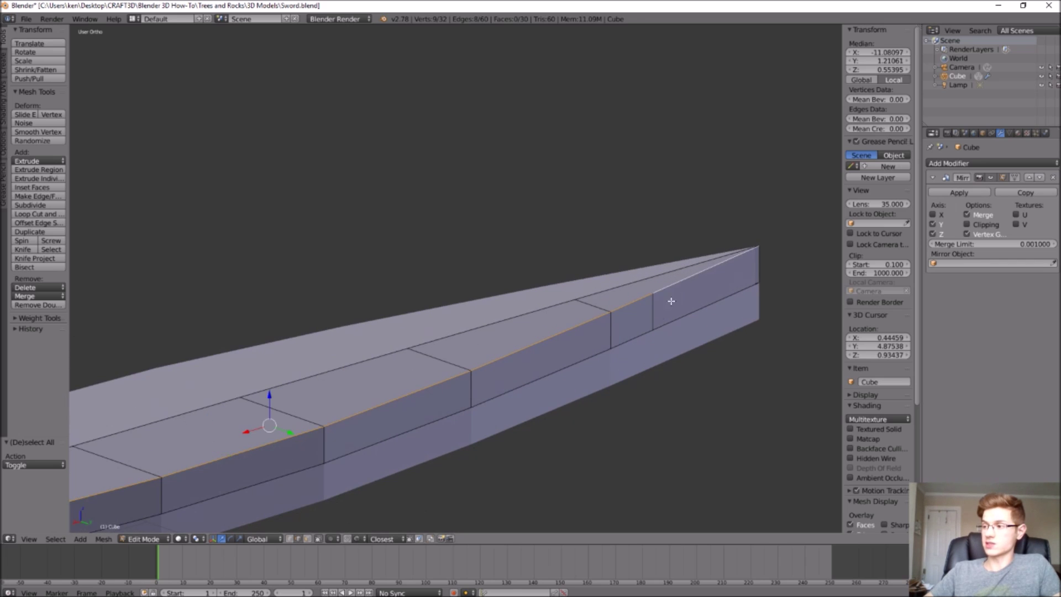
scroll(671, 301, "down", 5)
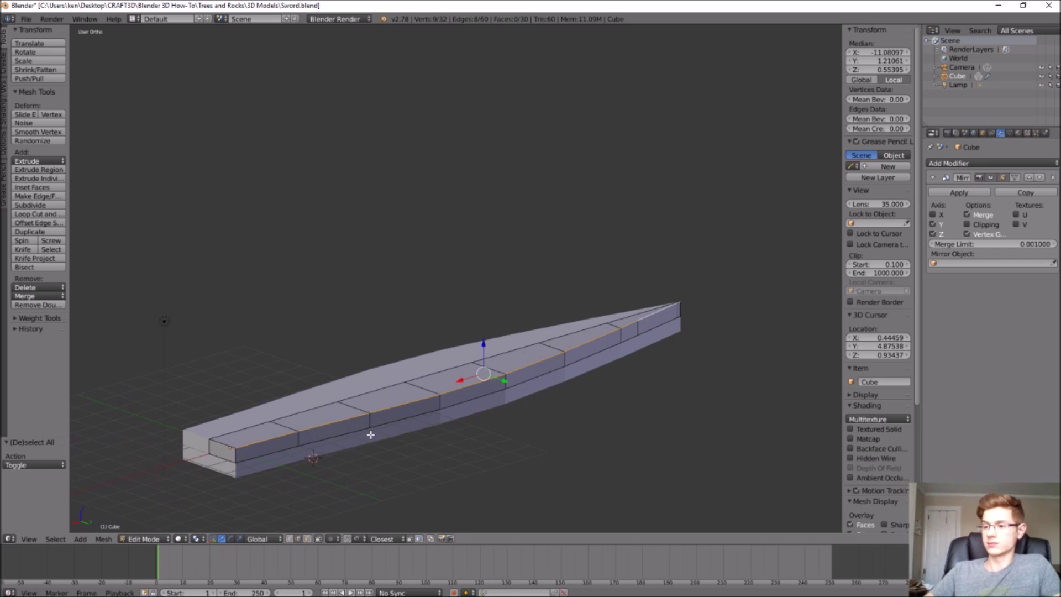
key("g")
key("z")
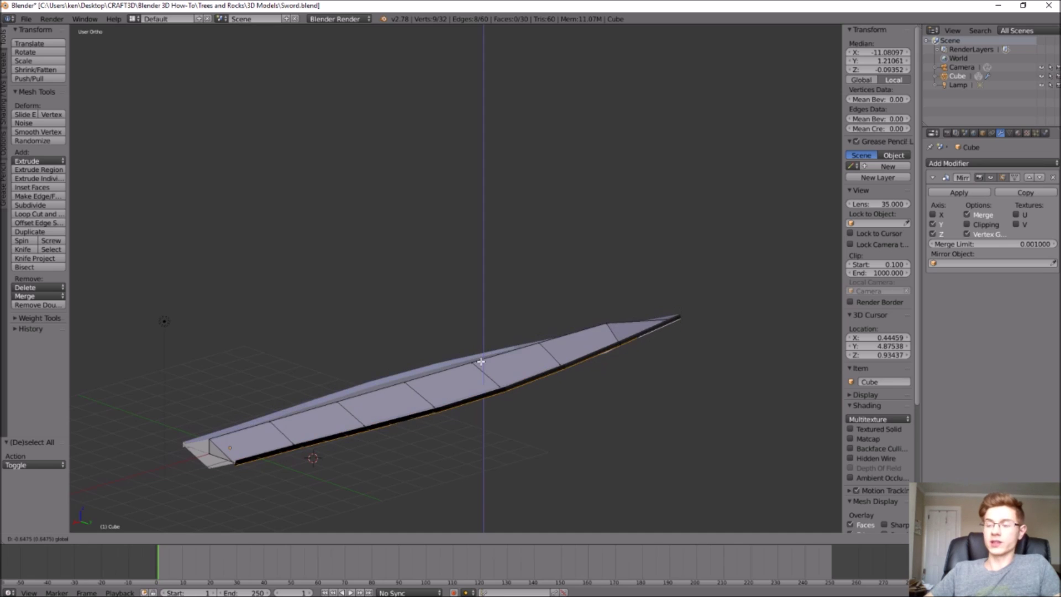
left_click(476, 437)
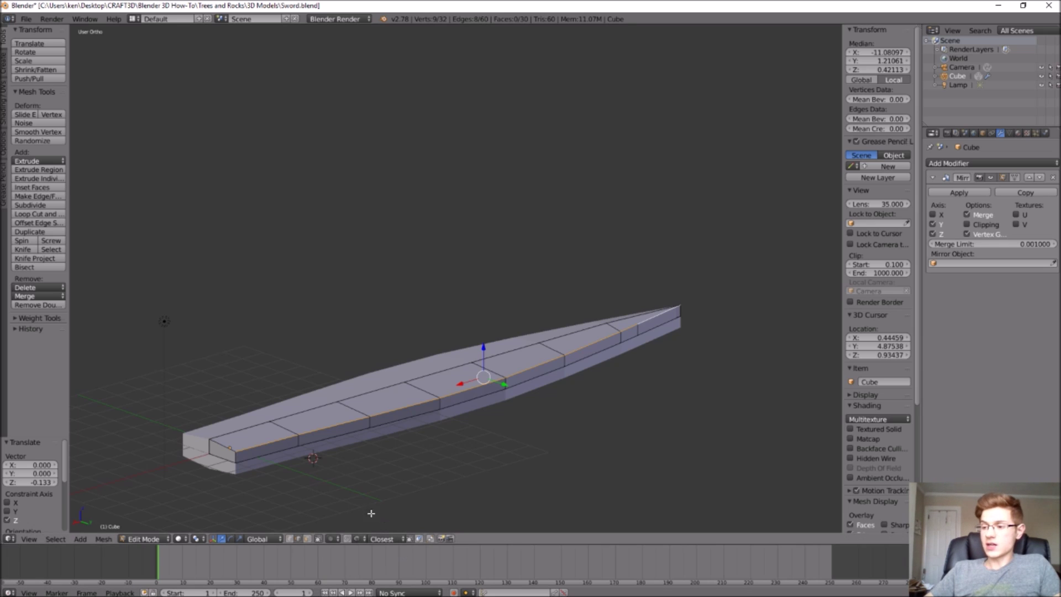
- With proportional editing and edge snapping on, drag the selected vertices down to Z 0
left_click(347, 539)
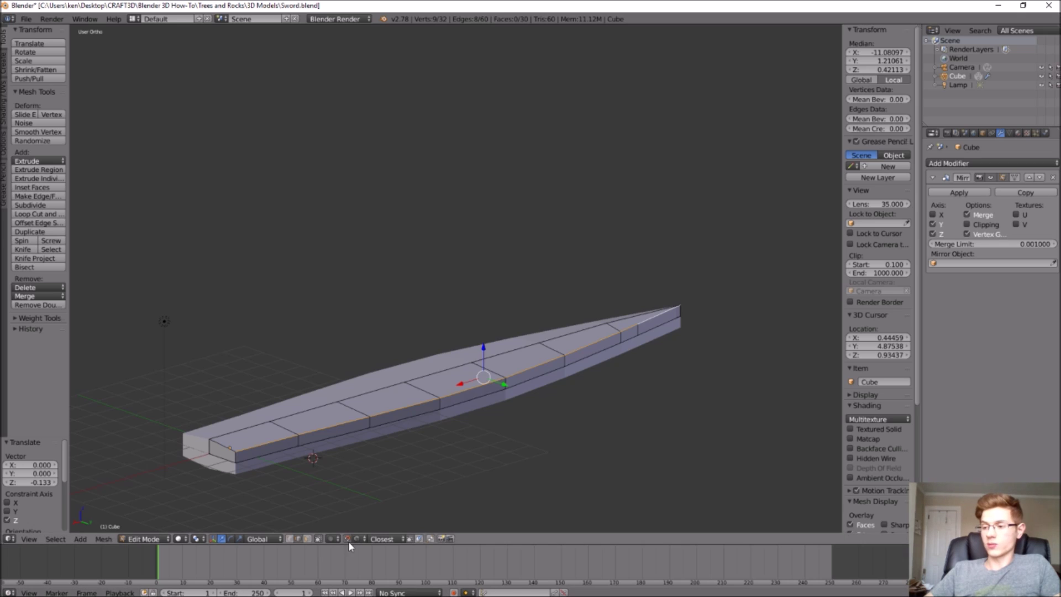
left_click(363, 539)
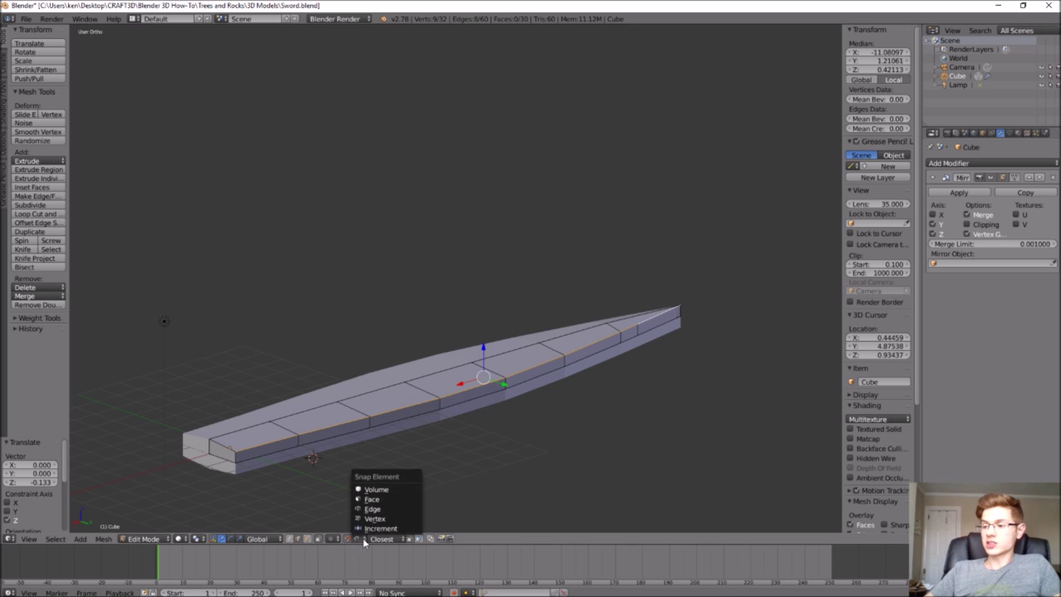
left_click(389, 509)
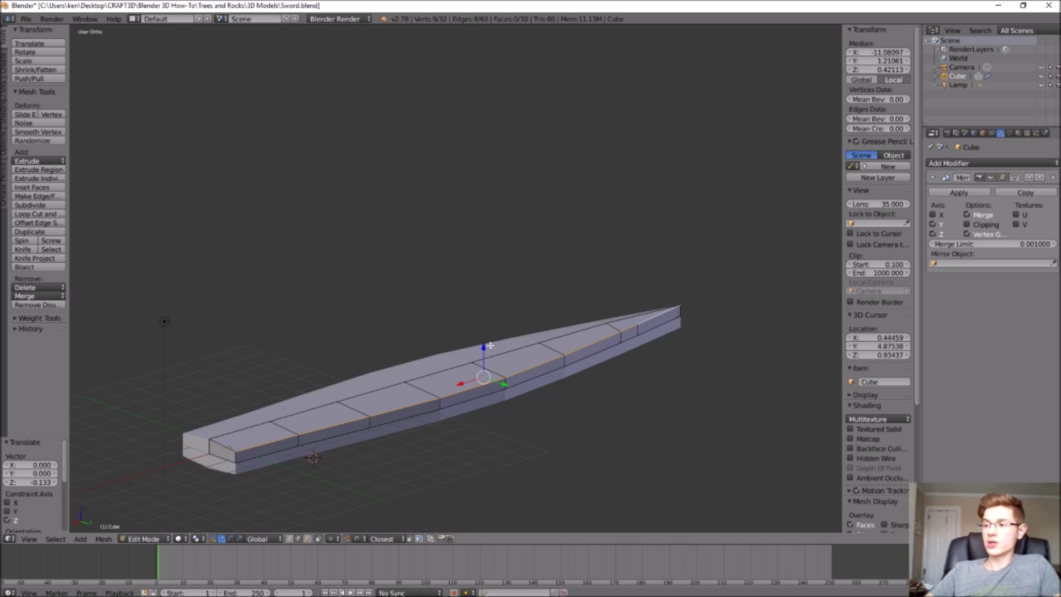
left_click_drag(484, 347, 483, 381)
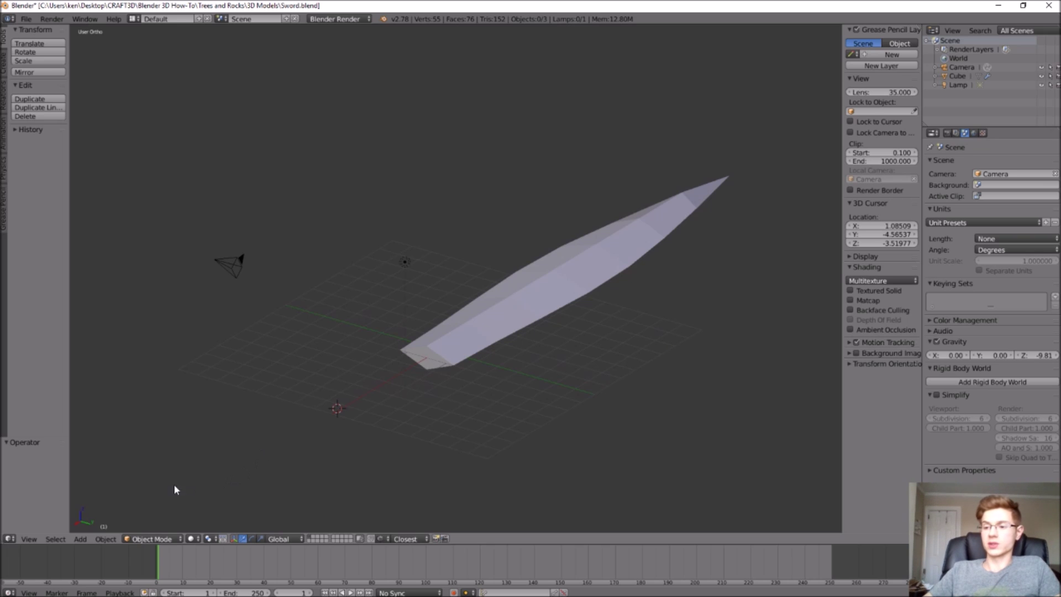
- Add a new mesh cube to the scene and move it toward the blade
left_click(81, 539)
mouse_move(123, 529)
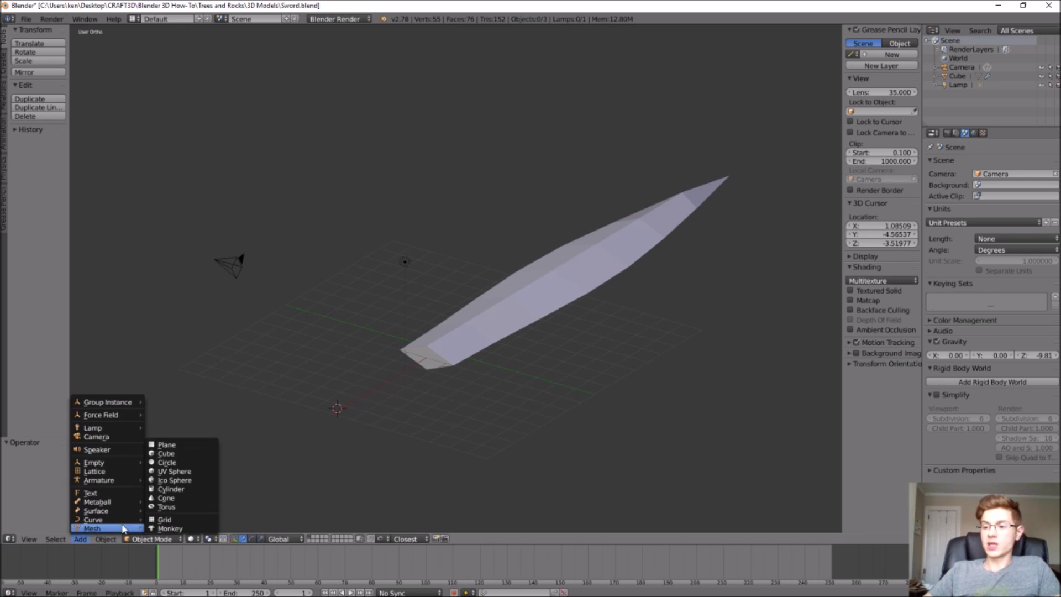
left_click(204, 453)
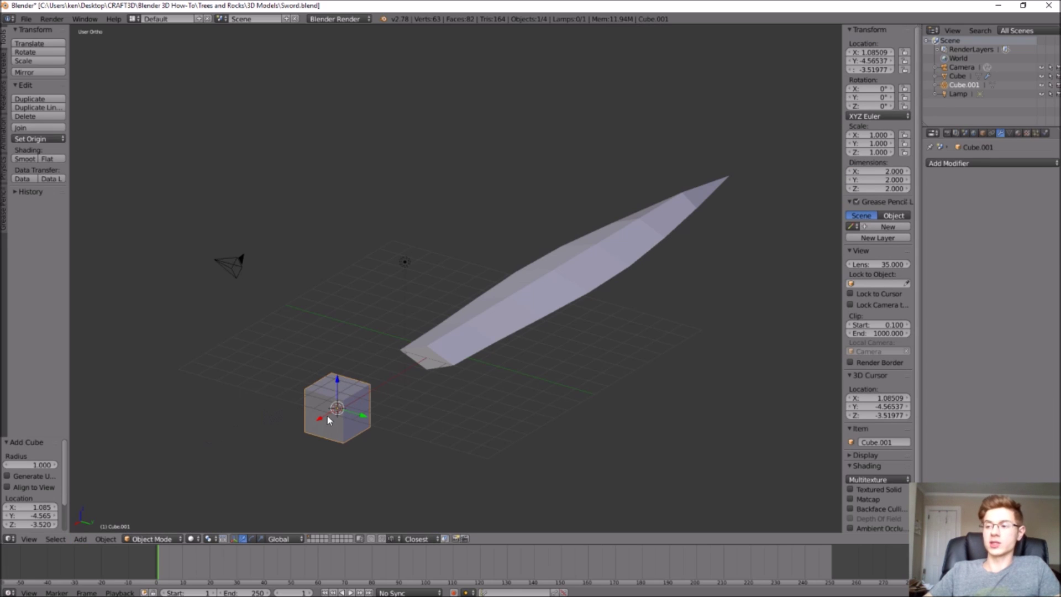
middle_click_drag(295, 426, 308, 420)
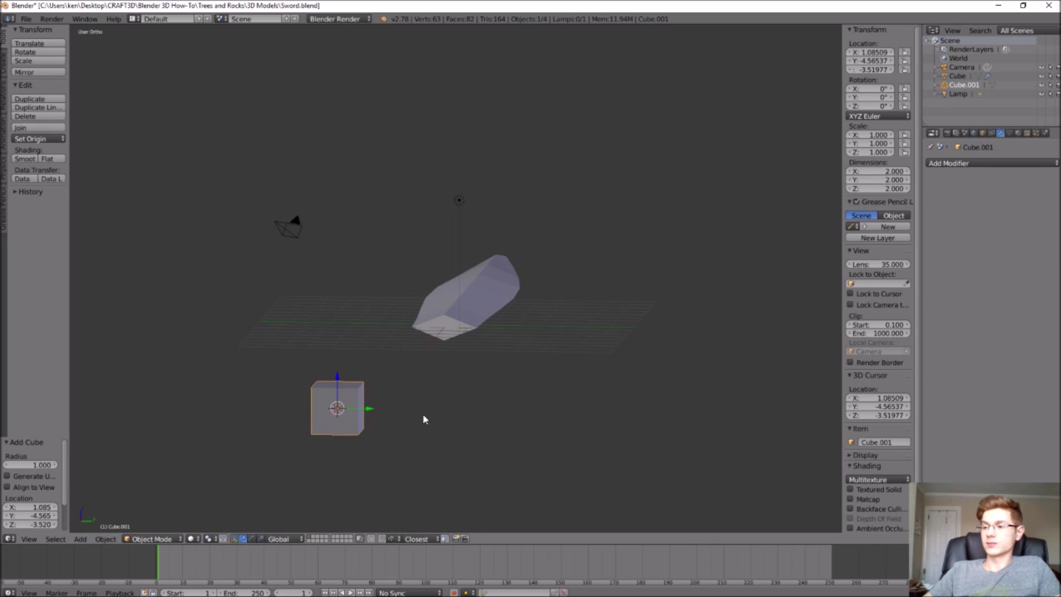
left_click_drag(368, 410, 468, 330)
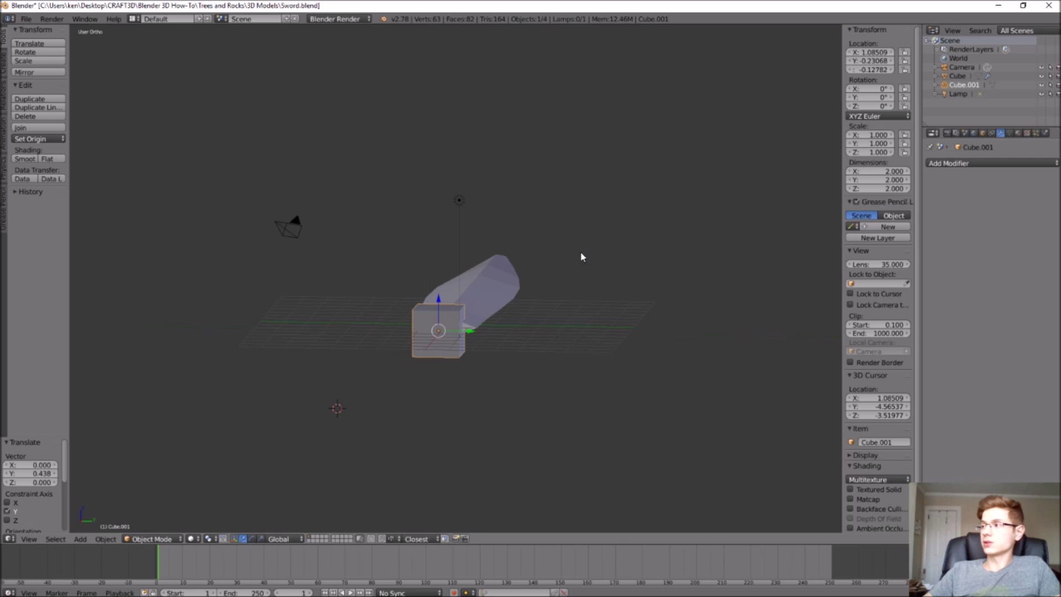
- Set the new cube's location to X 1, Y 0, Z 0
left_click(876, 54)
type("1")
key("Return")
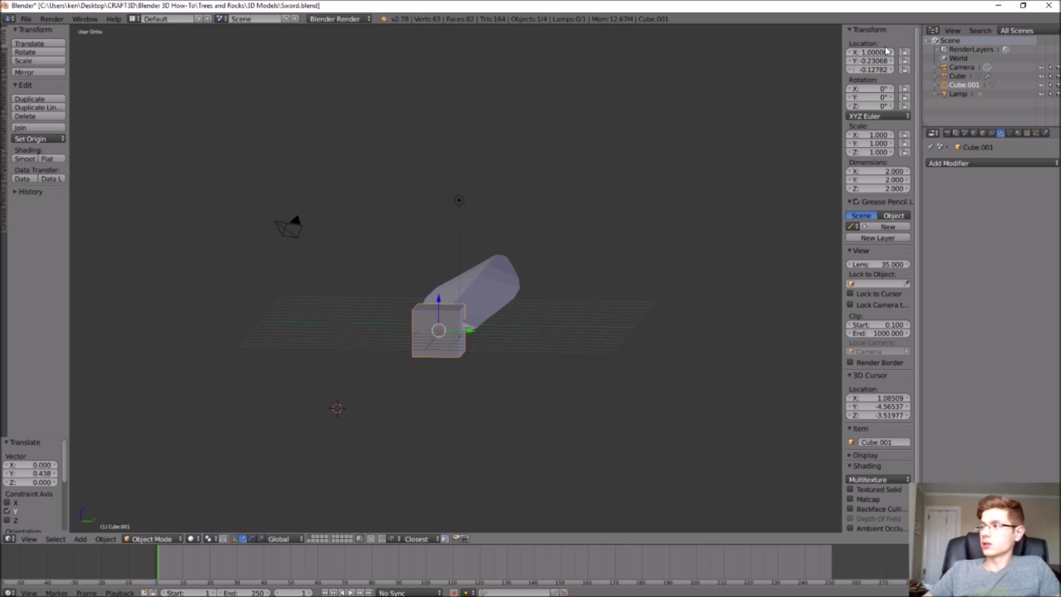
left_click(870, 61)
type("0")
key("Return")
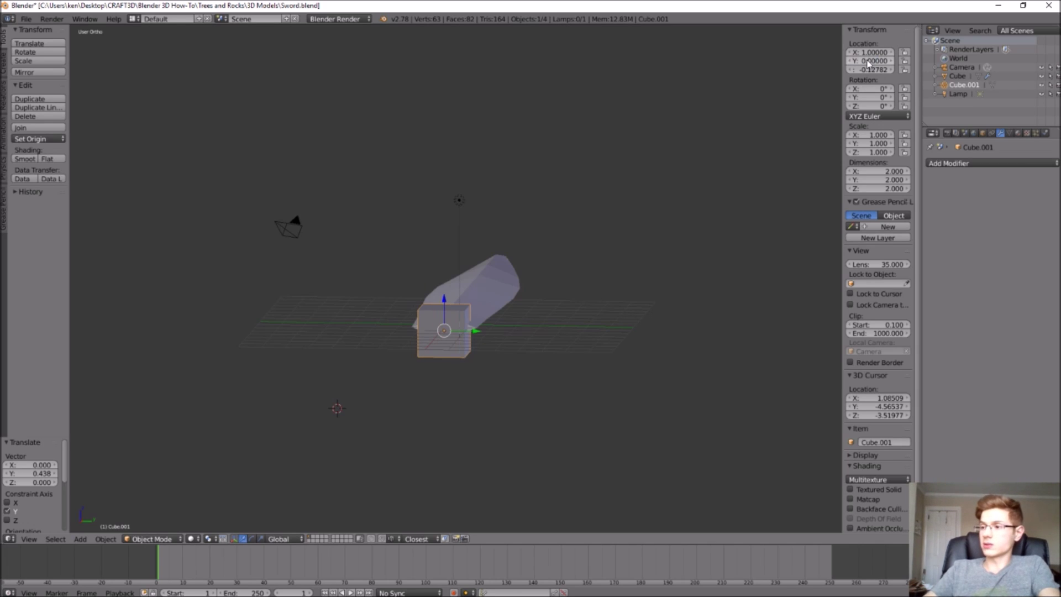
left_click(867, 70)
type("0")
key("Return")
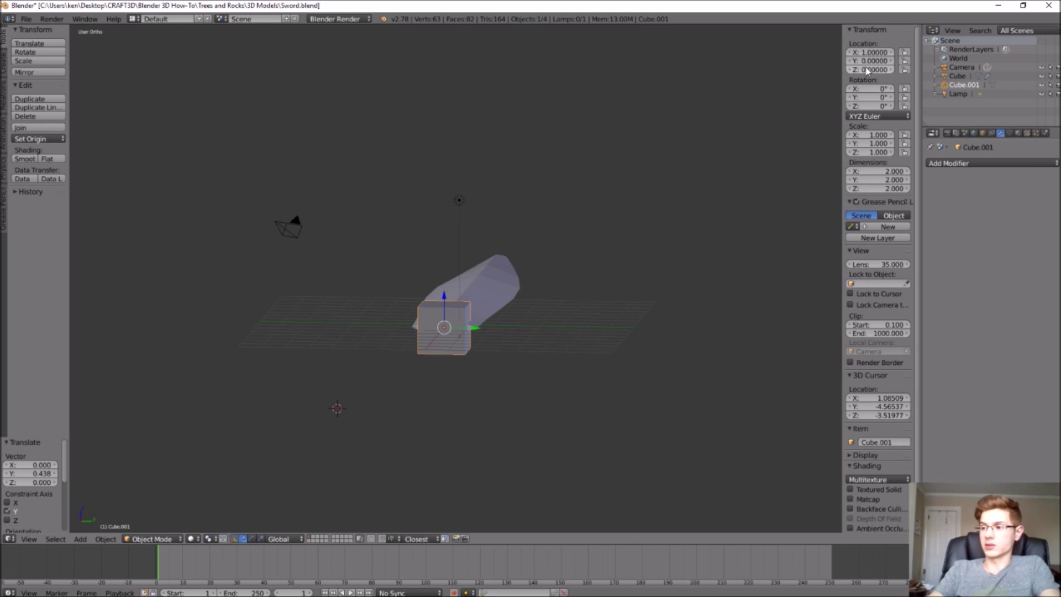
mouse_move(452, 353)
middle_mouse_down()
mouse_move(472, 343)
mouse_move(445, 363)
middle_mouse_up()
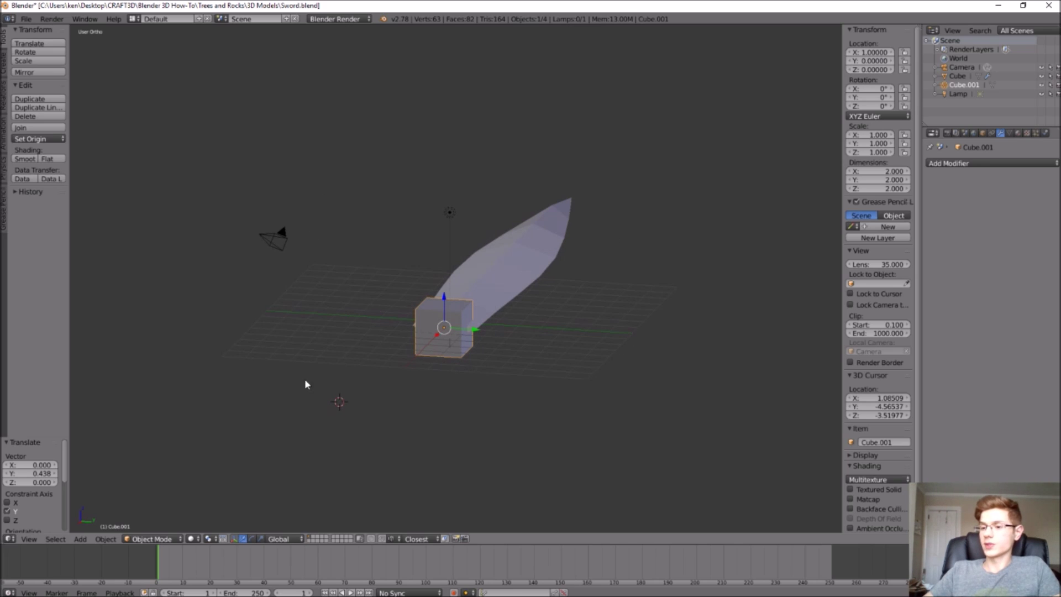
- In Edit Mode, add a Mirror modifier to the cube mirroring only on Y
left_click(147, 539)
left_click(146, 519)
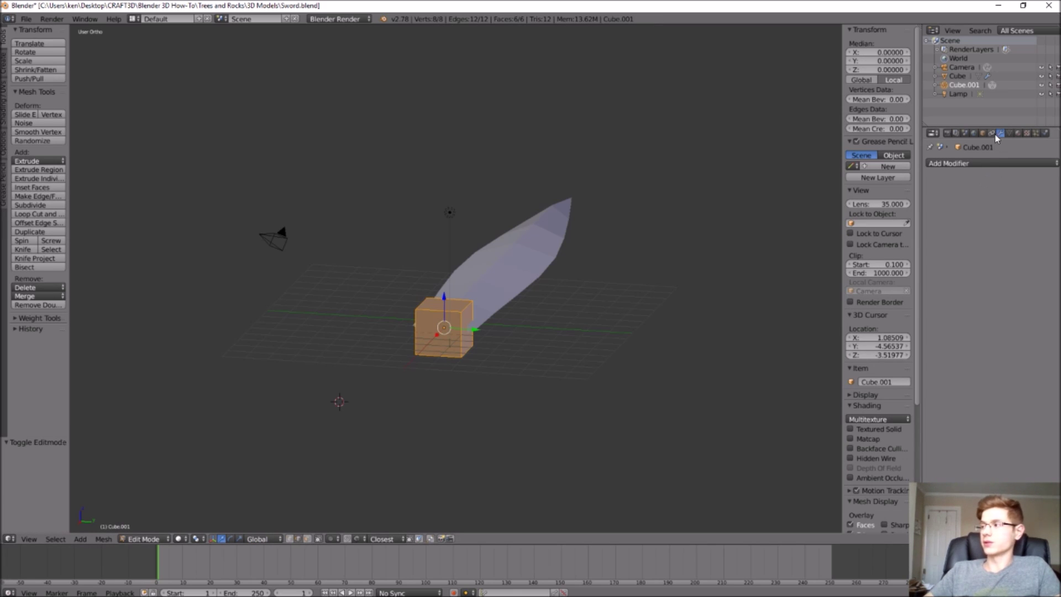
left_click(996, 163)
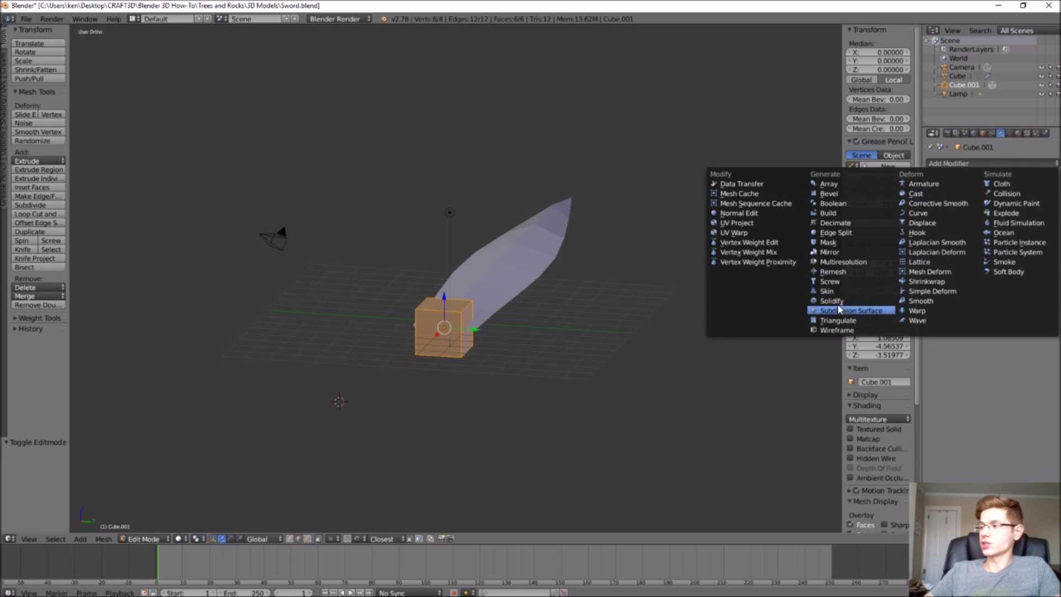
left_click(837, 251)
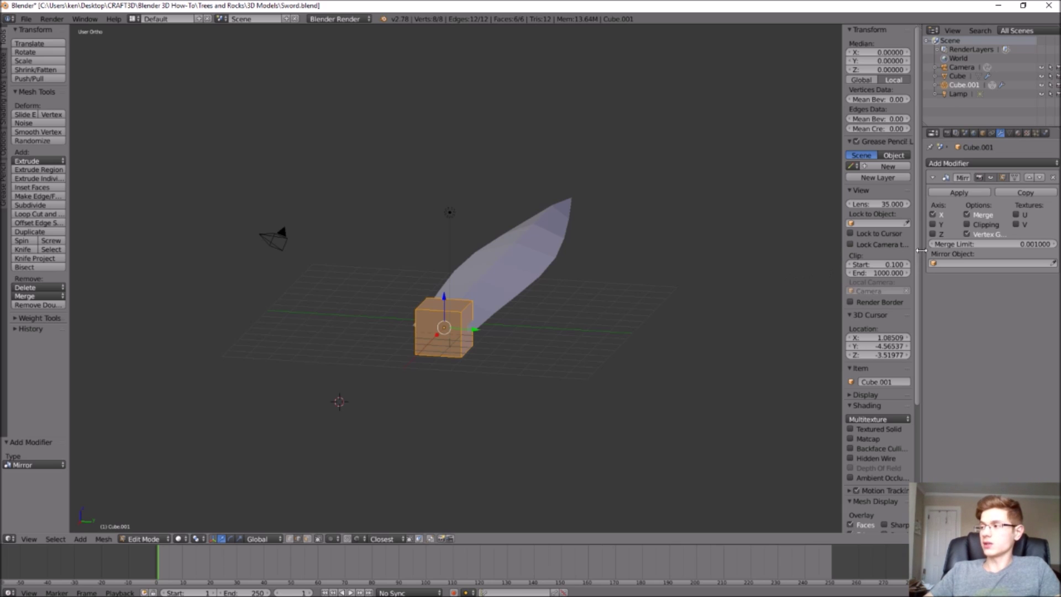
left_click(932, 214)
left_click(933, 224)
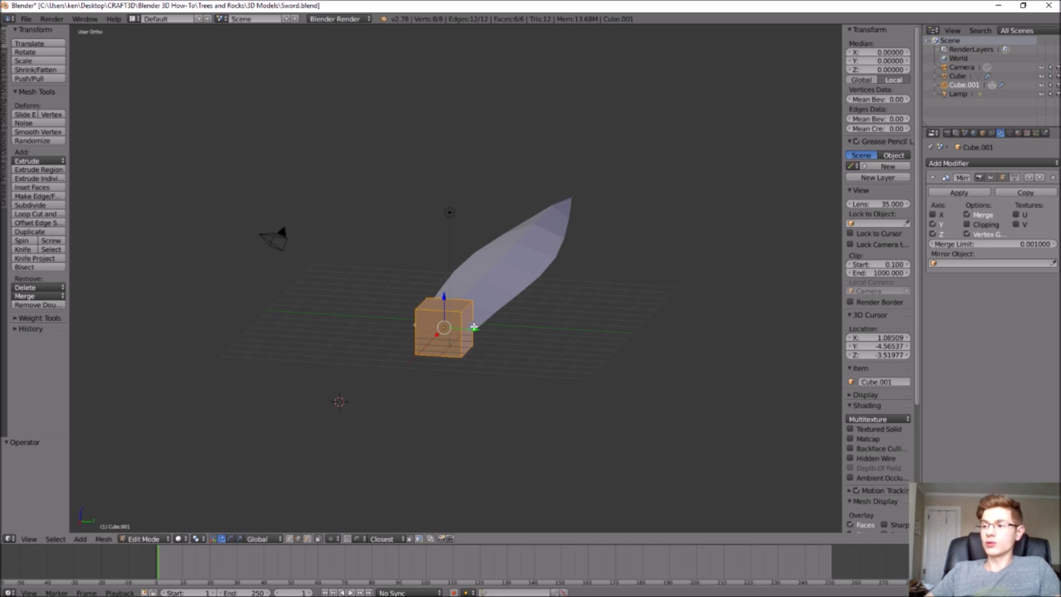
- Roughly move the cube's geometry sideways along Y and up along Z
key("g")
key("y")
left_click(501, 330)
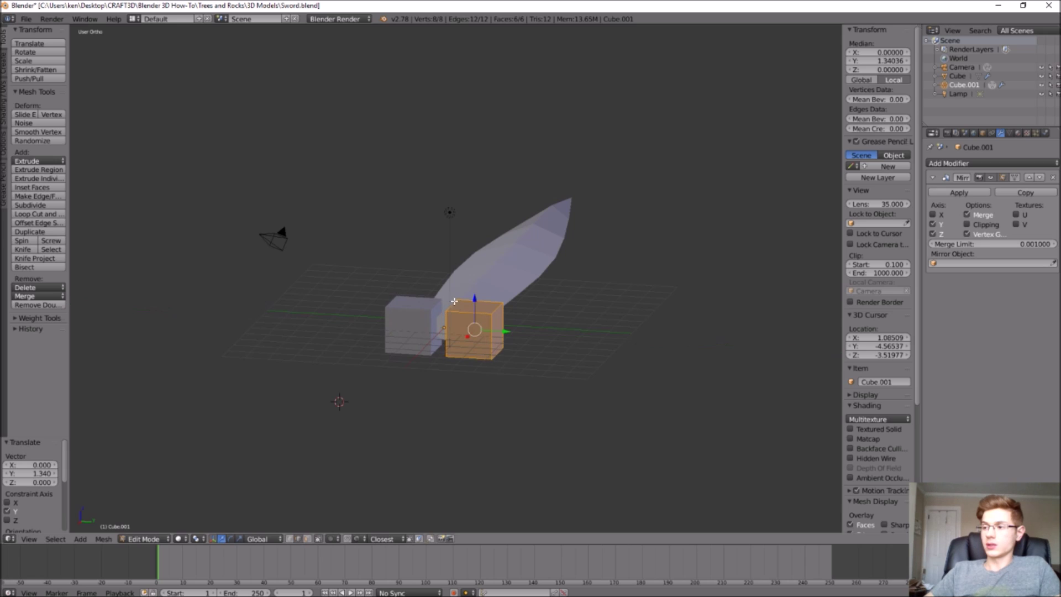
key("g")
key("z")
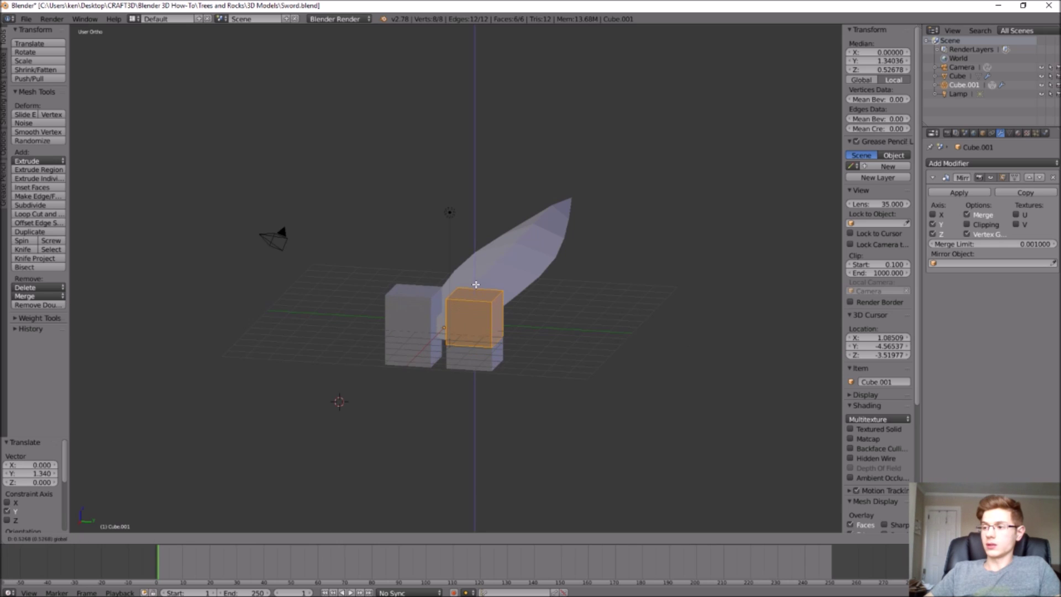
left_click(476, 270)
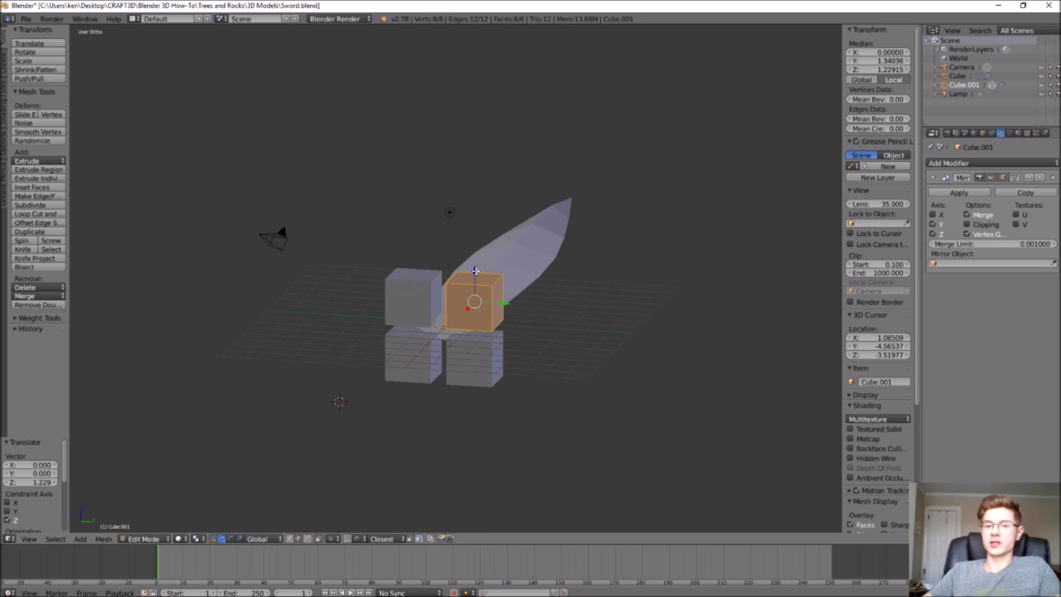
left_click(668, 140)
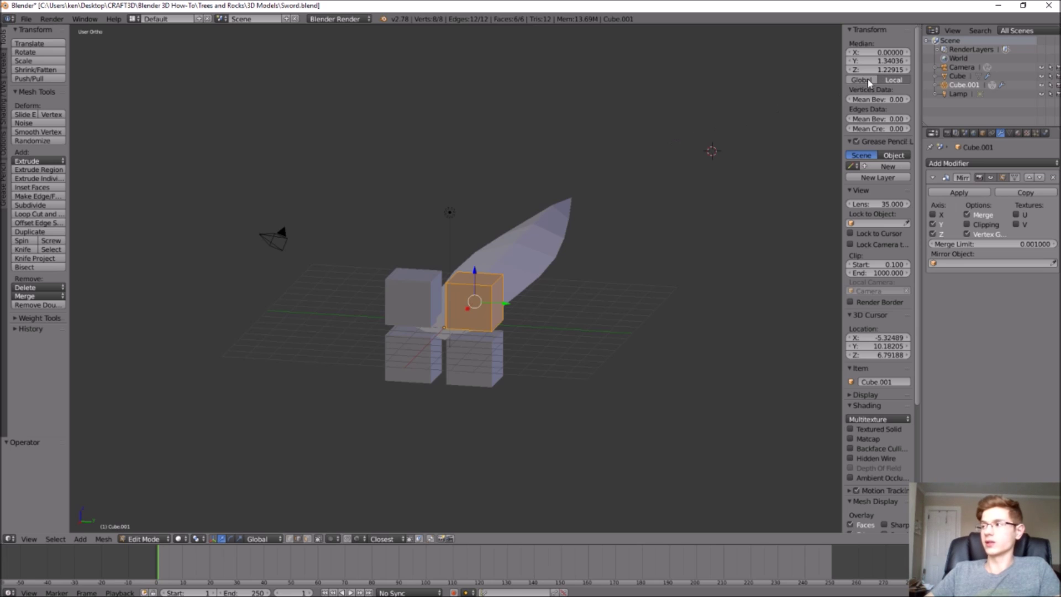
- Set the geometry's Median Y and Median Z to 1
left_click(885, 61)
type("1")
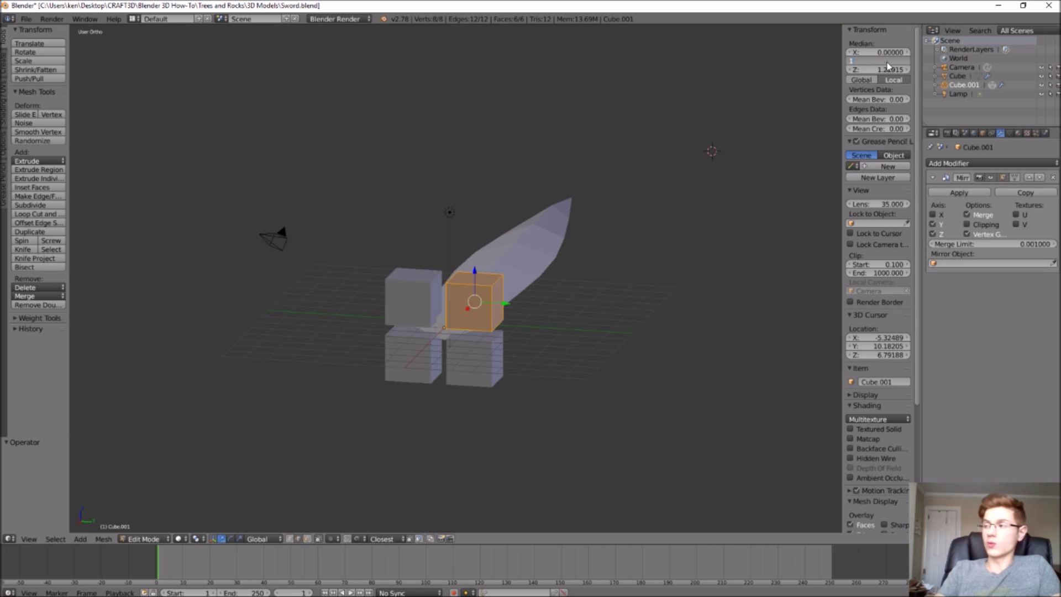
key("Return")
left_click(885, 69)
type("1")
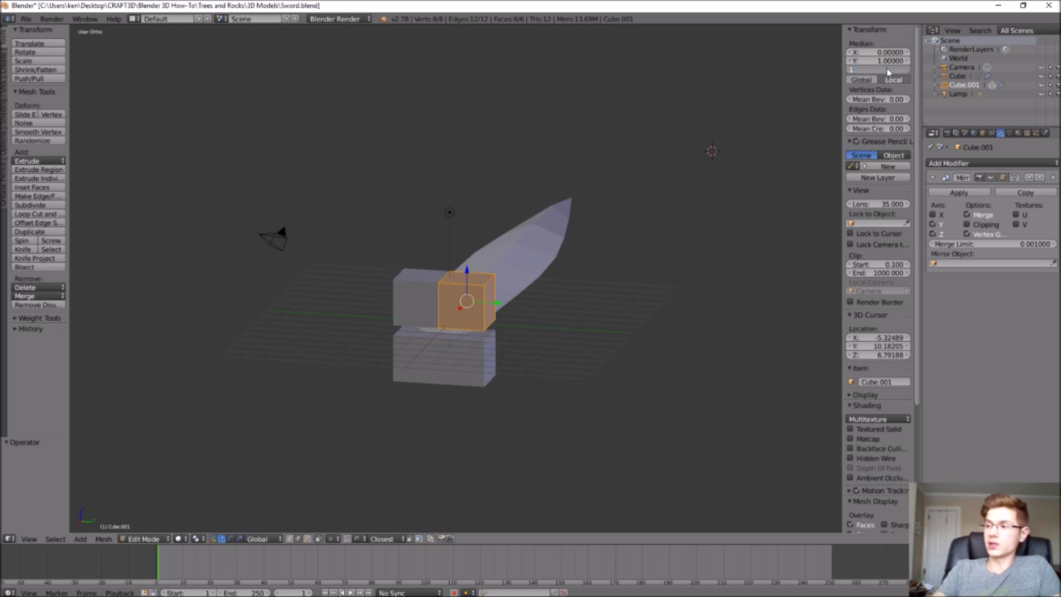
key("Return")
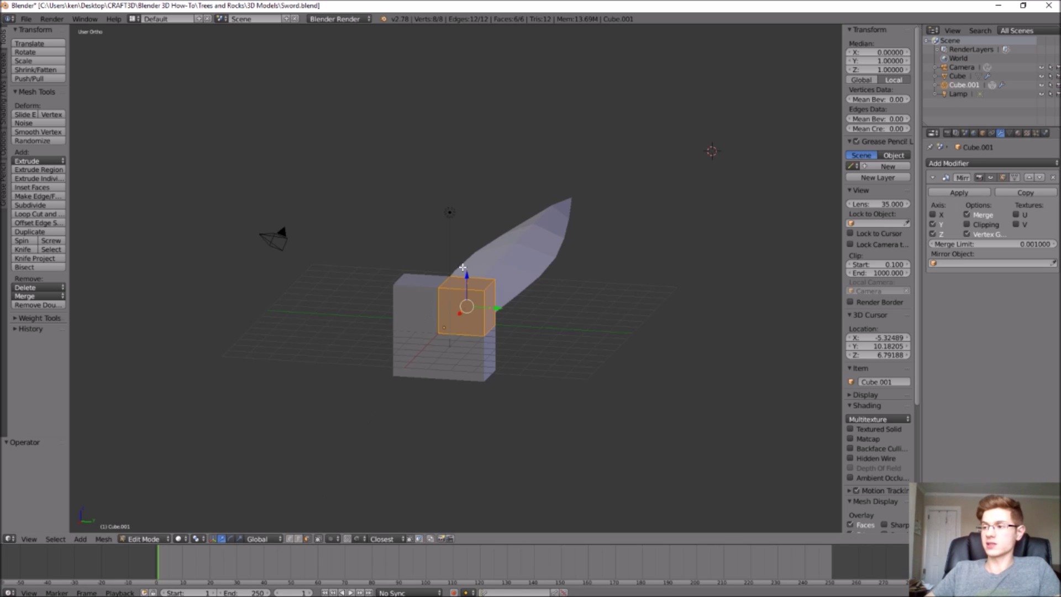
- Lower the cube's top face to flatten it
right_click(465, 284)
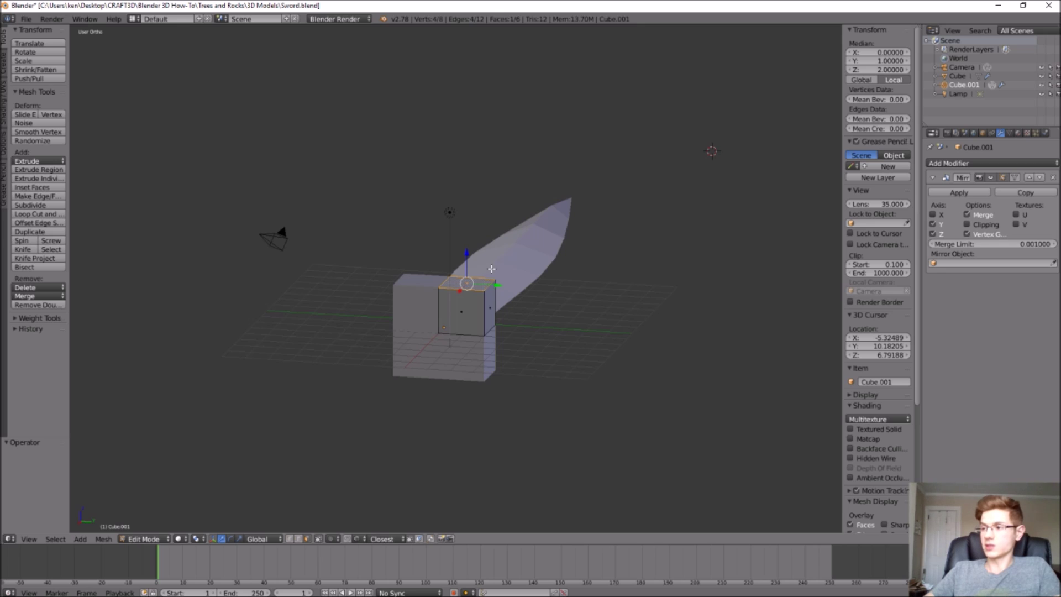
left_click_drag(468, 253, 442, 332)
middle_click_drag(442, 332, 402, 326)
- Stretch the front face along Y into a long crossguard bar at the blade's base
right_click(461, 327)
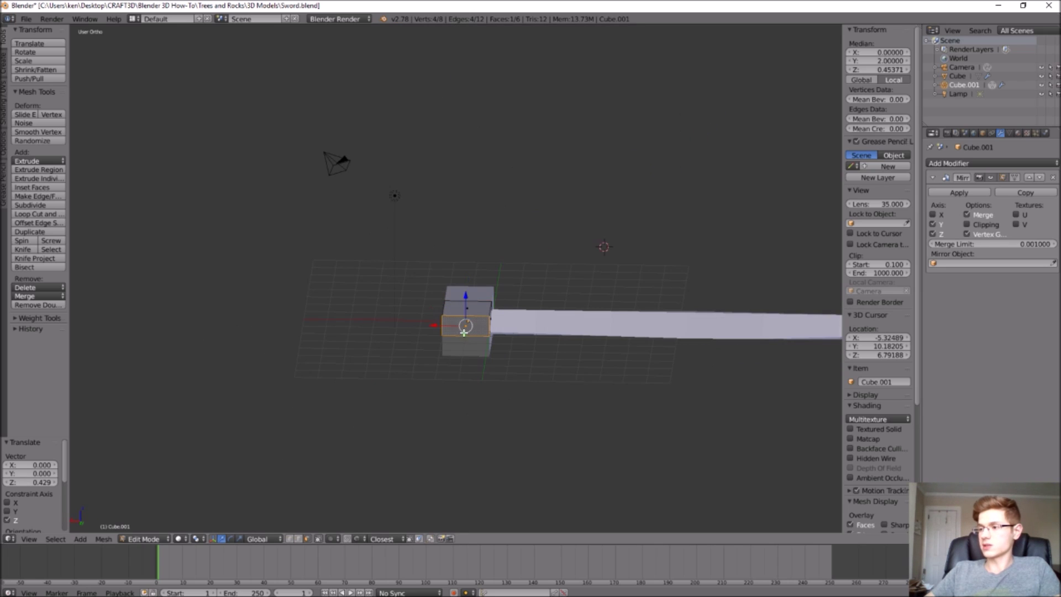
key("g")
key("y")
left_click(446, 375)
middle_click_drag(446, 375, 501, 399)
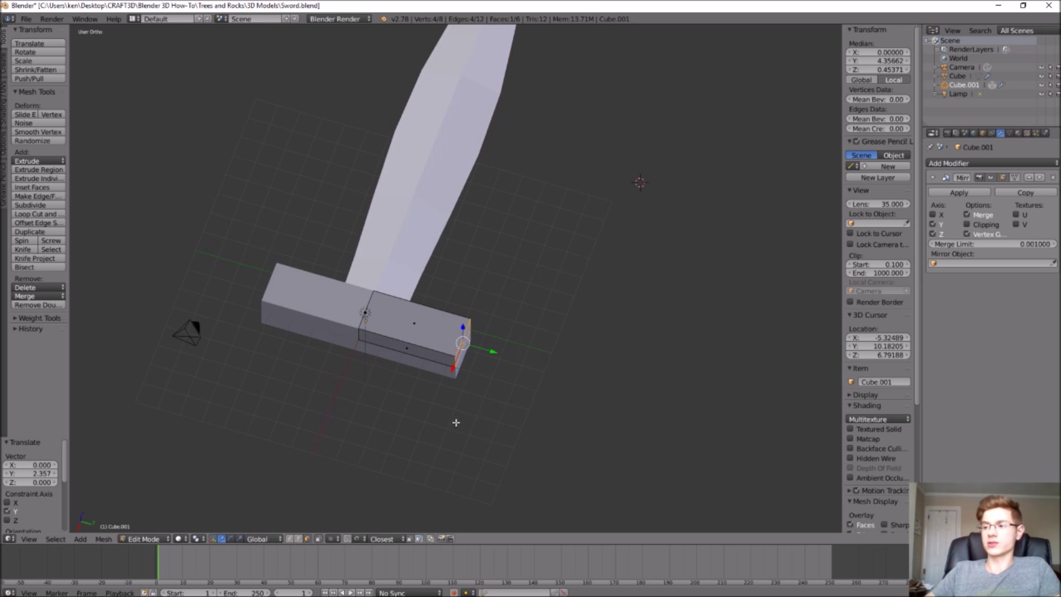
middle_click_drag(404, 396, 335, 366)
left_click(334, 381)
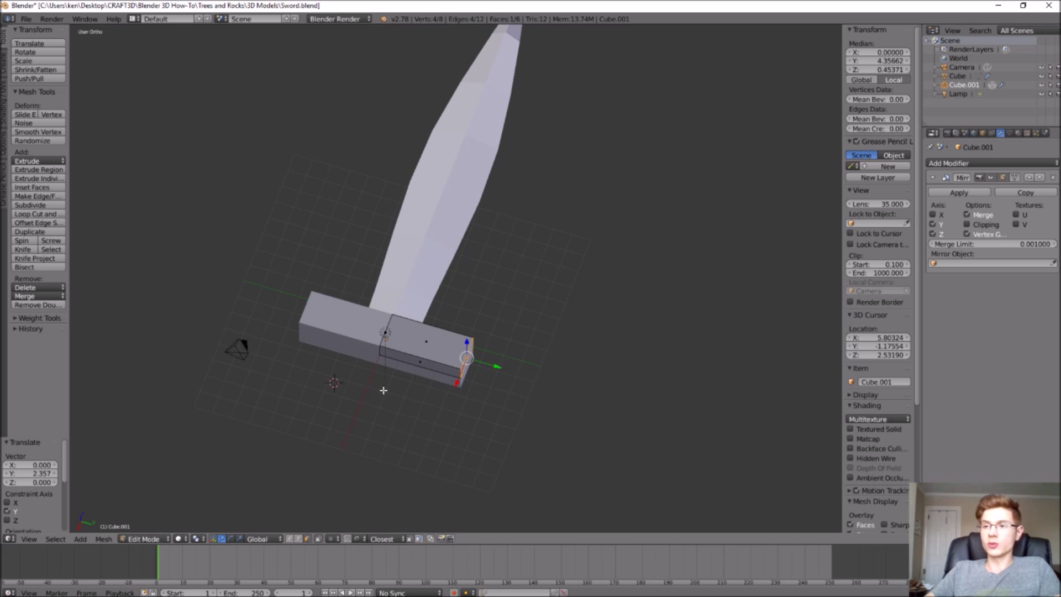
- Add three edge loops across the crossguard
left_click(48, 215)
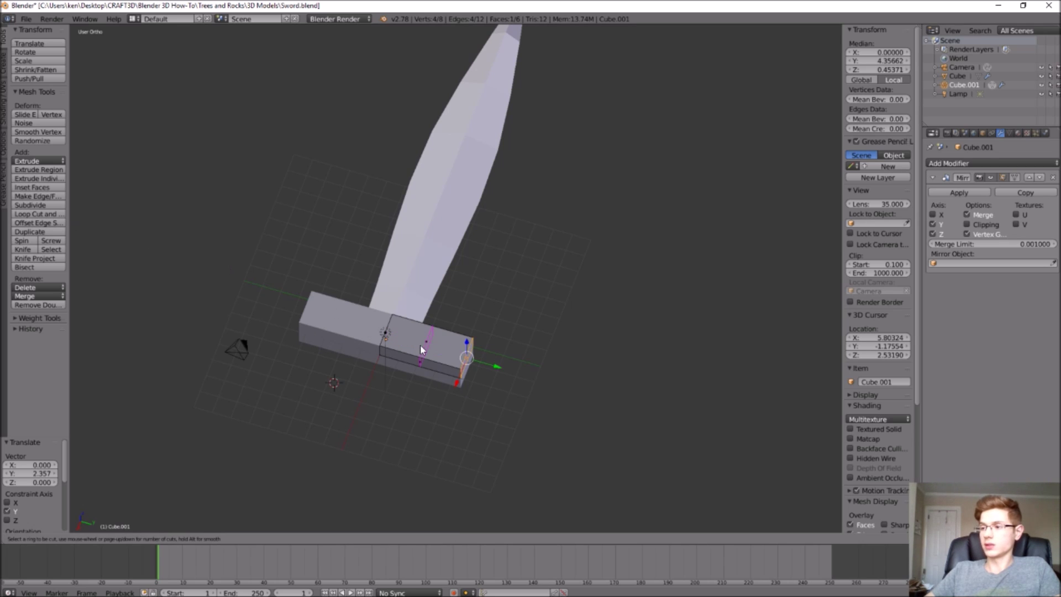
scroll(420, 349, "up", 1)
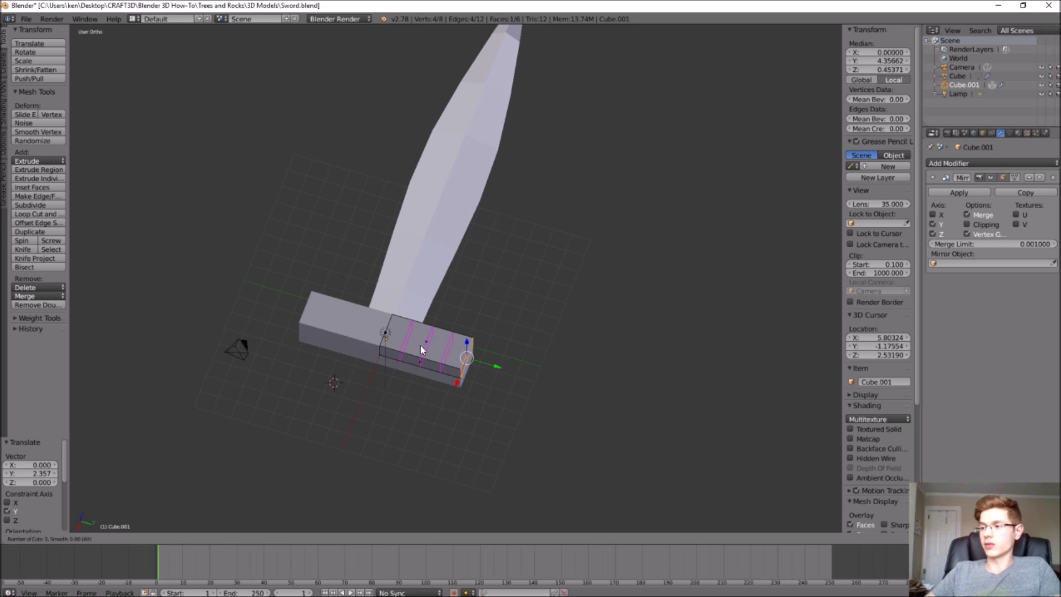
left_click(419, 346)
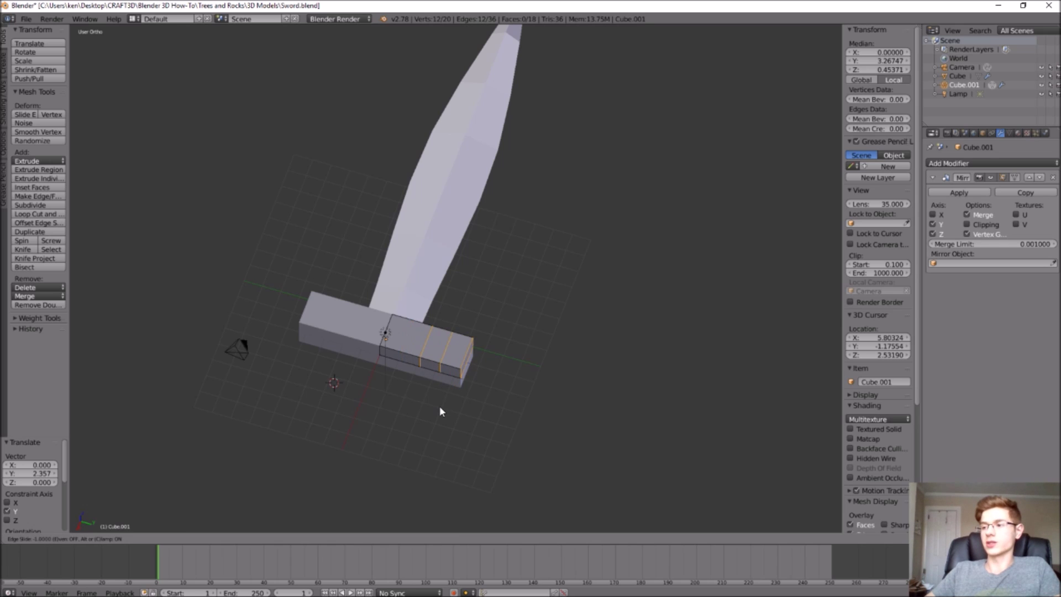
left_click(412, 373)
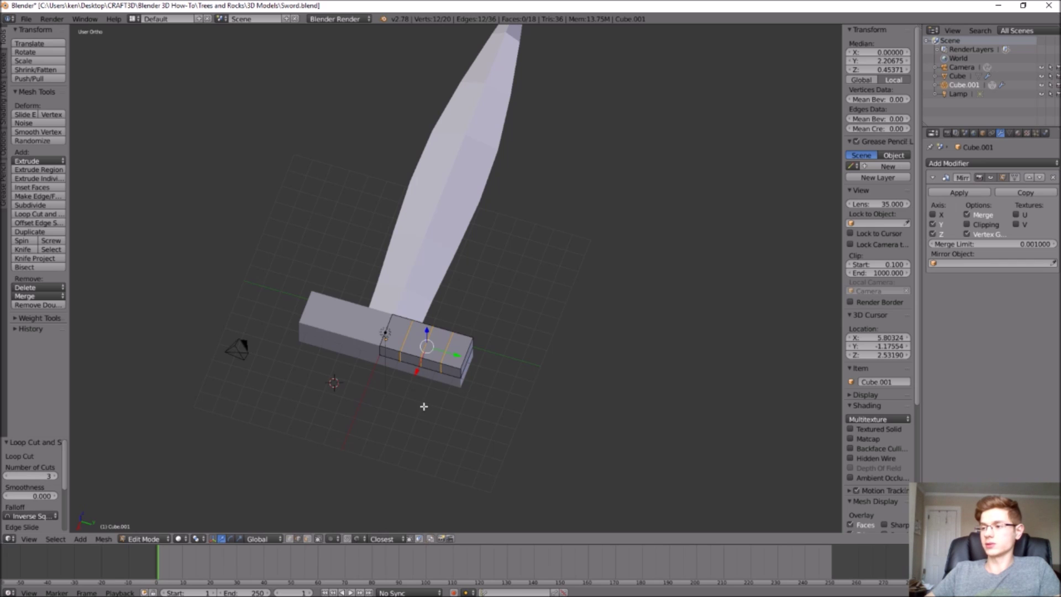
middle_click_drag(421, 405, 282, 377)
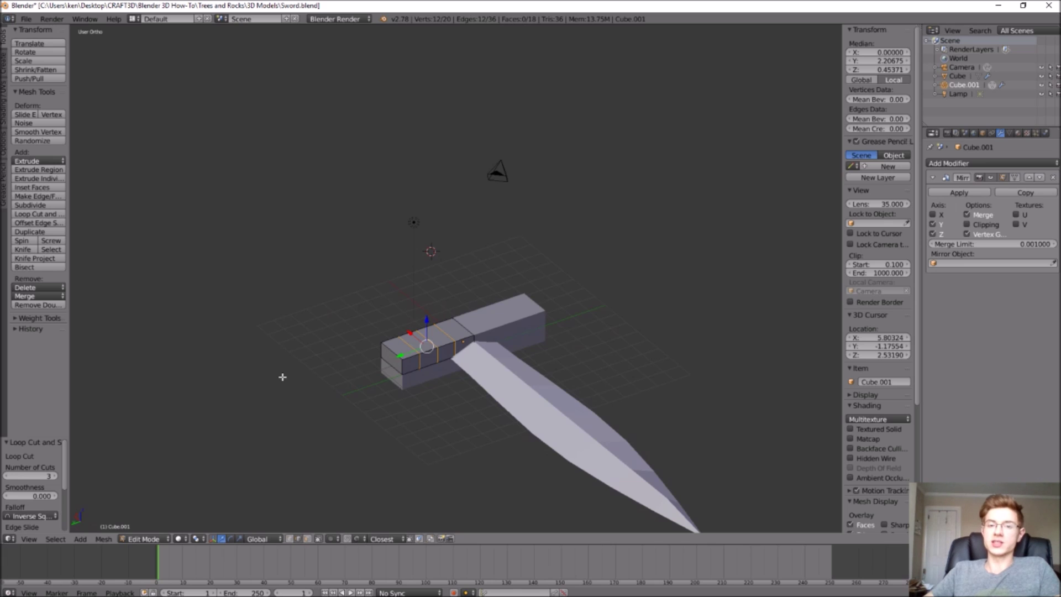
- In top view, slide the vertices at the guard's end along X
key("KP_7")
right_click(450, 359)
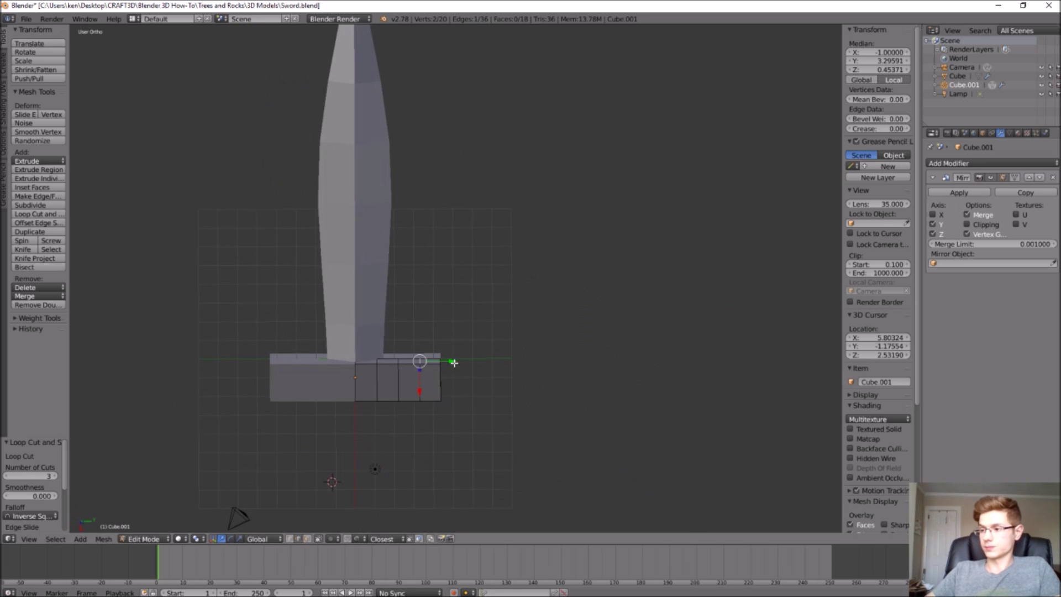
key("g")
key("x")
left_click(399, 373)
scroll(399, 373, "up", 2)
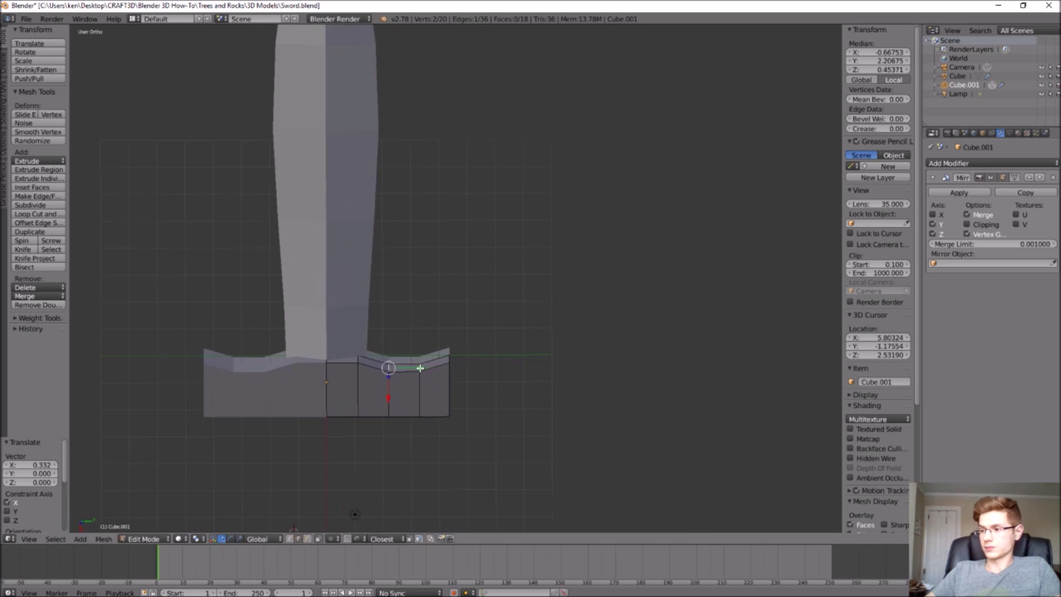
left_click(389, 405)
- Shift the guard's outer vertices along Z to bend its ends into a swept curve
middle_click_drag(388, 405, 285, 426)
key("g")
key("z")
left_click(383, 440)
key("g")
key("z")
left_click(365, 434)
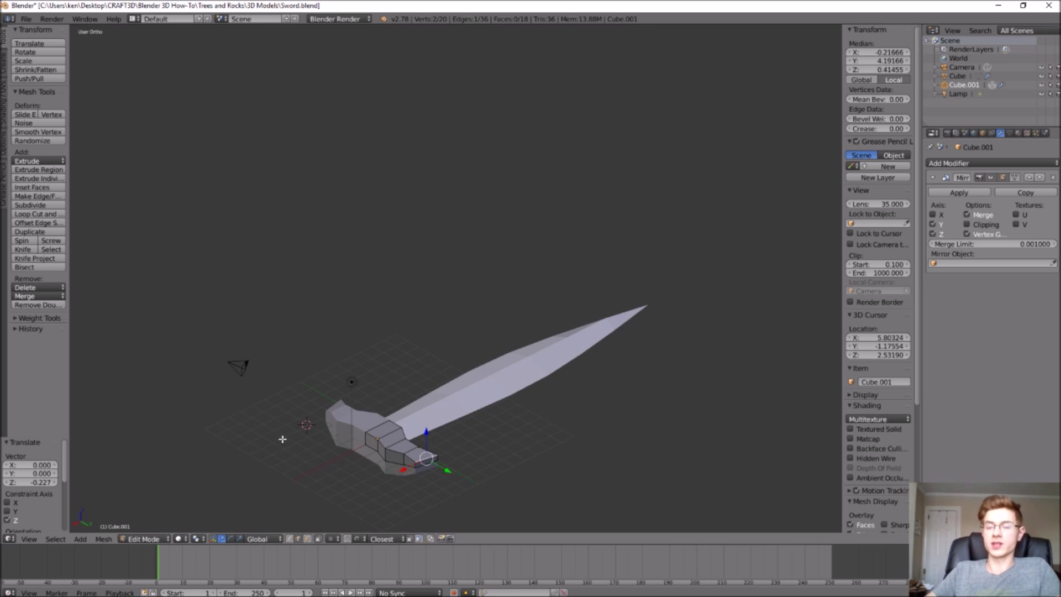
- Return to Object Mode and give the guard a new material with a near-black diffuse colour
left_click(138, 540)
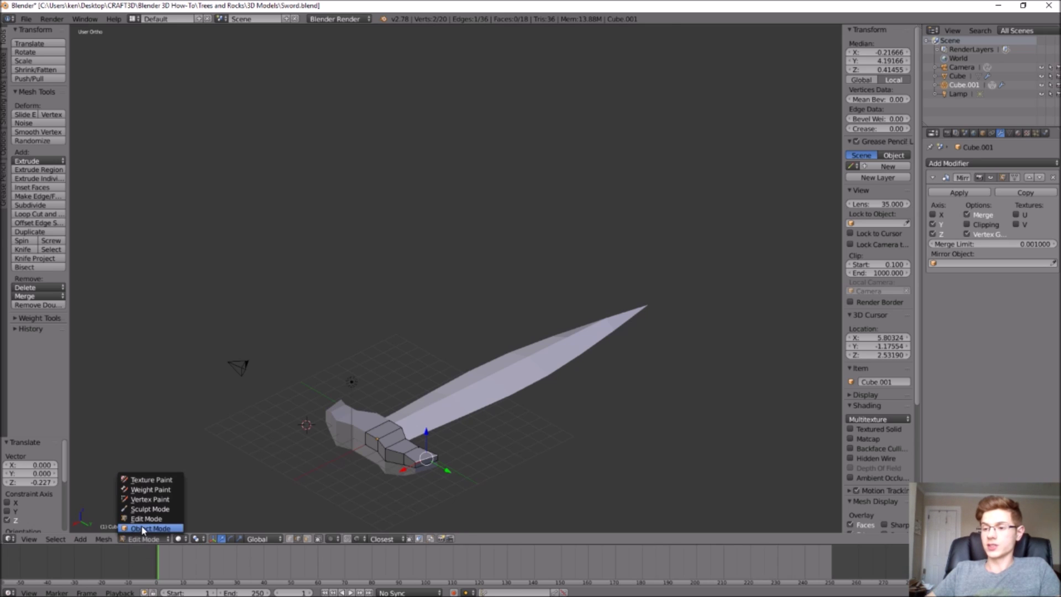
left_click(142, 527)
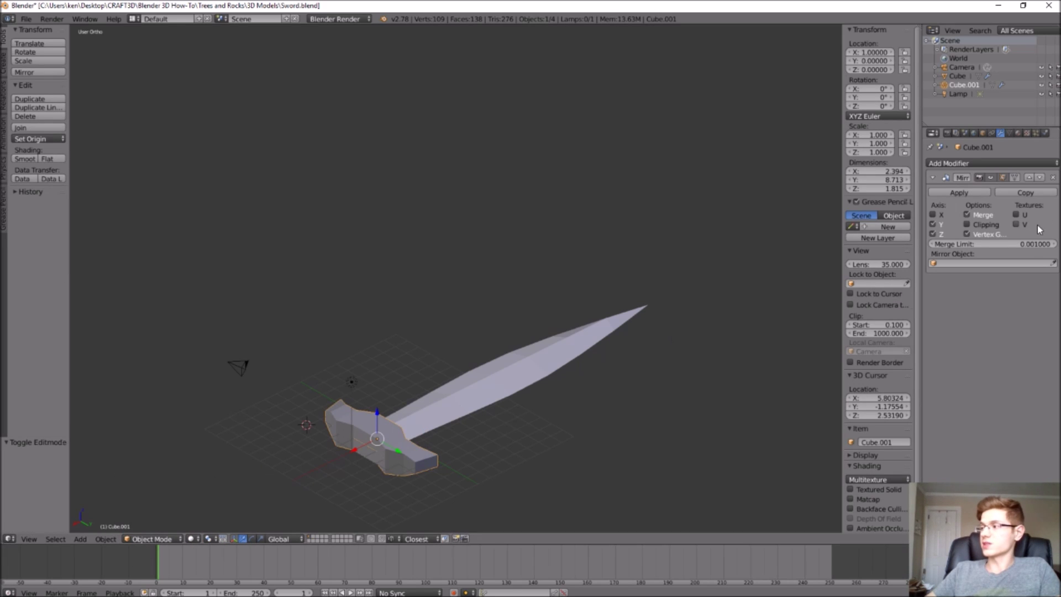
left_click(1017, 133)
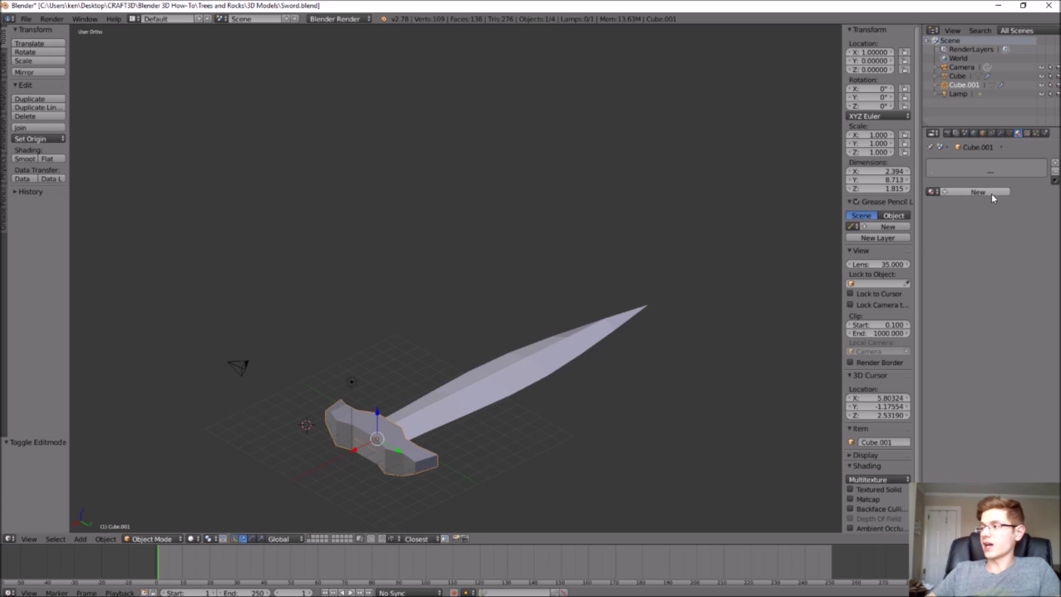
left_click(970, 194)
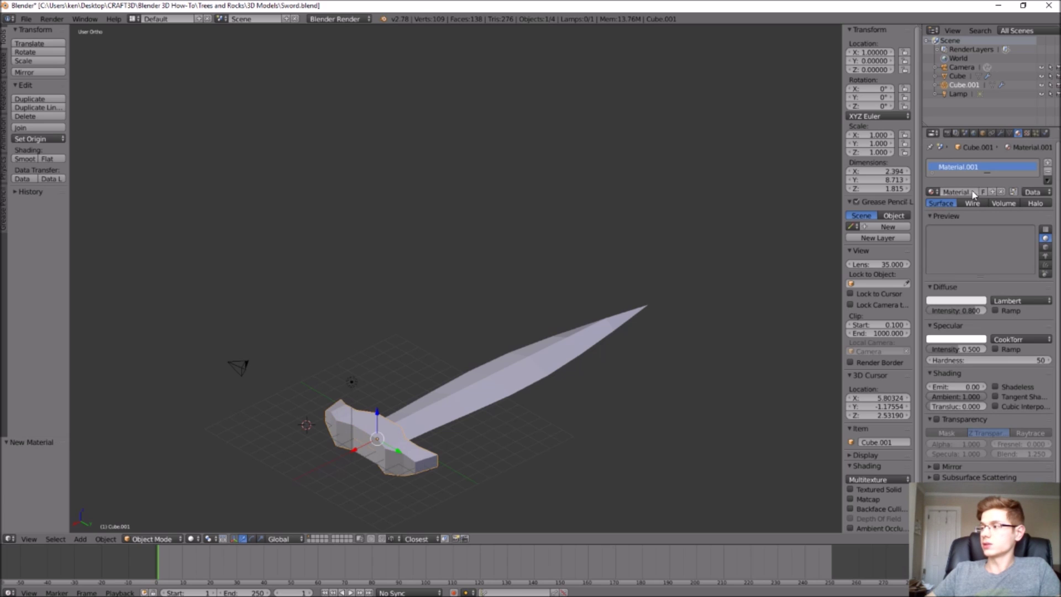
right_click(962, 302)
left_click(984, 300)
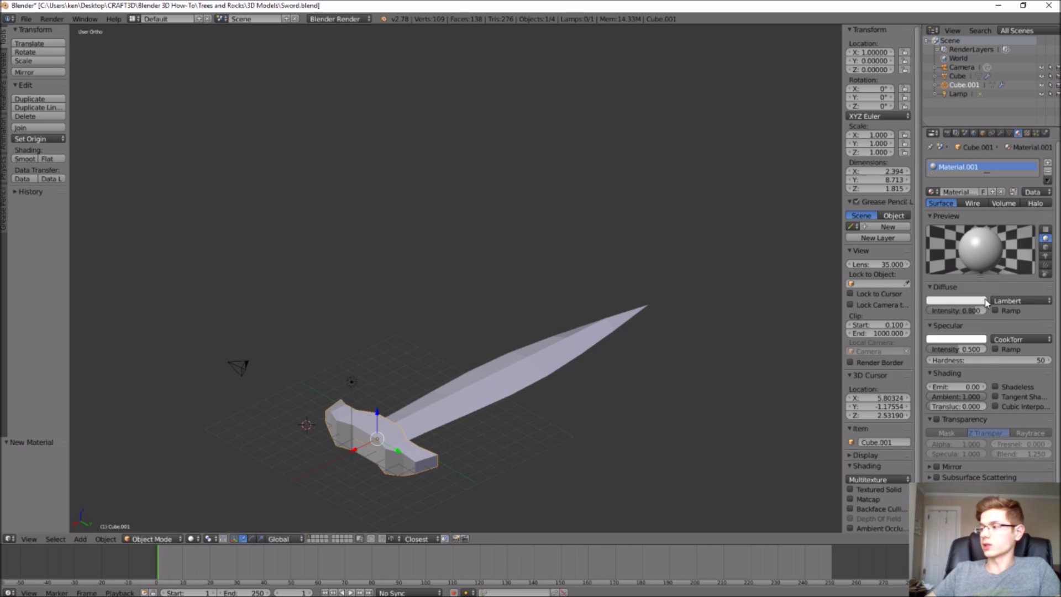
left_click(987, 304)
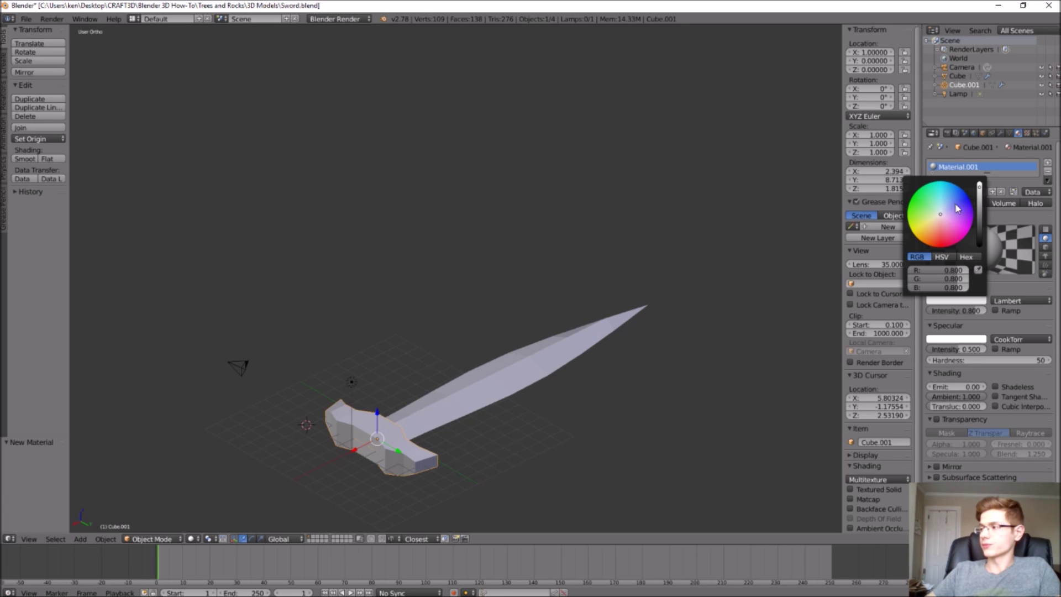
left_click(979, 227)
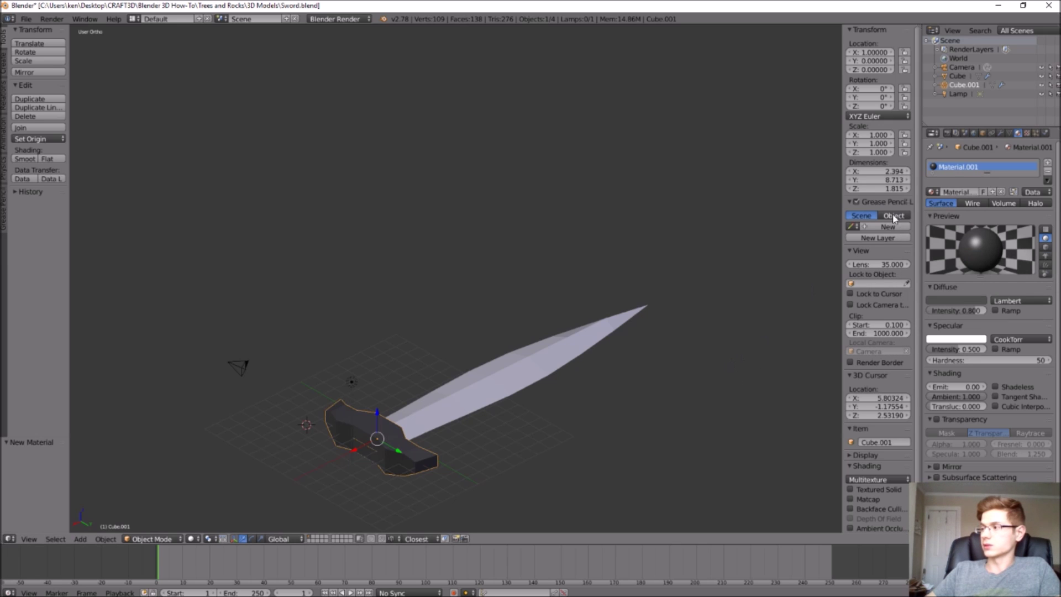
left_click(999, 134)
key("a")
middle_click_drag(387, 332, 337, 358)
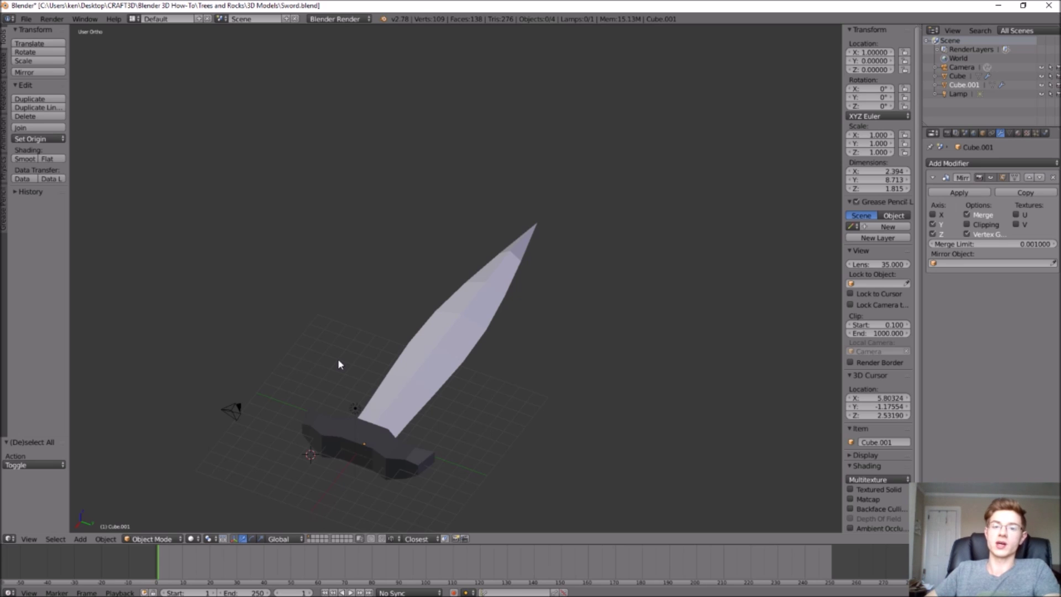
- Add a new cube mesh to the scene
scroll(310, 369, "down", 4, "shift")
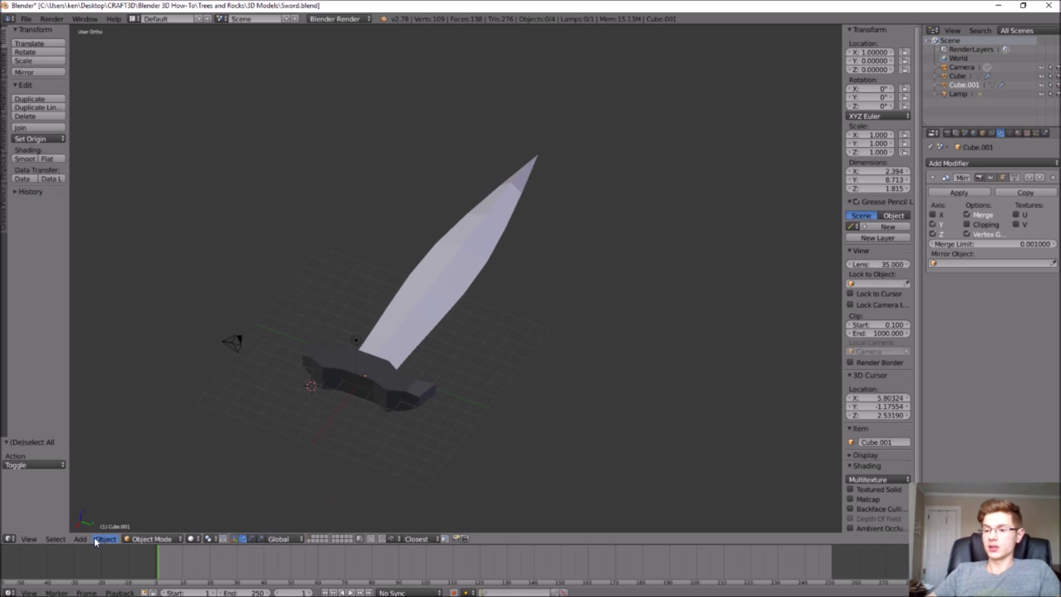
left_click(81, 539)
mouse_move(84, 528)
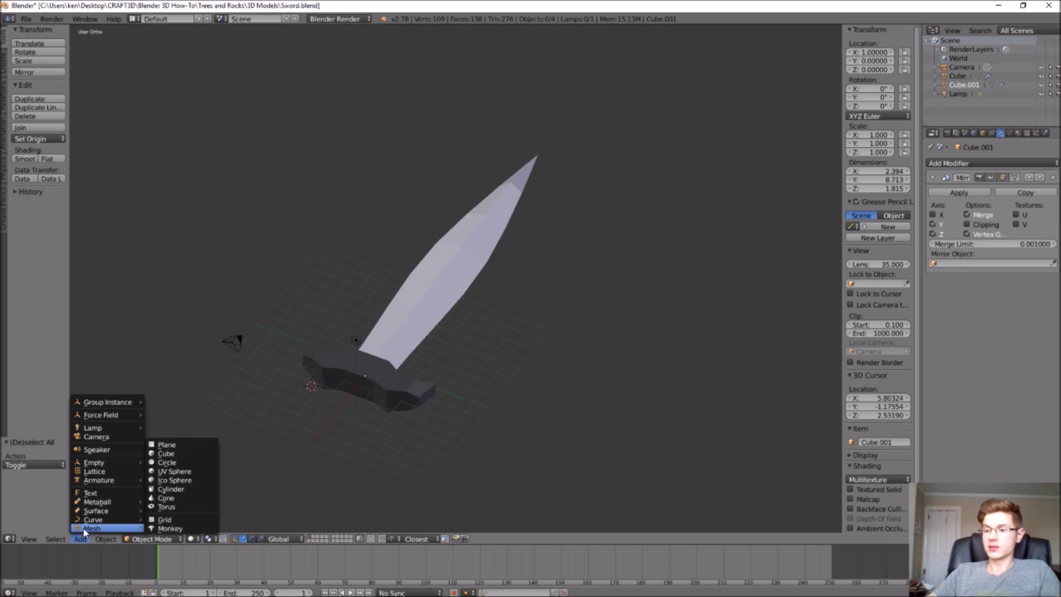
left_click(184, 454)
middle_click_drag(301, 448, 319, 427)
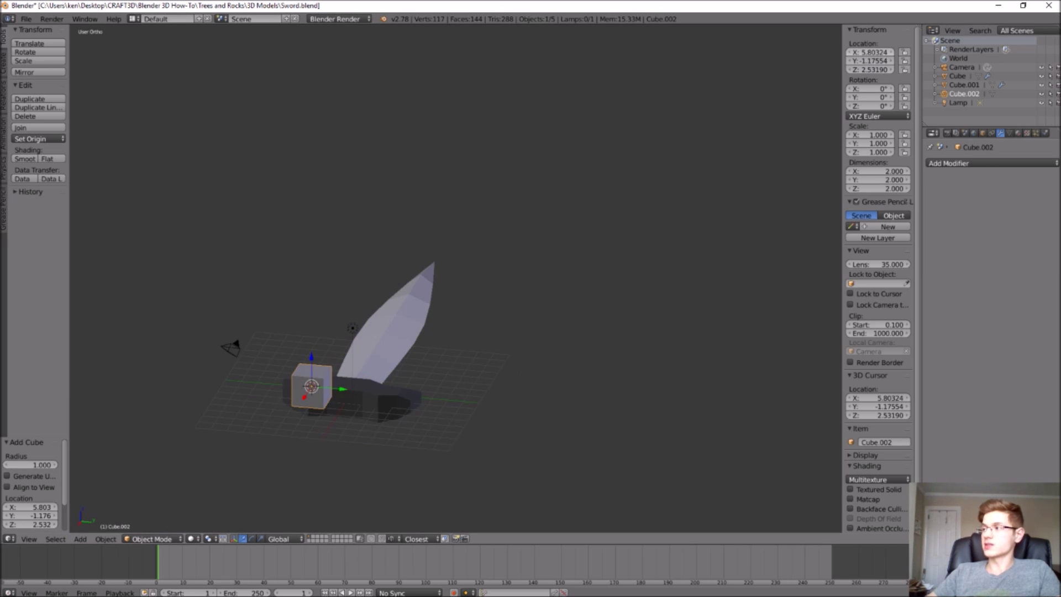
- Set the new cube's location to X 0, Y 0, Z 0
left_click(868, 51)
type("0")
key("Return")
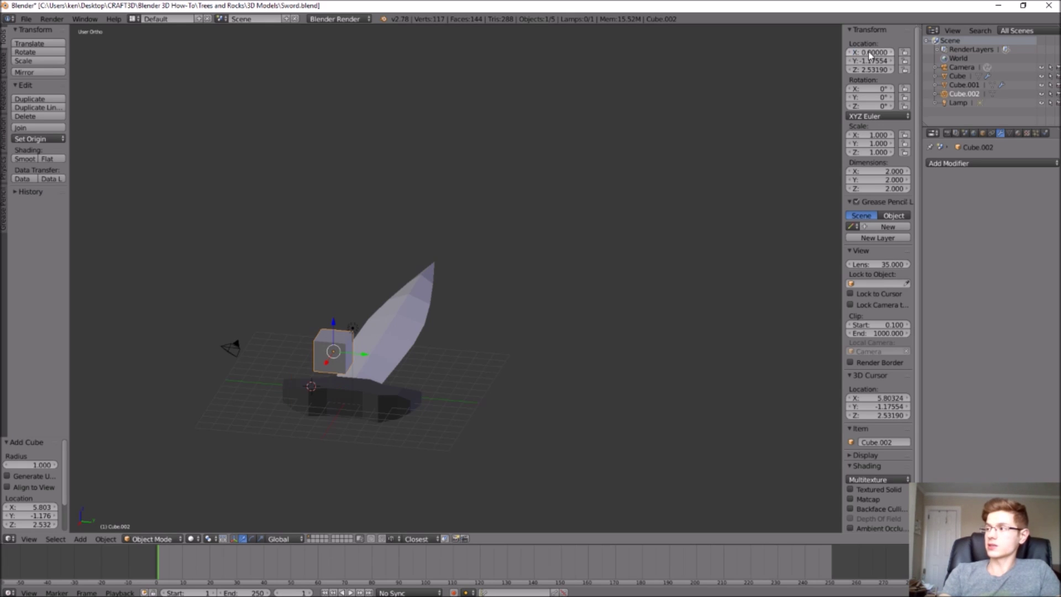
left_click(869, 61)
type("0")
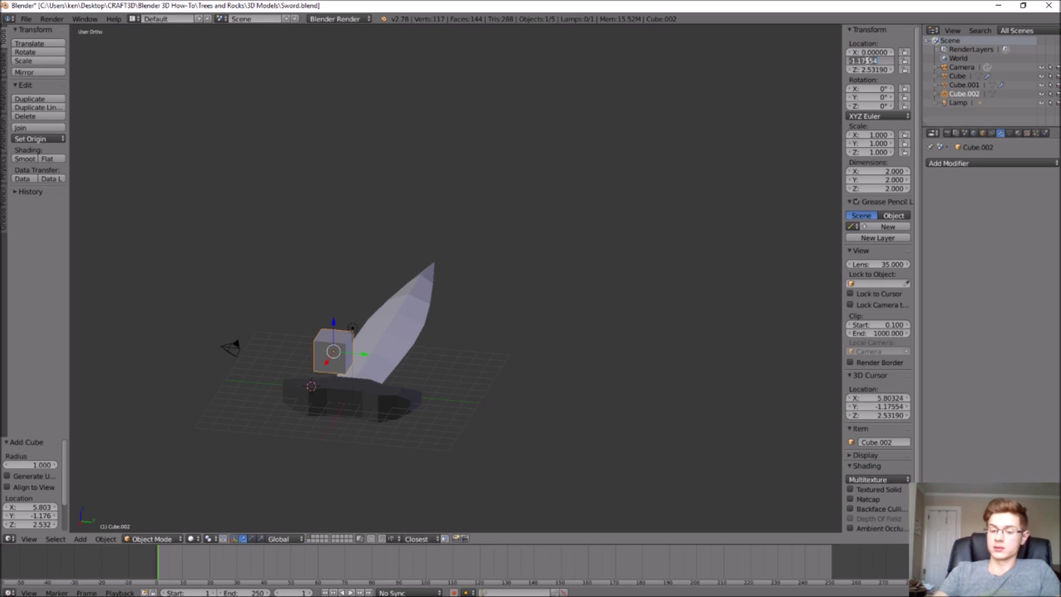
key("Return")
left_click(868, 69)
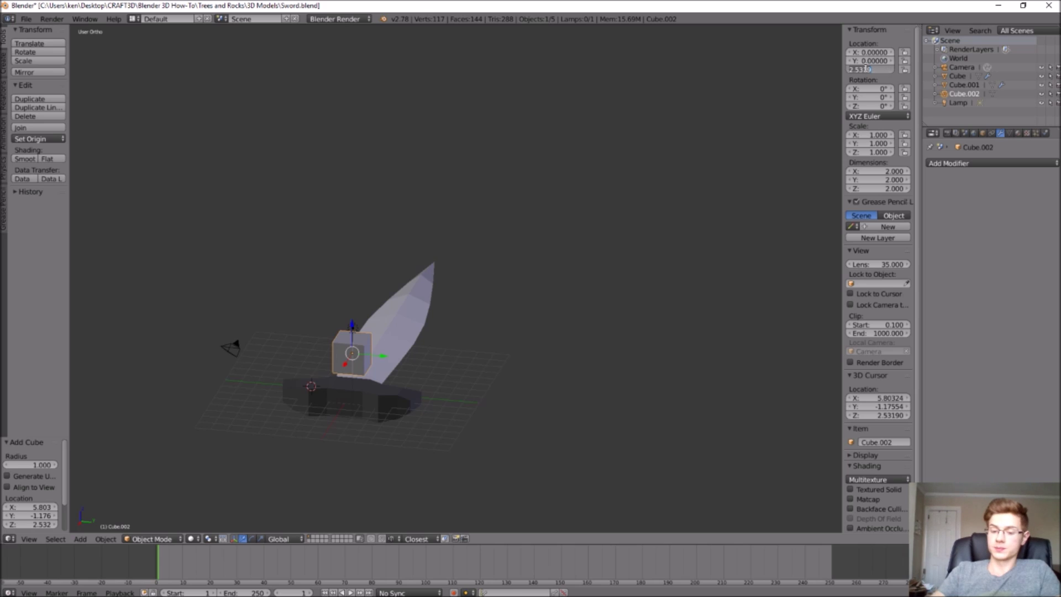
type("0")
key("Return")
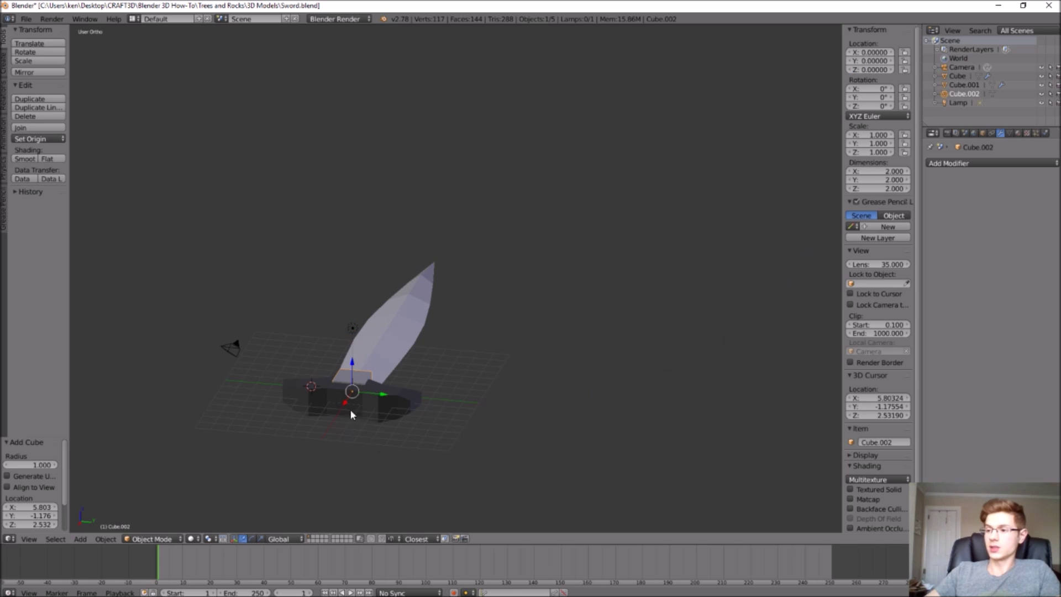
- Move the cube 4.038 along X so it sits below the crossguard
key("g")
key("x")
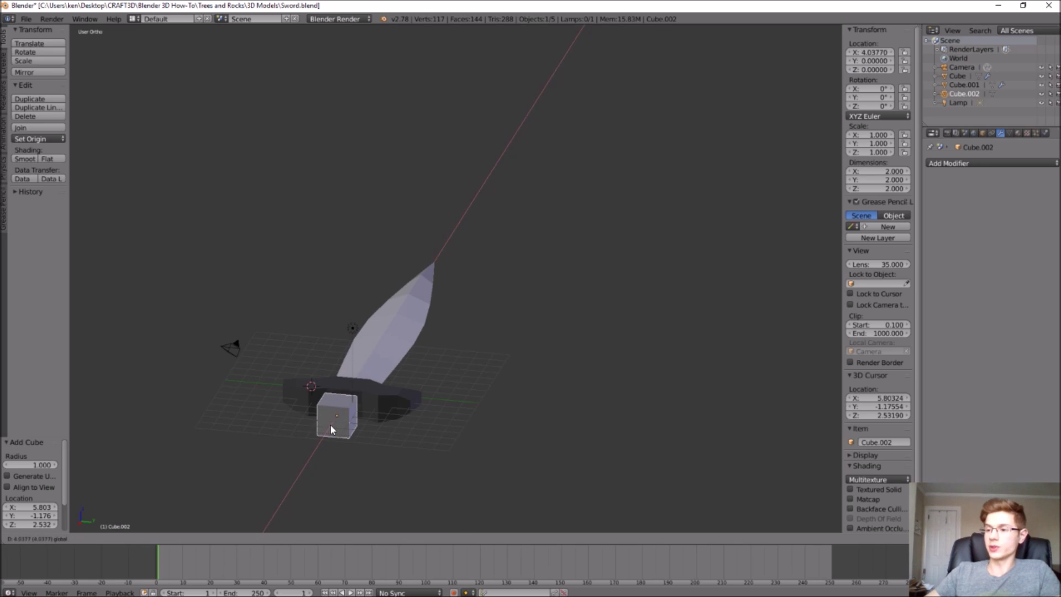
left_click(330, 423)
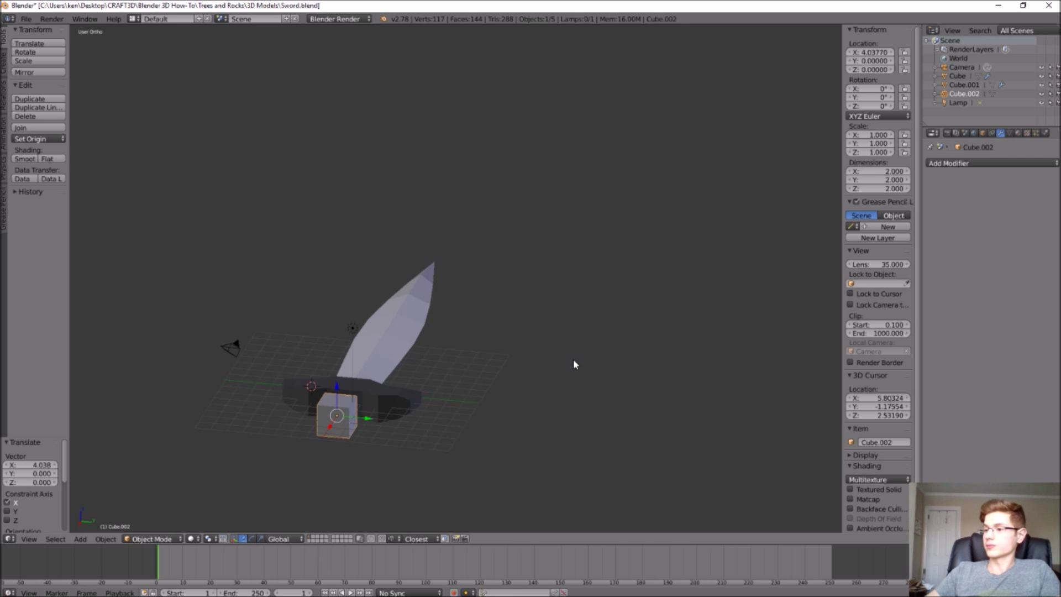
- In Edit Mode, add a Mirror modifier to the cube with X mirroring turned off
left_click(158, 539)
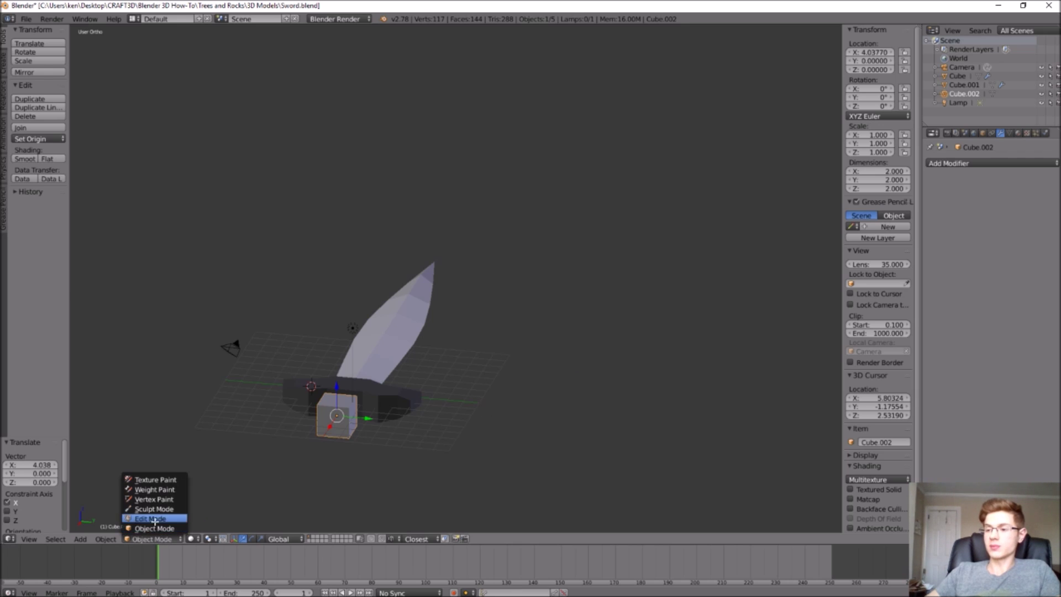
left_click(157, 522)
left_click(964, 164)
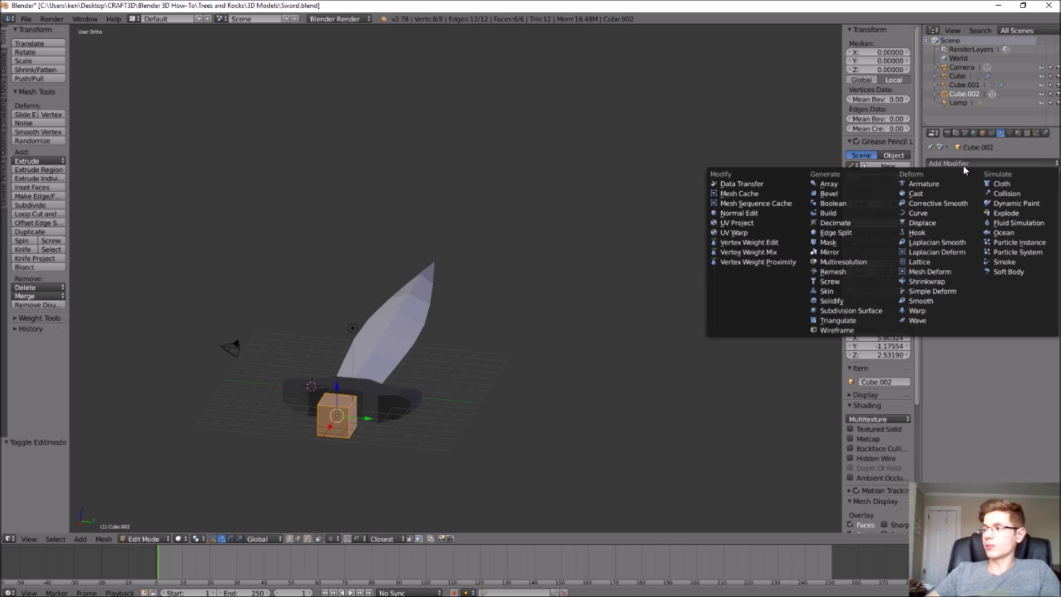
left_click(840, 256)
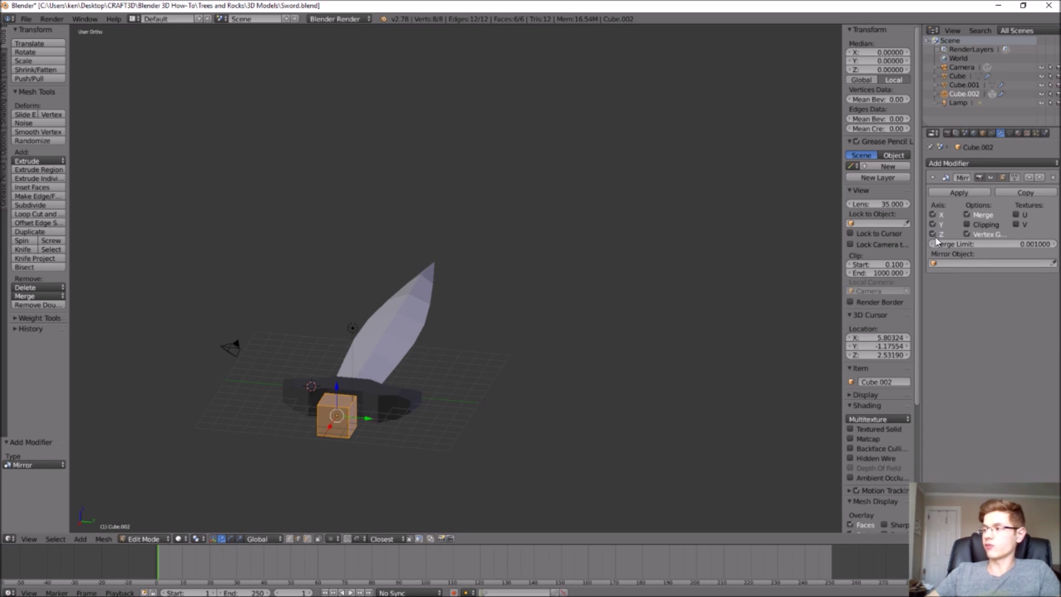
left_click(933, 215)
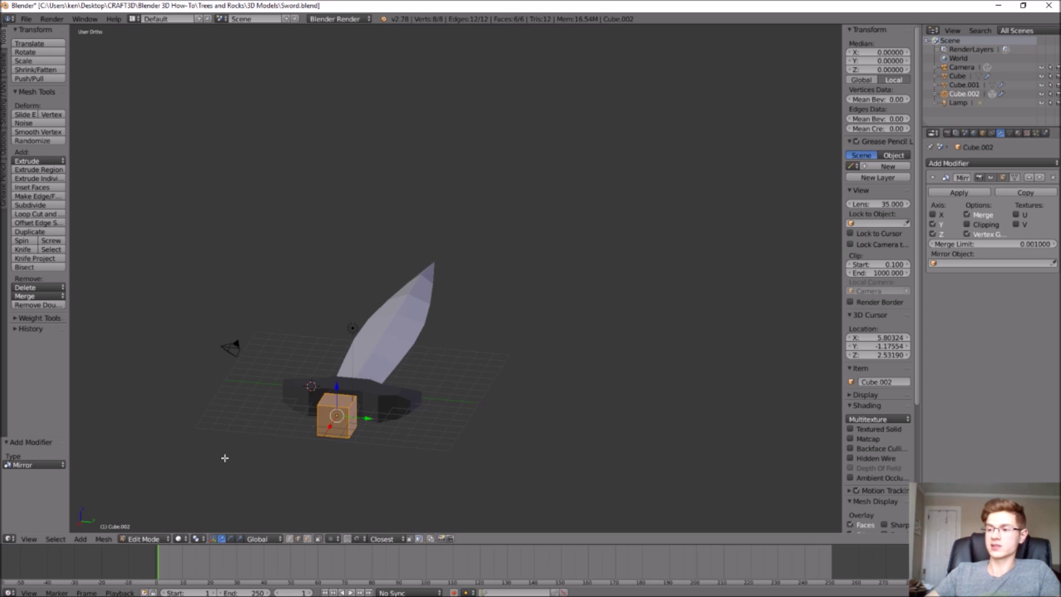
- Lift the cube's mesh along Z and offset it along Y so mirrored copies appear
middle_click_drag(343, 427, 335, 397)
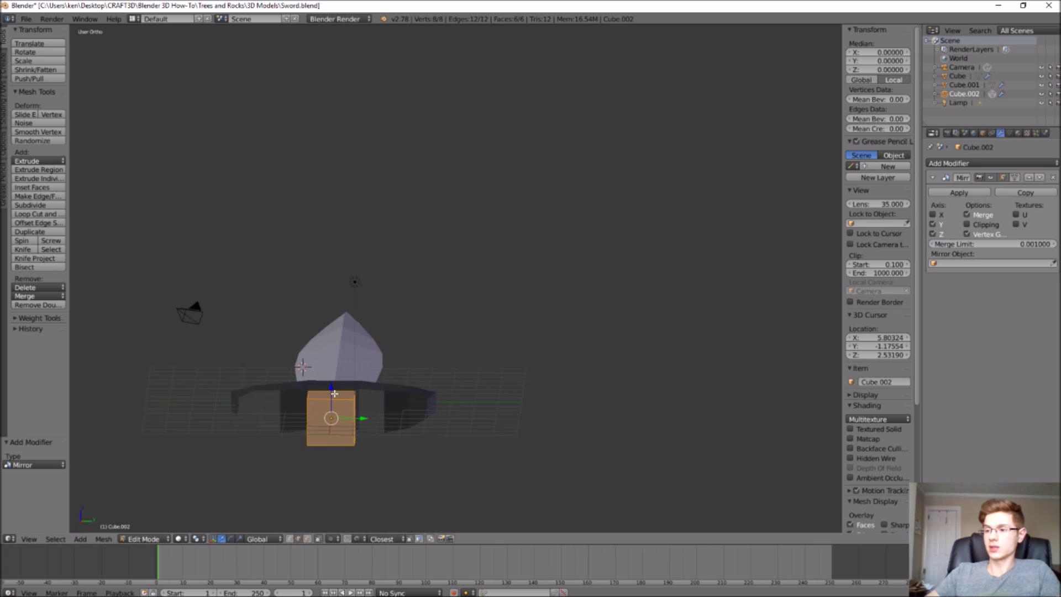
left_click_drag(331, 384, 331, 355)
left_click_drag(361, 391, 386, 390)
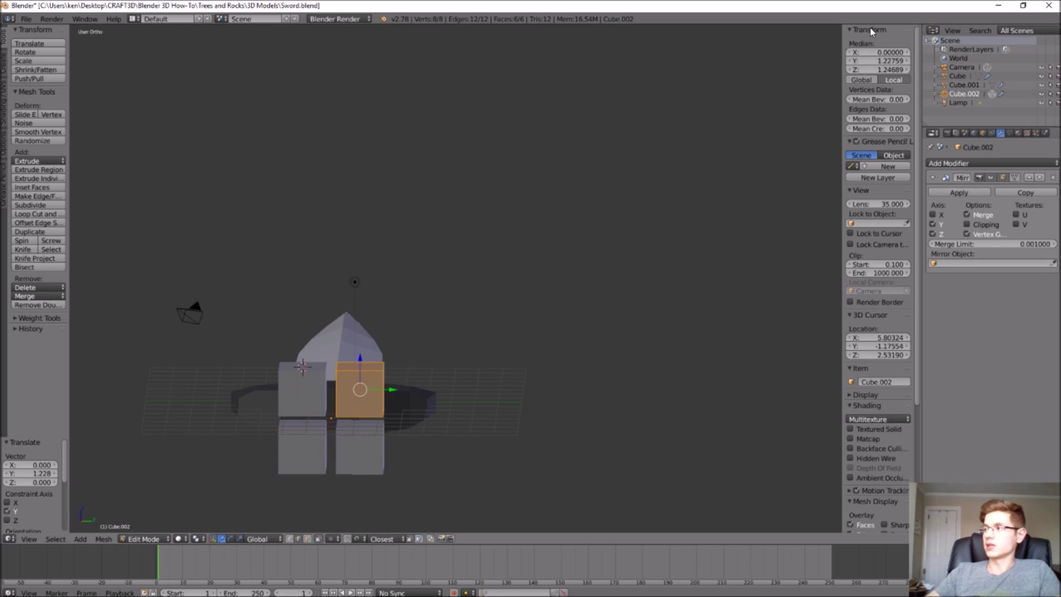
- Set the mesh's median Y and Z positions to 1
left_click(879, 60)
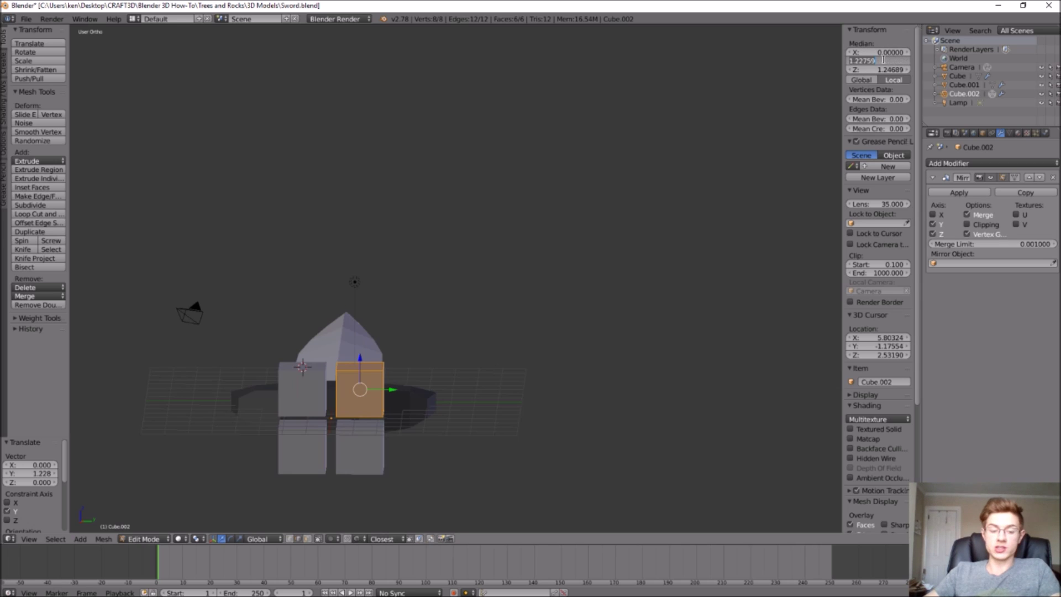
type("1")
key("Return")
left_click(881, 70)
type("1")
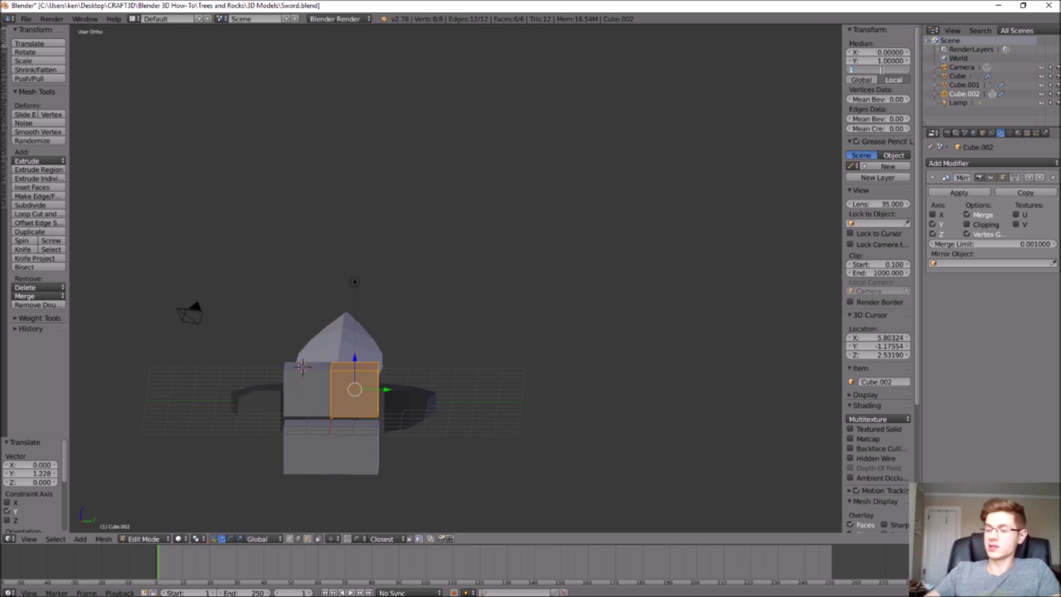
key("Return")
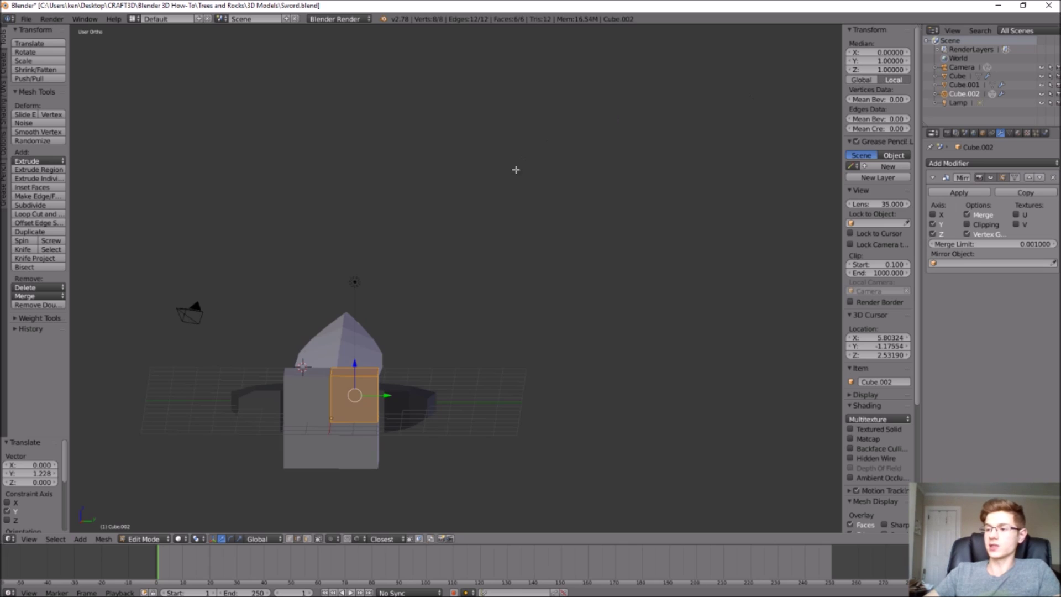
- Stretch the handle by moving its end face along X
middle_click_drag(497, 252, 416, 286)
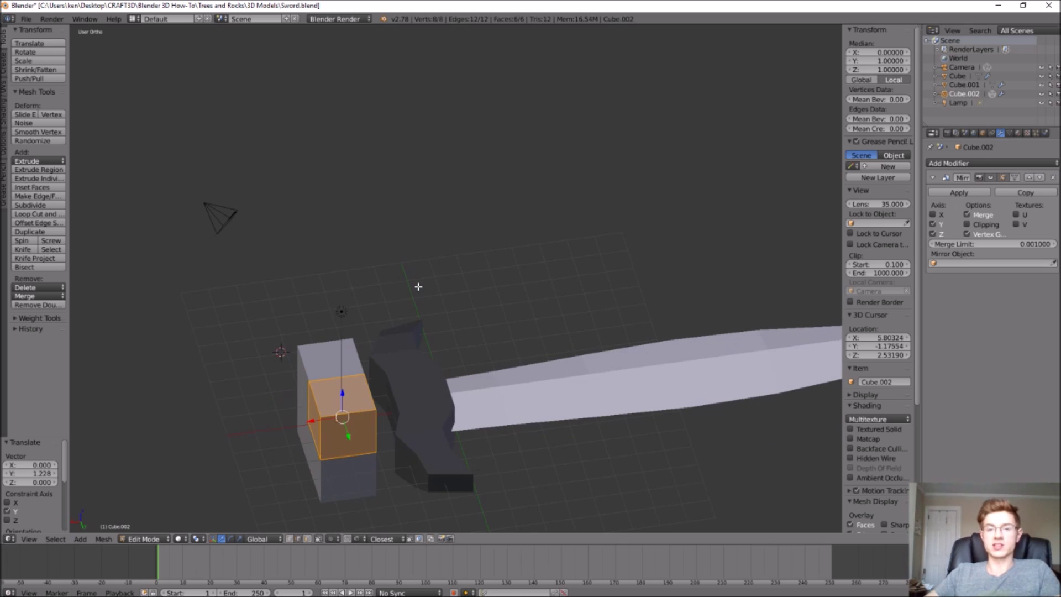
middle_click_drag(381, 359, 362, 438)
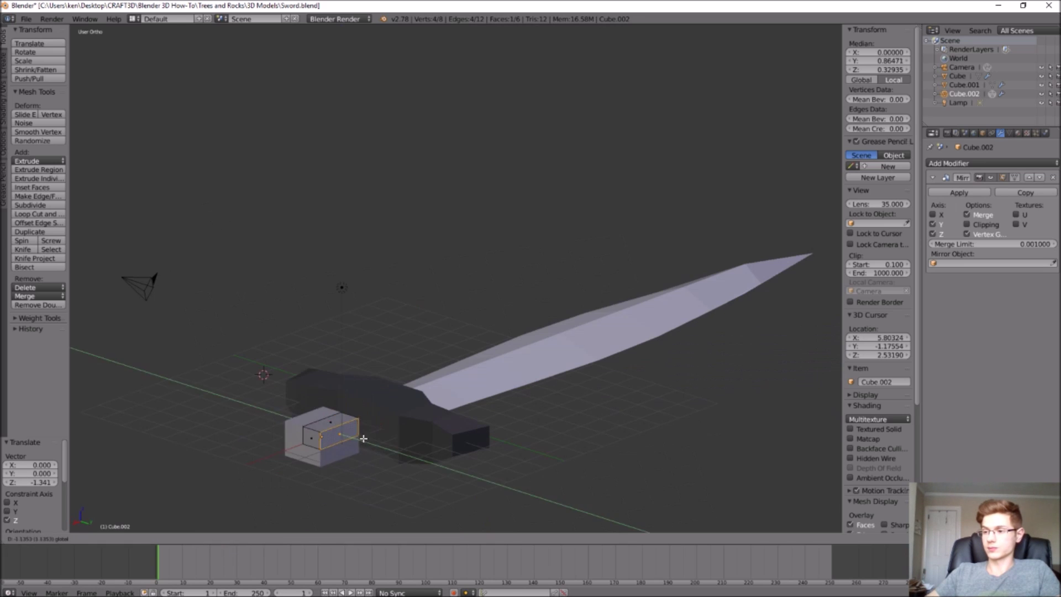
right_click(308, 461)
key("g")
key("x")
left_click(280, 468)
middle_click_drag(280, 468, 395, 463)
- Add loop cuts along the handle, shift its end along Y, and deselect all
key("ctrl+r")
scroll(338, 405, "up", 3)
left_click(338, 405)
key("g")
key("y")
left_click(336, 463)
right_click(416, 362, "shift")
left_click(411, 429)
key("a")
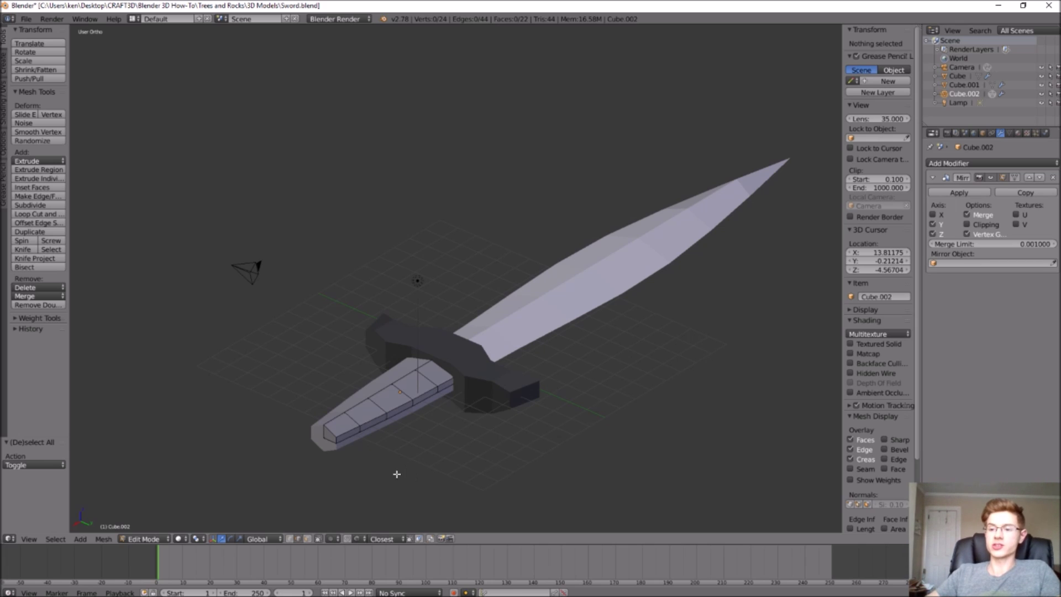
left_click(150, 540)
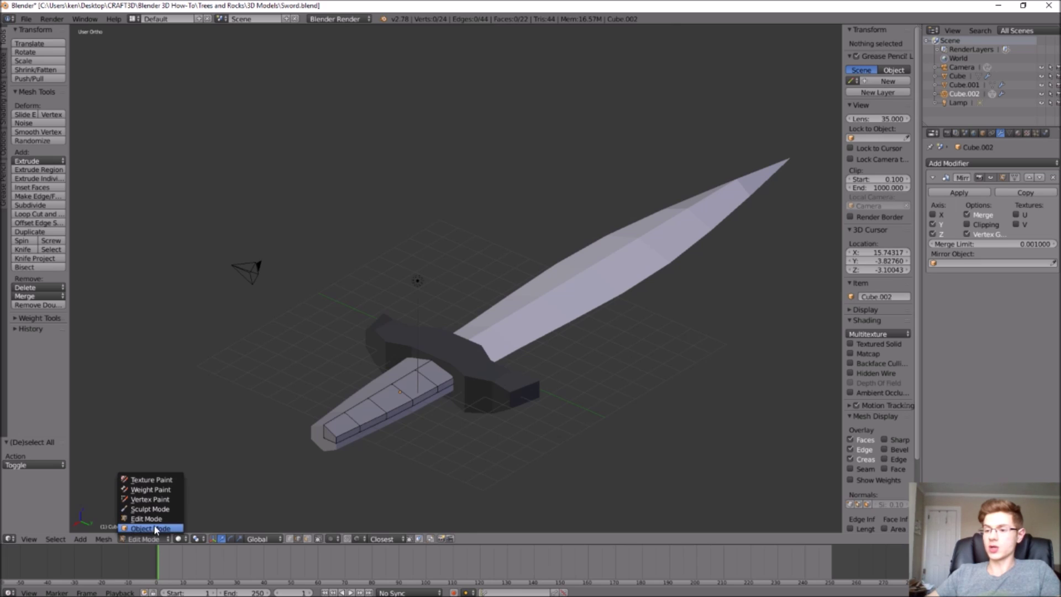
- Return to Object Mode and create Material.002 for the handle with a dark brown diffuse colour
left_click(149, 528)
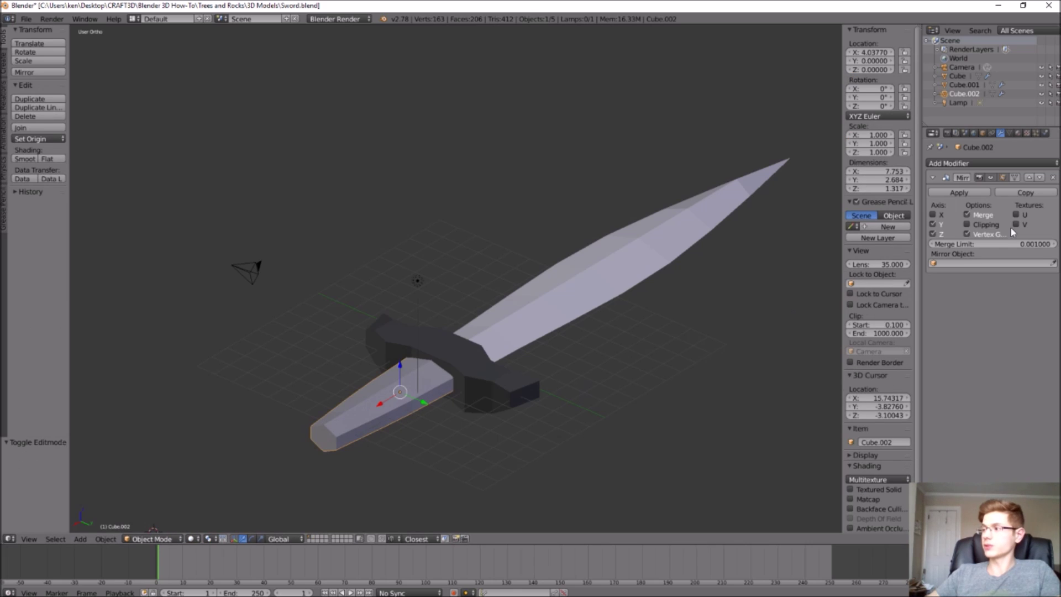
left_click(1017, 136)
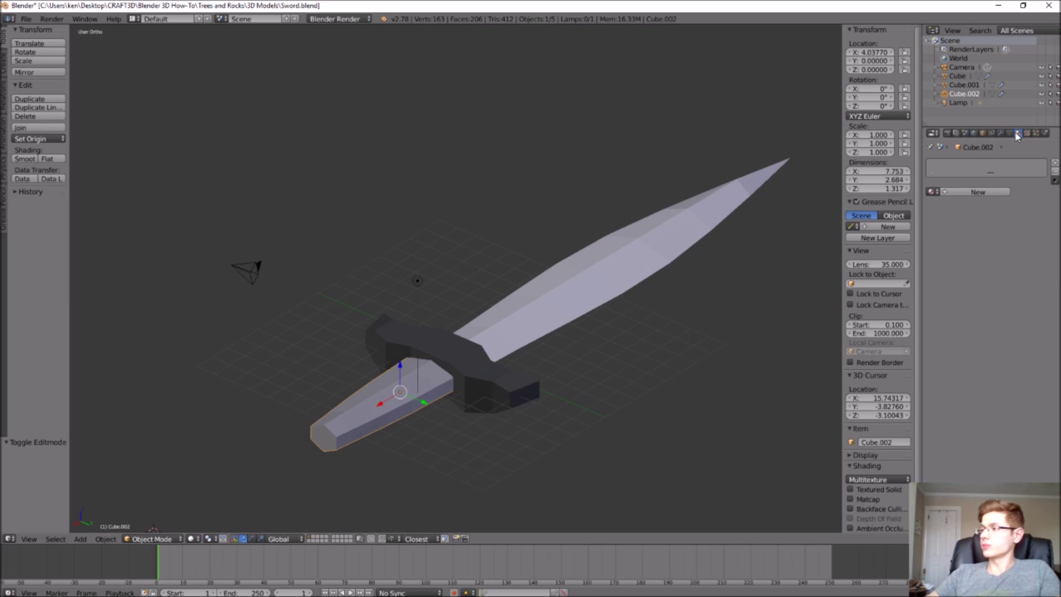
left_click(969, 188)
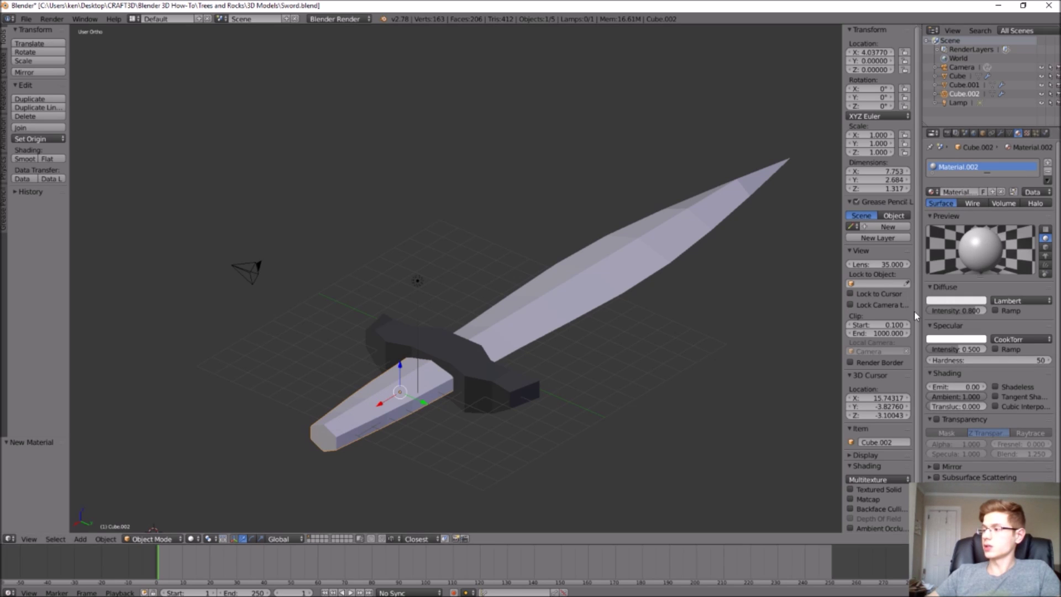
right_click(980, 301)
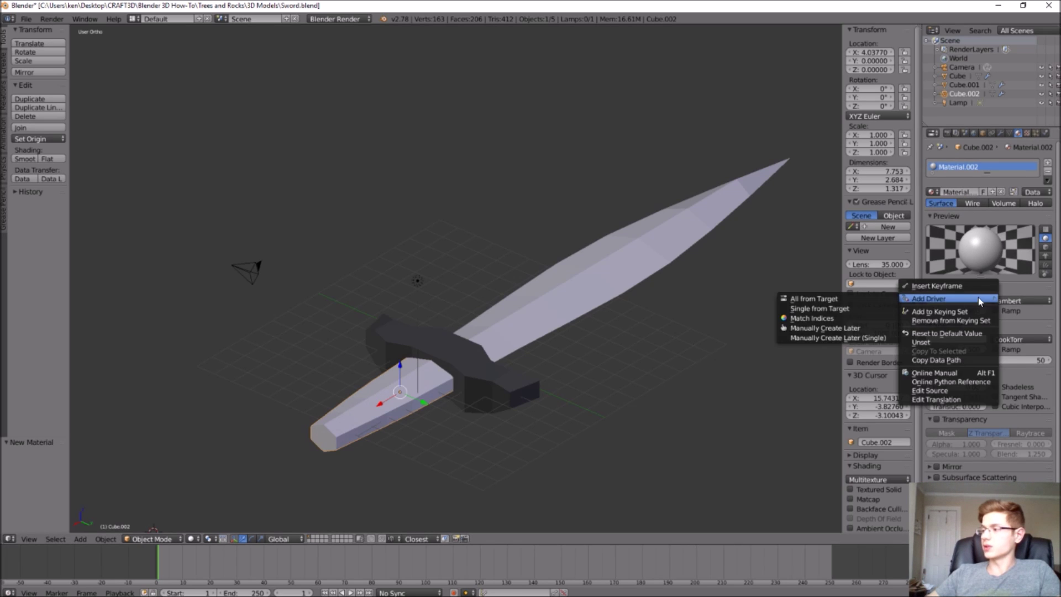
left_click(978, 287)
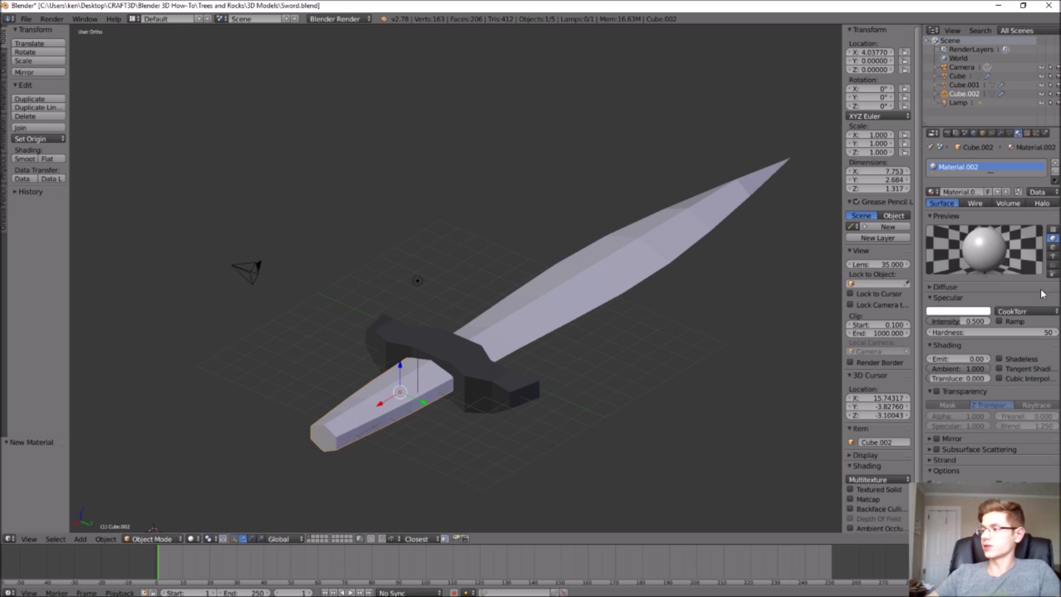
left_click(974, 287)
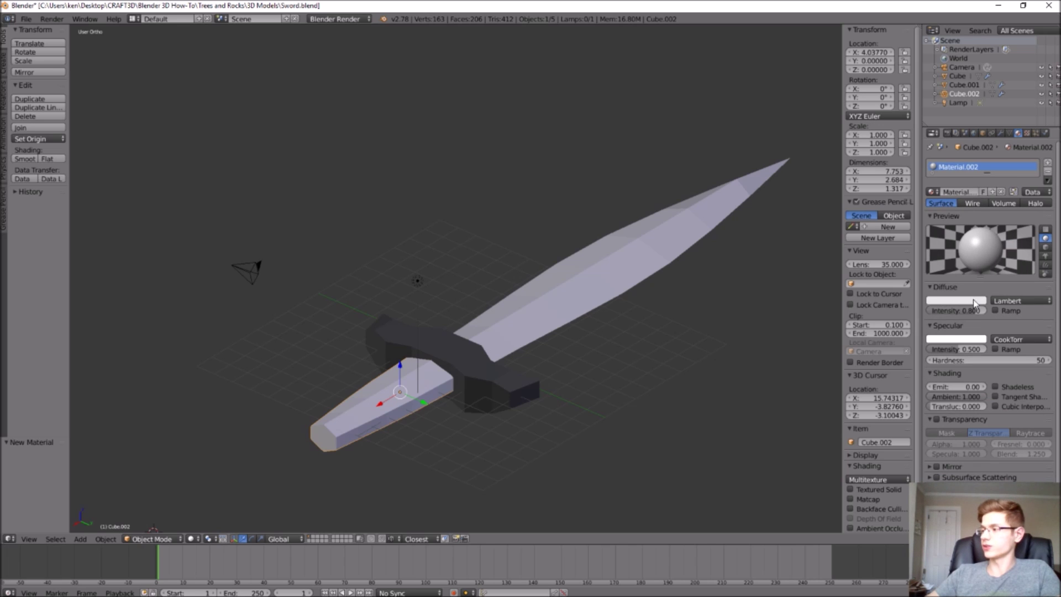
left_click(958, 300)
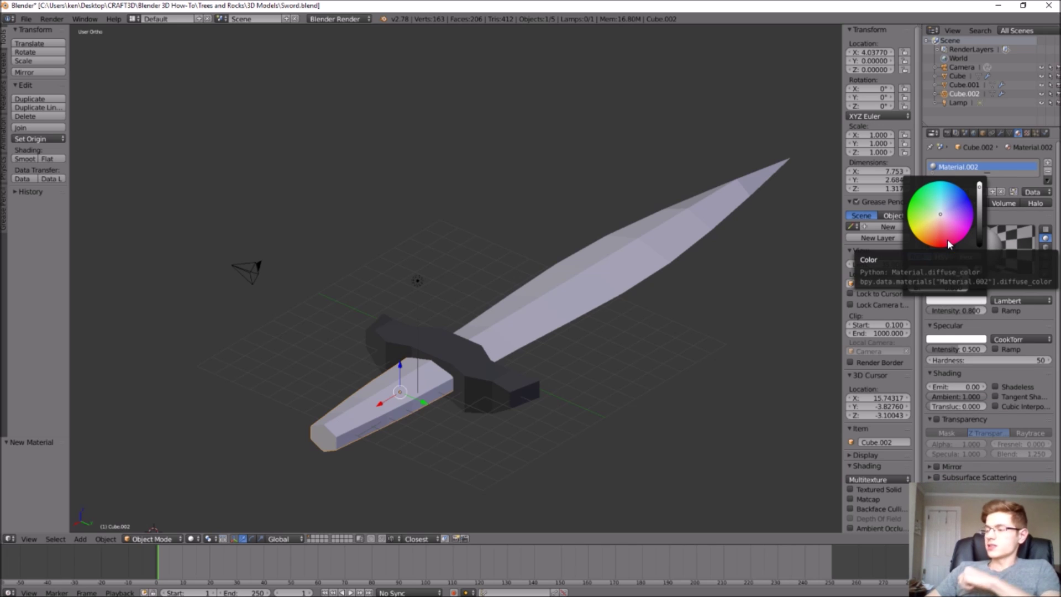
left_click(929, 233)
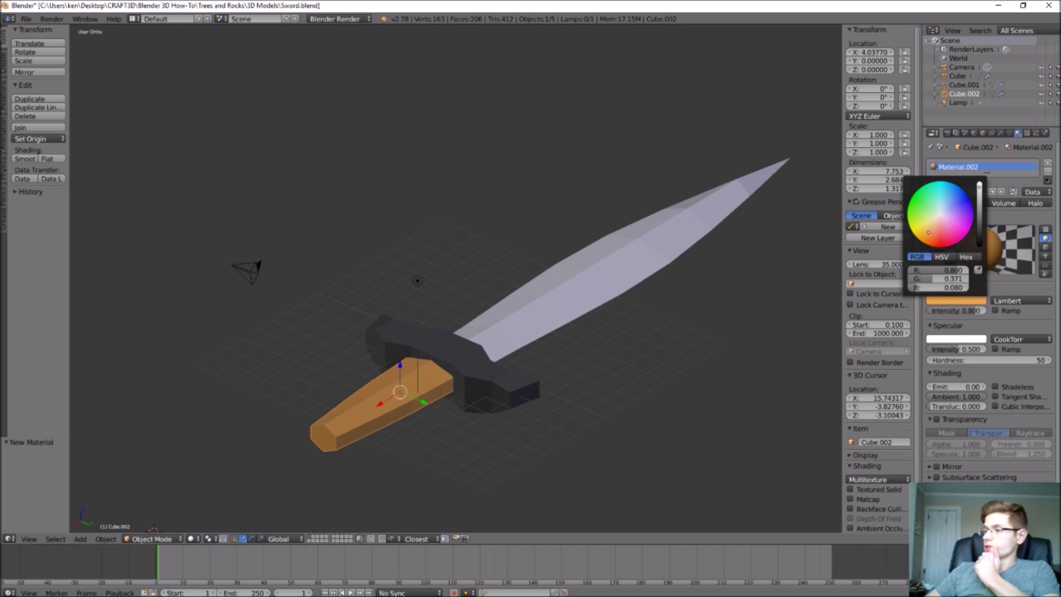
left_click(981, 219)
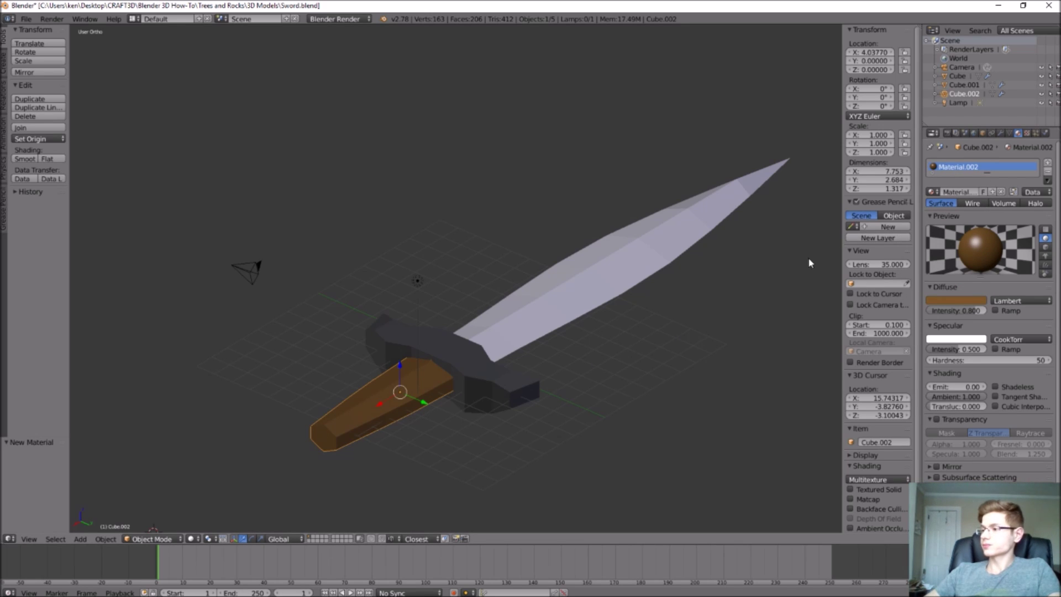
middle_click_drag(802, 267, 722, 355)
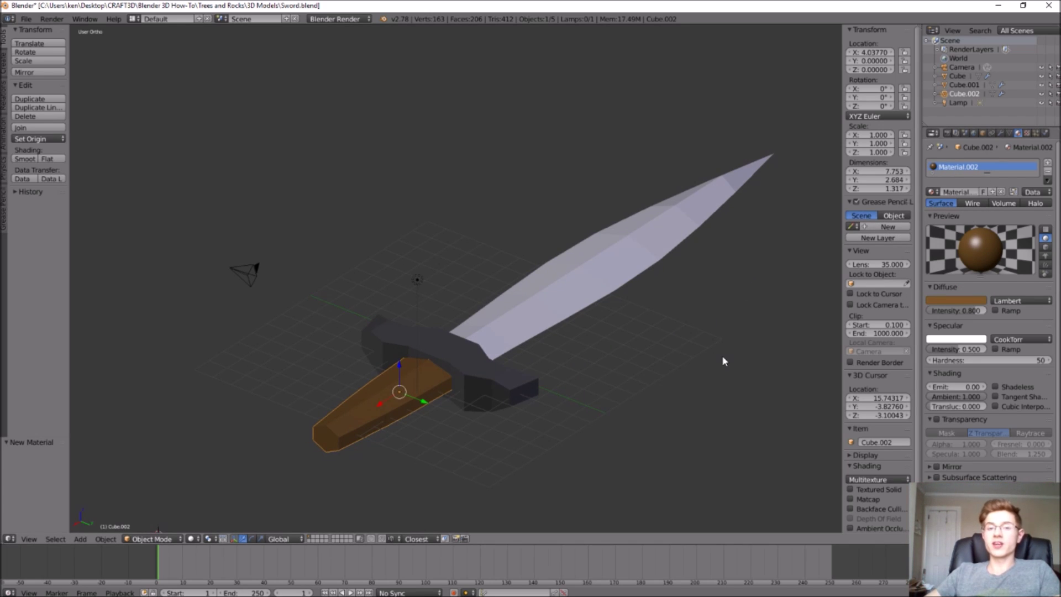
- Rename Cube to 'Blade' and Cube.001 to 'Guard' in the outliner
left_click(955, 76)
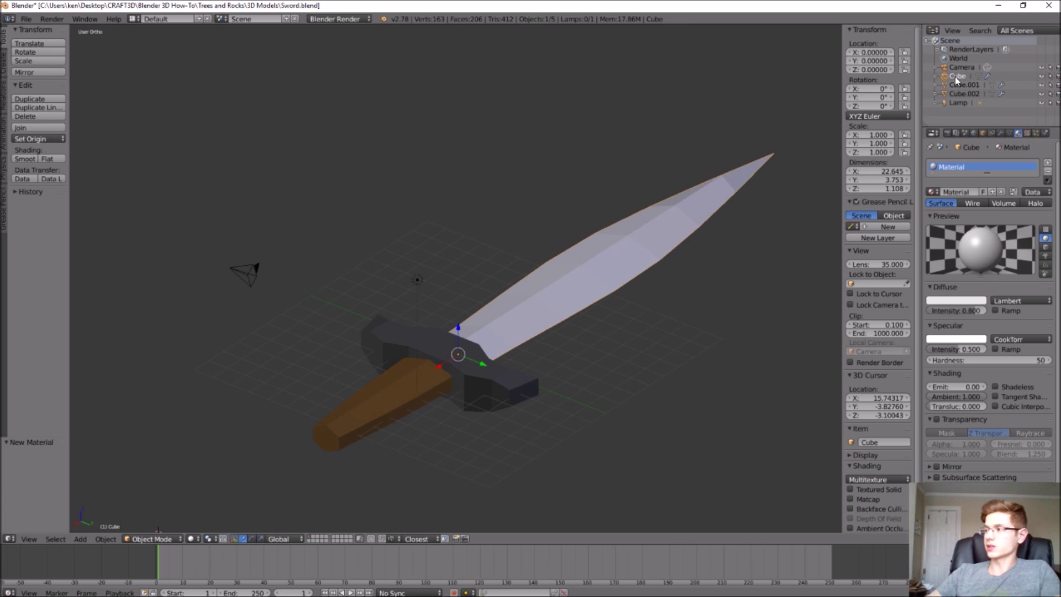
double_click(956, 75)
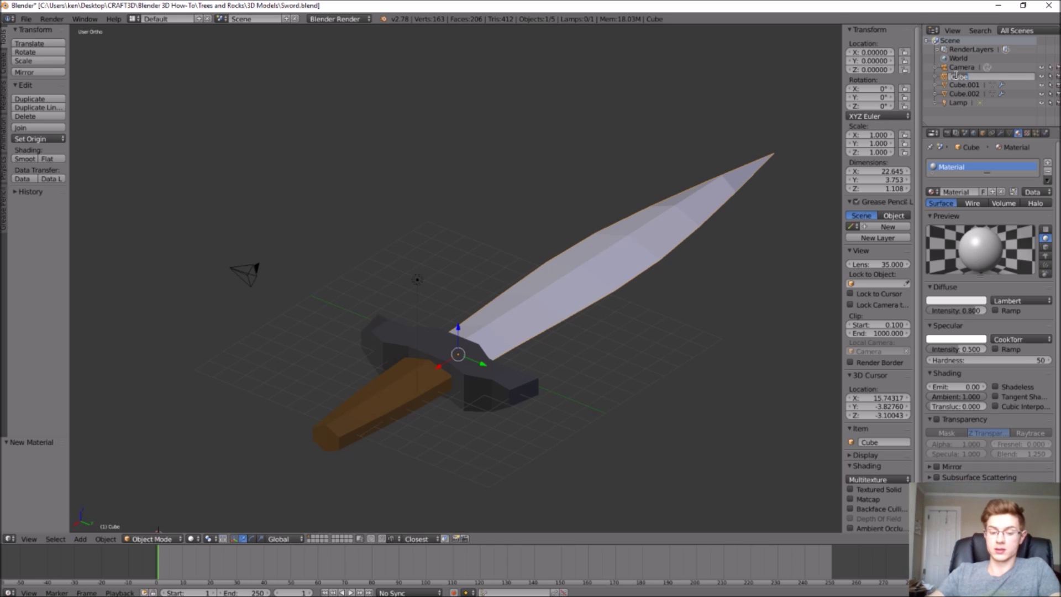
type("Blade")
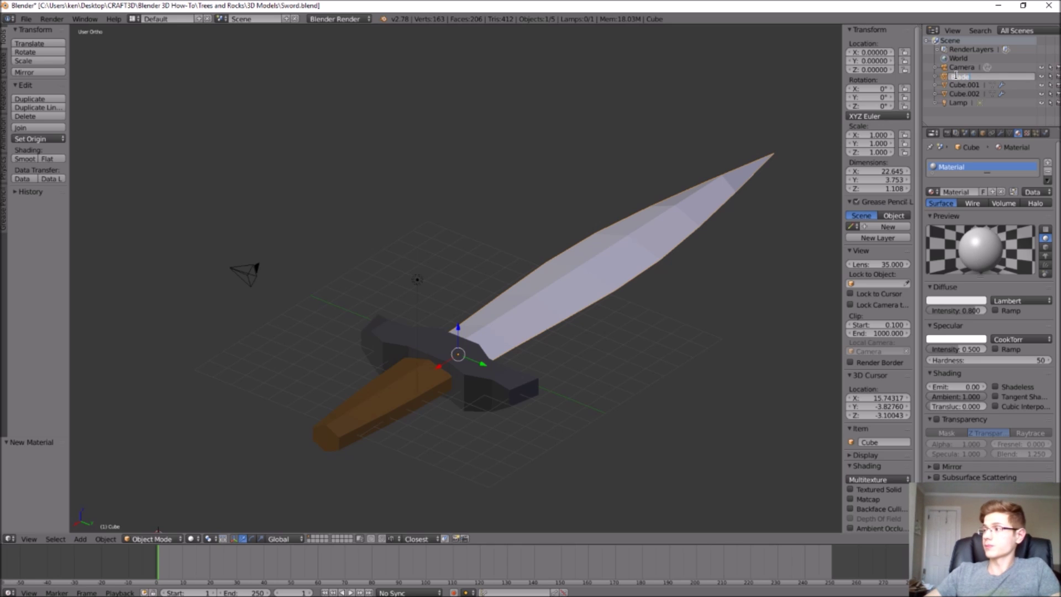
key("Return")
left_click(957, 85)
double_click(958, 84)
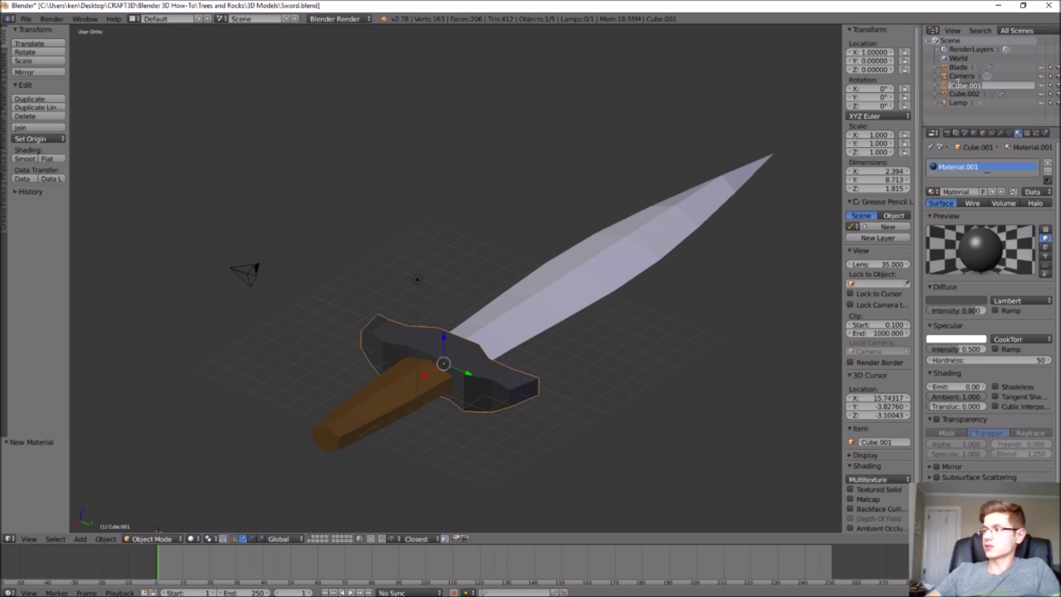
type("Guard")
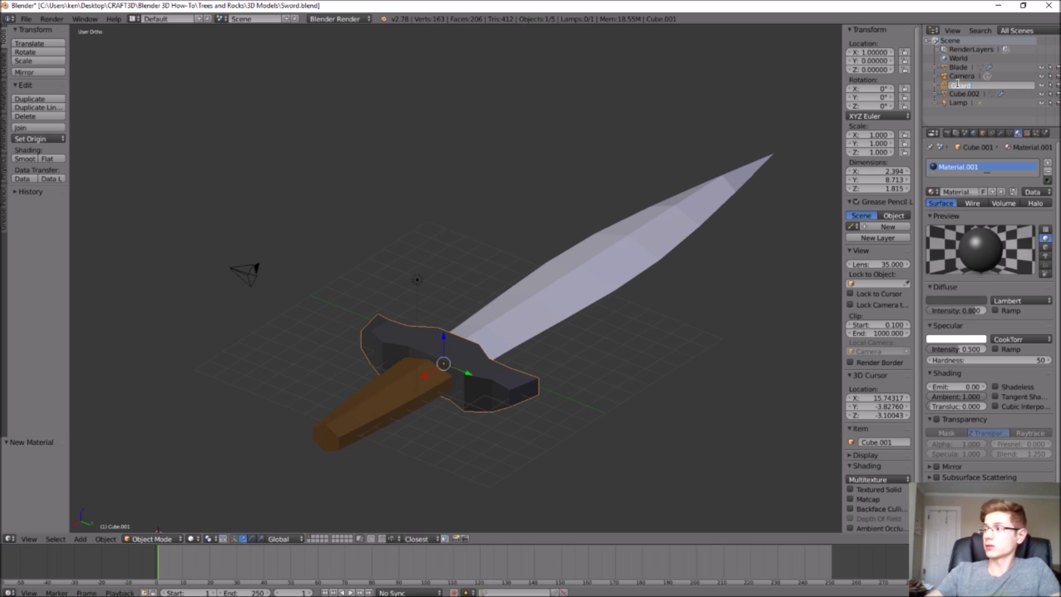
key("Return")
- Rename Cube.002 to 'Handle' and deselect everything
left_click(965, 86)
double_click(964, 86)
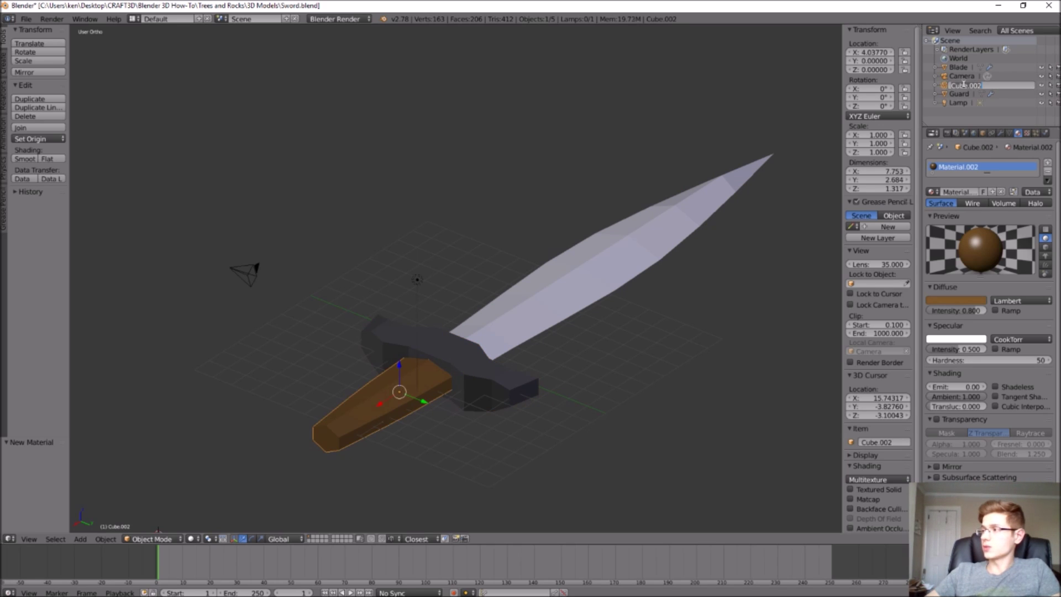
type("Handle")
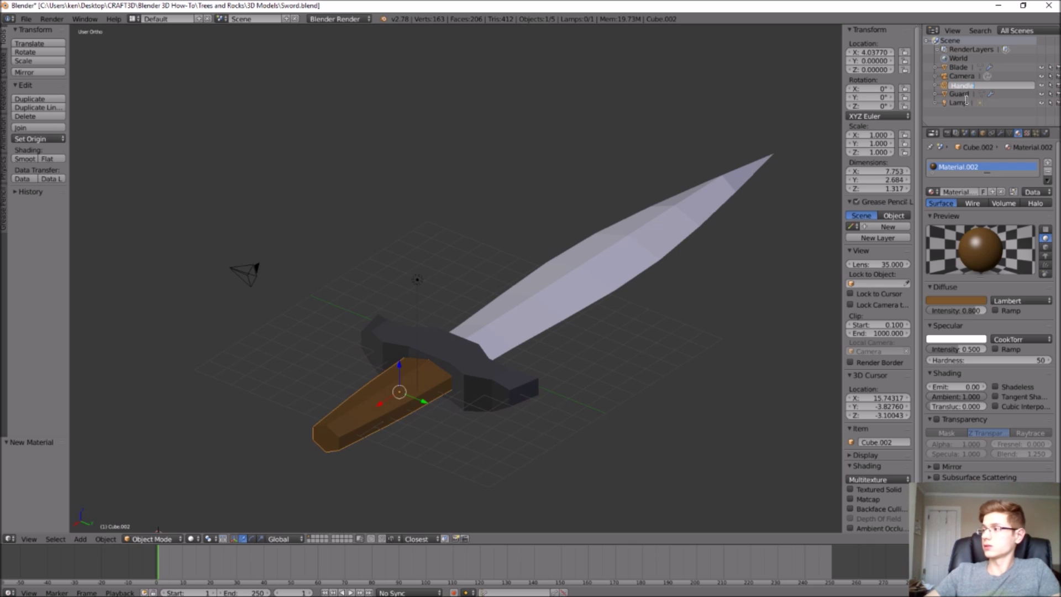
key("Return")
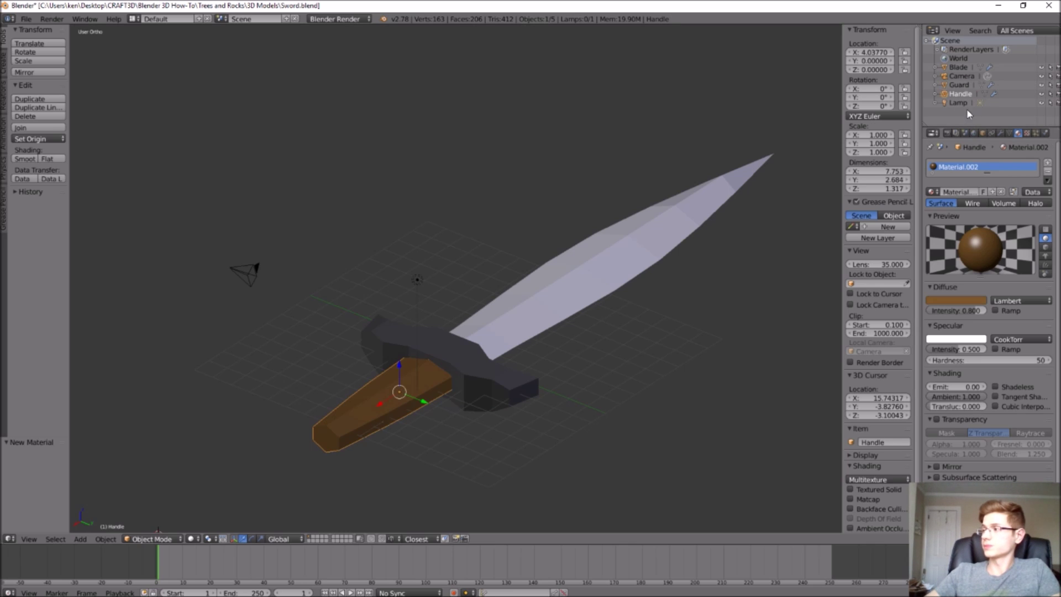
left_click(712, 390)
key("a")
middle_click_drag(699, 390, 667, 425)
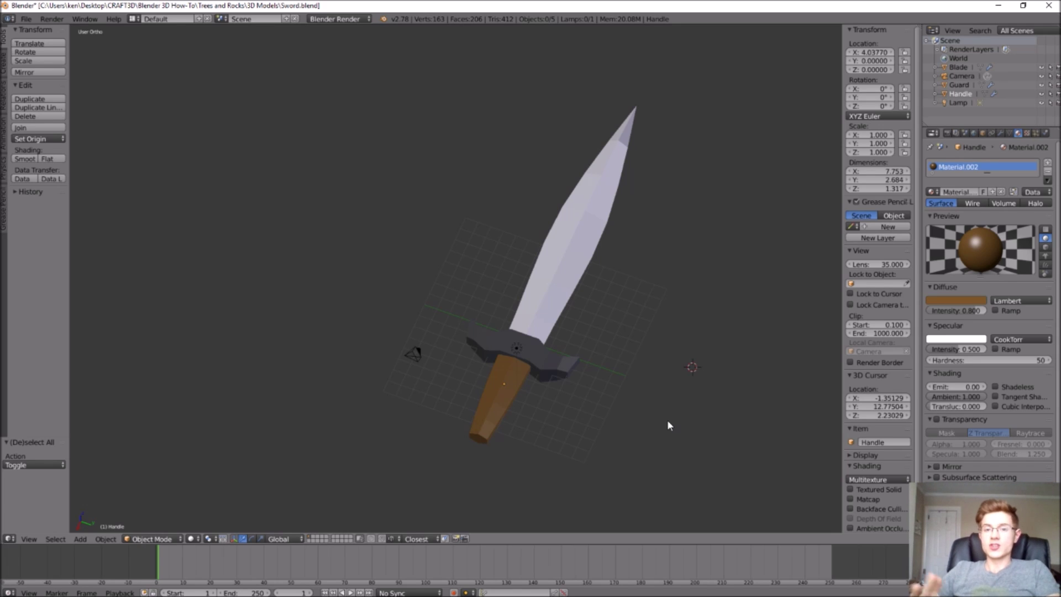
left_click(88, 539)
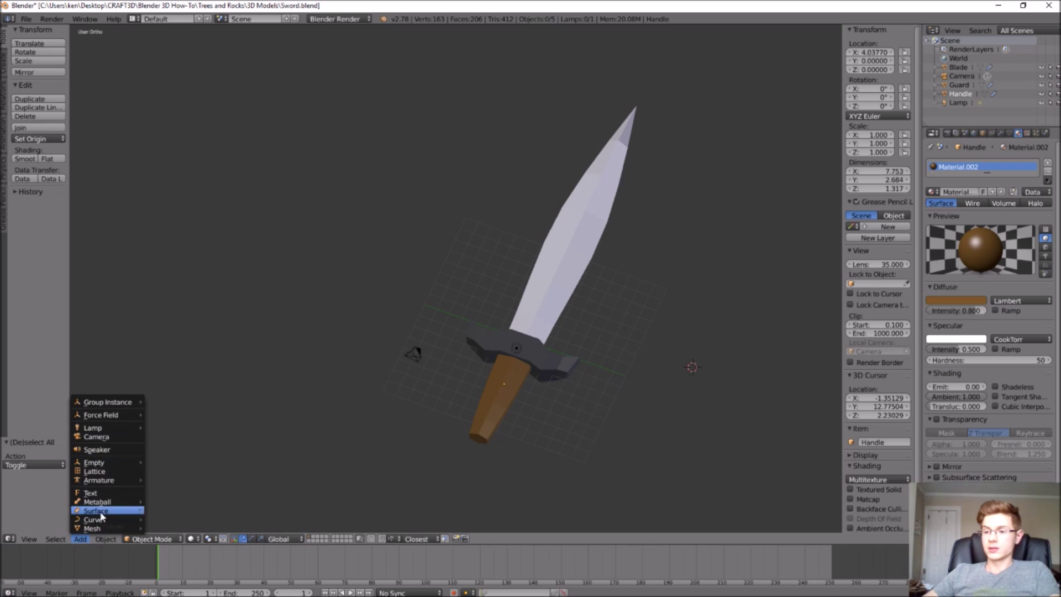
- Add a new cube and set its location to X 0, Y 0, Z 0
mouse_move(98, 528)
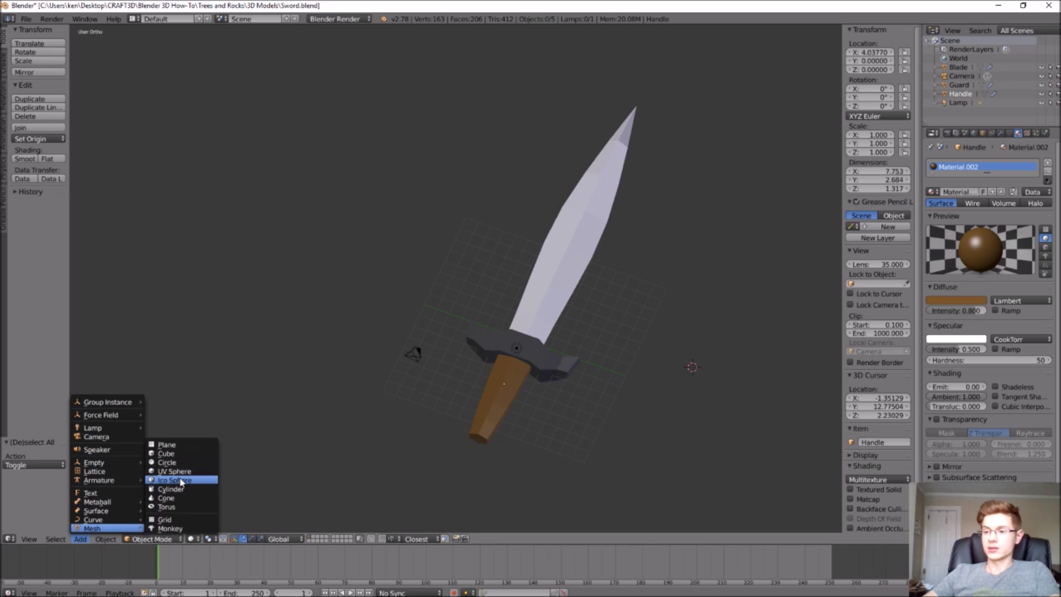
left_click(189, 453)
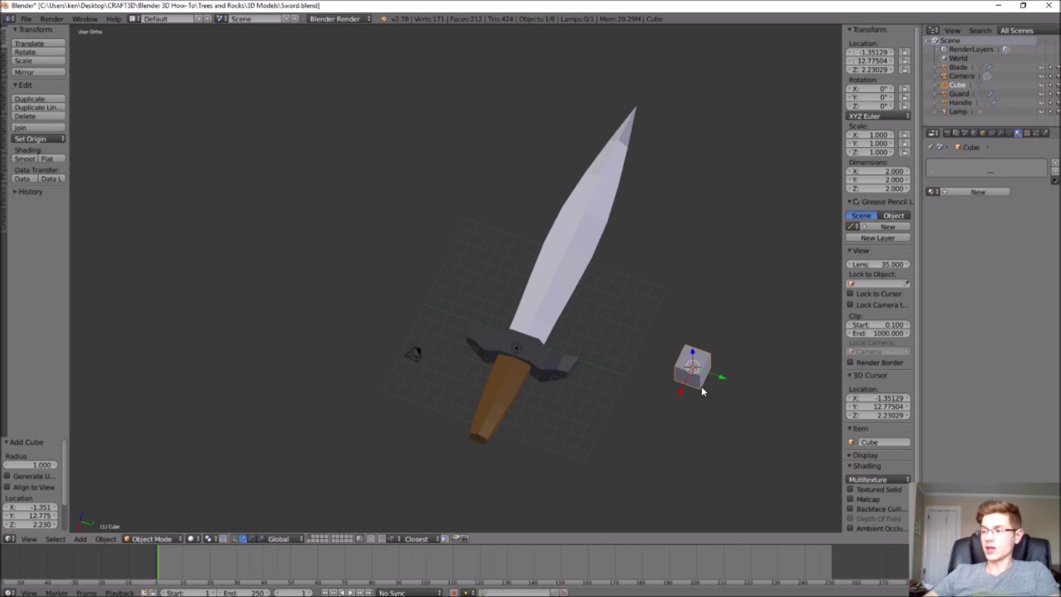
left_click_drag(723, 379, 684, 364)
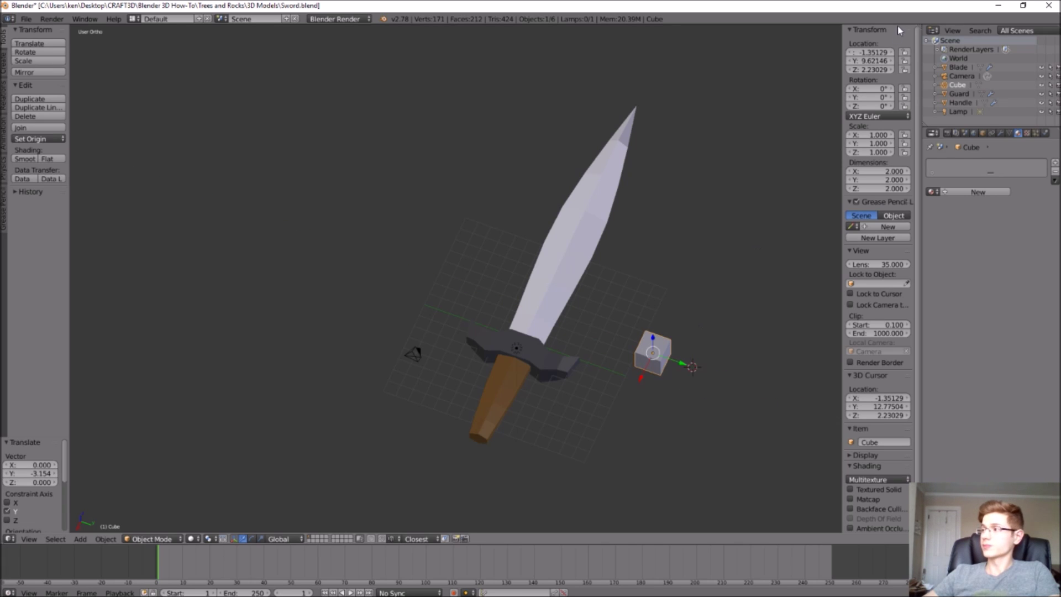
left_click(875, 51)
type("0")
key("Tab")
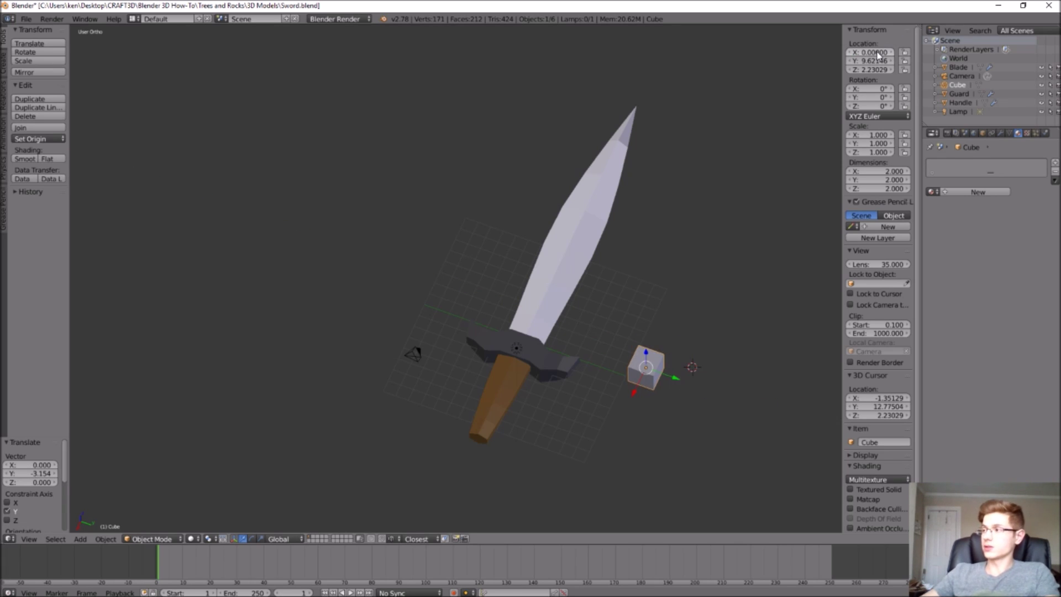
type("0")
key("Tab")
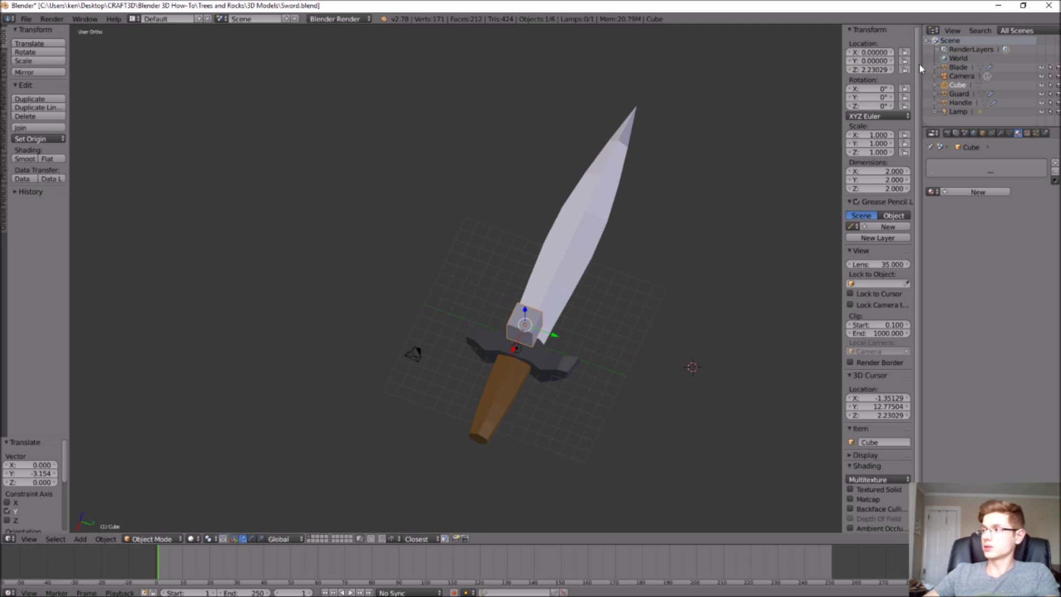
type("0")
key("Return")
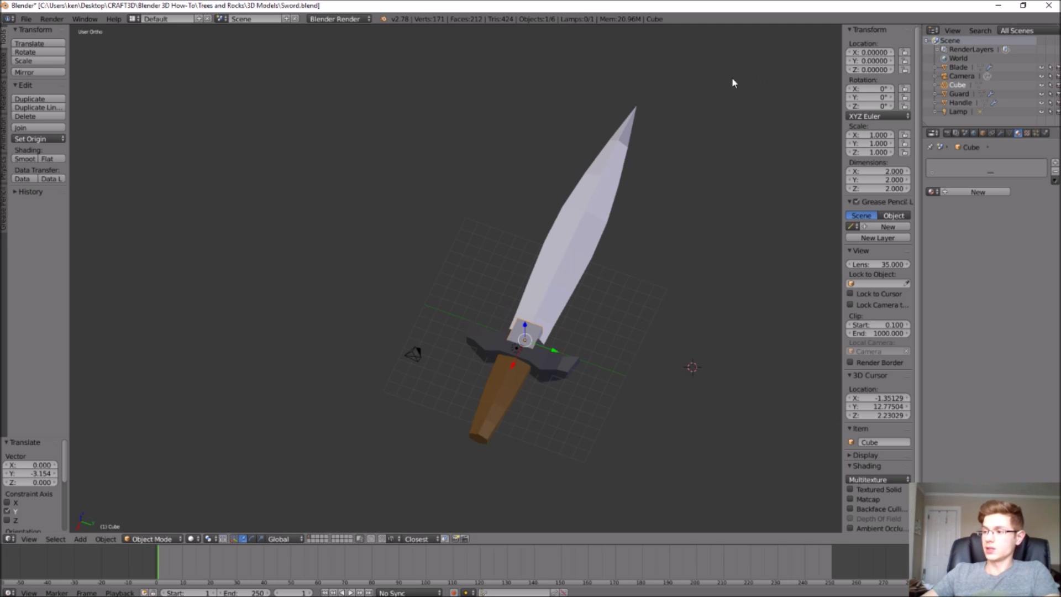
- Move the cube along X to 9.971 at the handle's end and enter Edit Mode
key("g")
key("x")
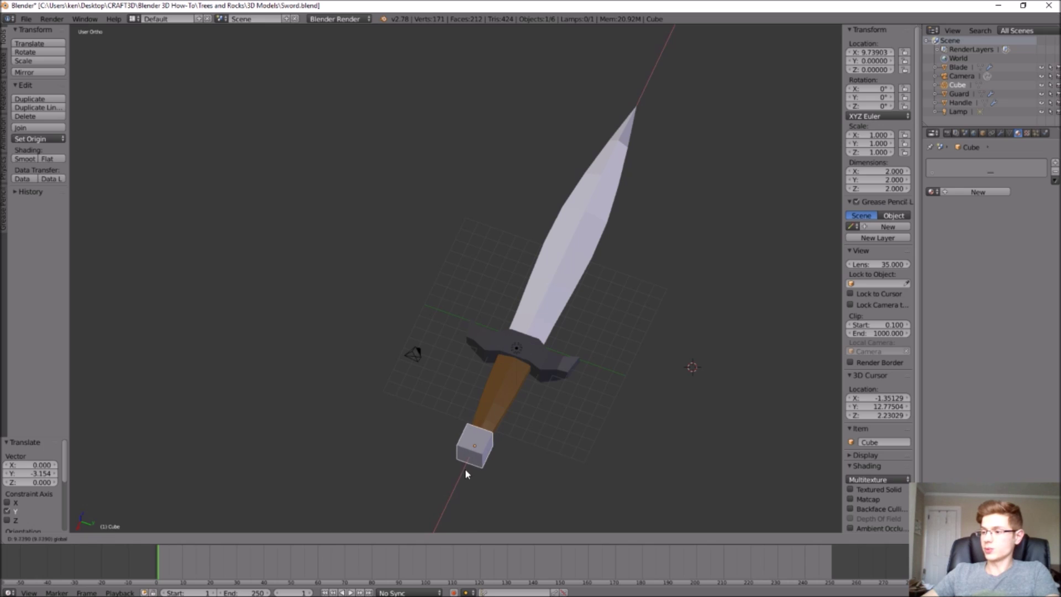
left_click(469, 467)
middle_click_drag(511, 442, 448, 454)
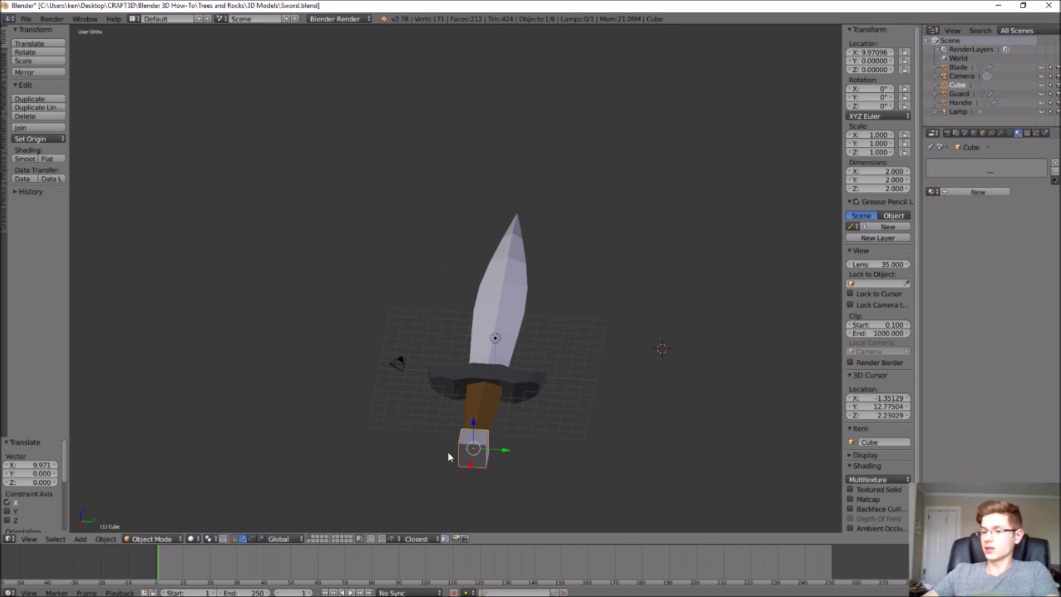
left_click(154, 539)
left_click(159, 519)
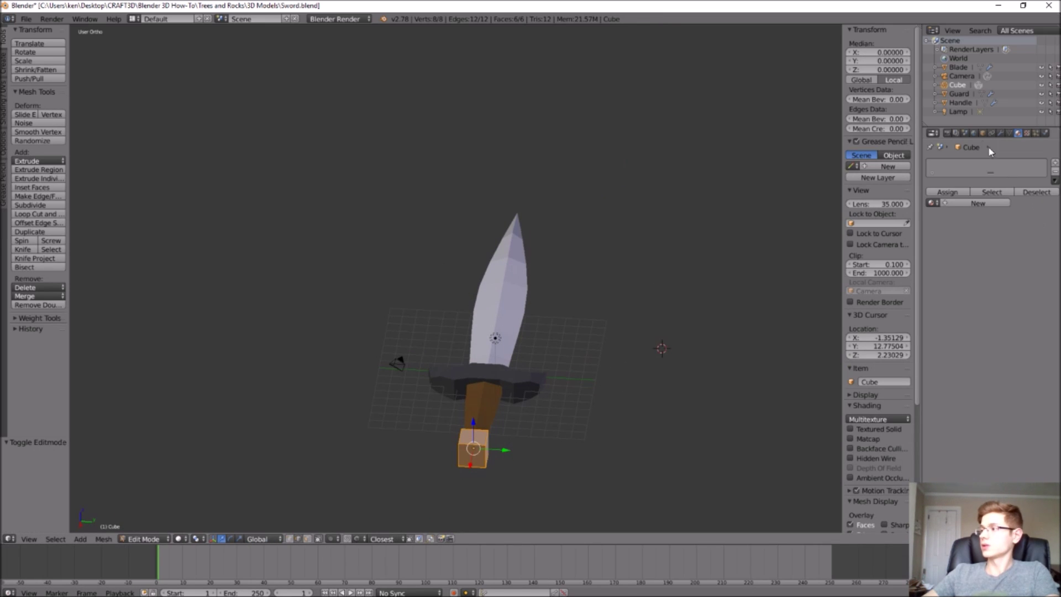
- Add a Mirror modifier to the cube, mirroring on Y and Z instead of X
left_click(1004, 134)
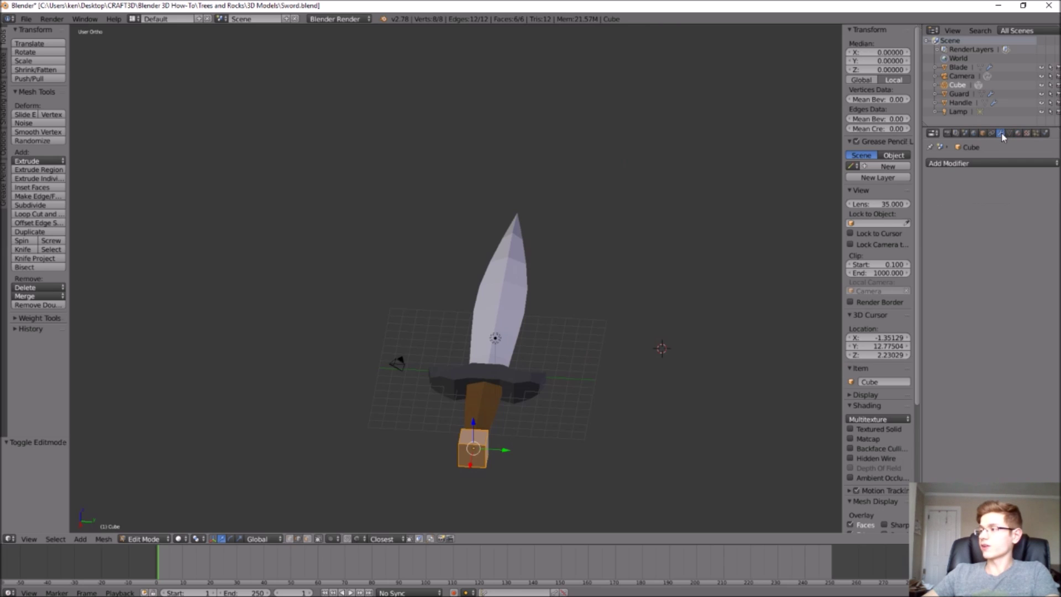
left_click(966, 162)
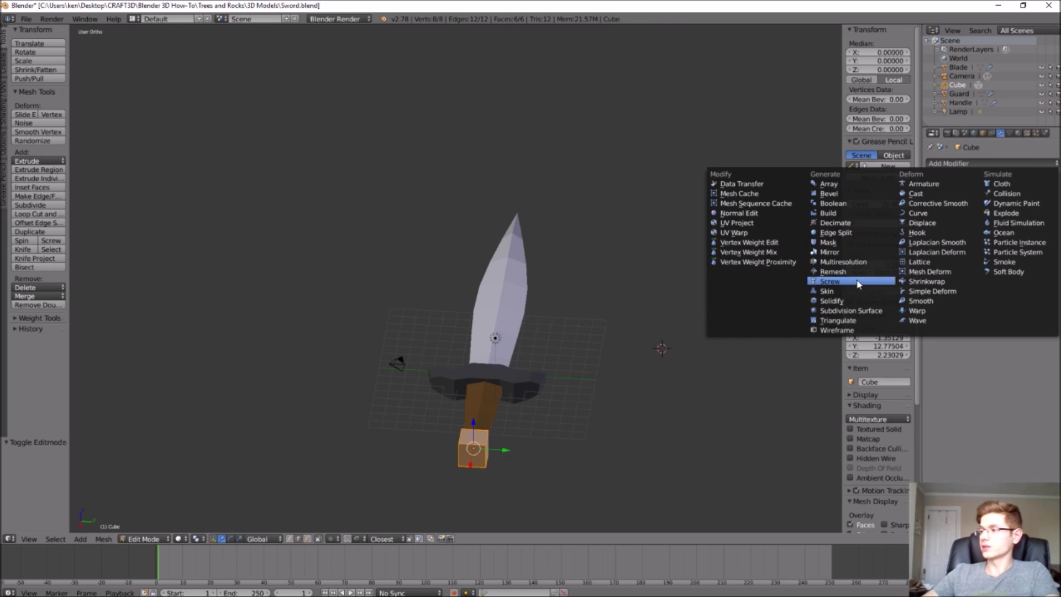
left_click(855, 252)
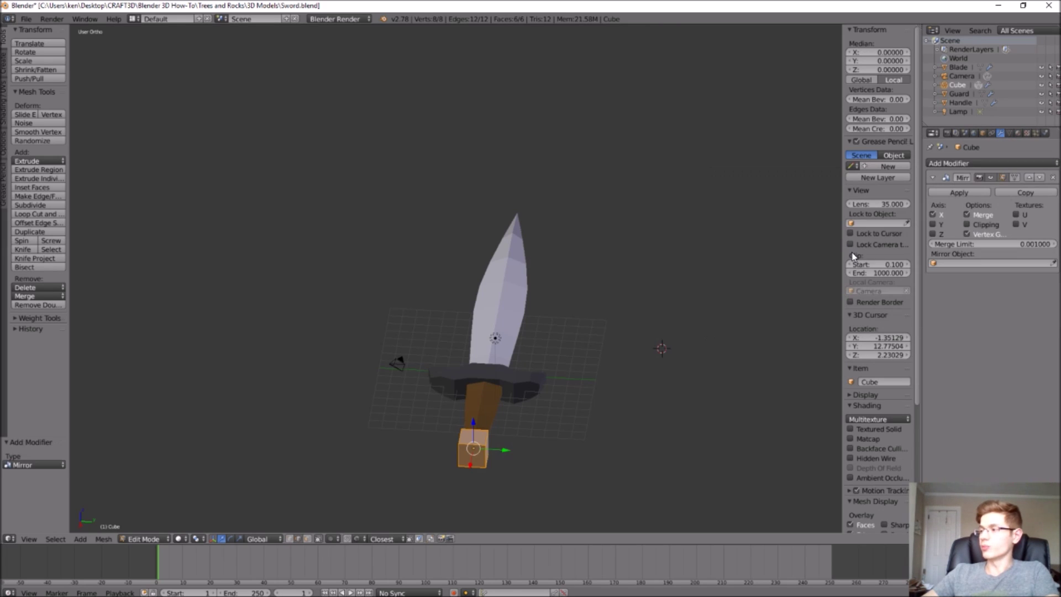
left_click(933, 233)
left_click(933, 215)
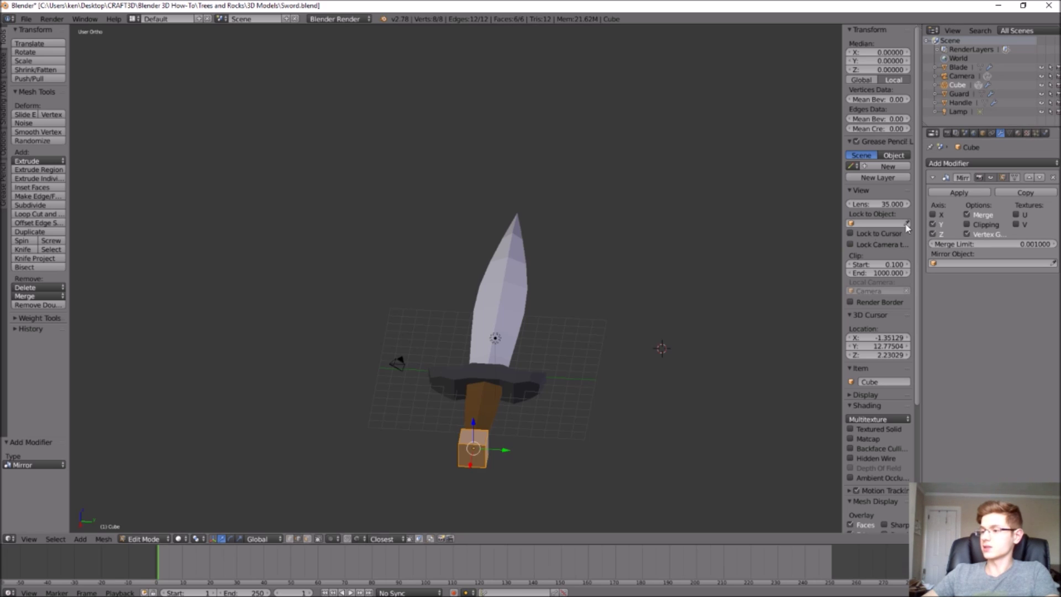
- Offset the mesh to median Y 1 and Z 1 so the mirrored copies form one block
middle_click_drag(691, 325, 557, 429)
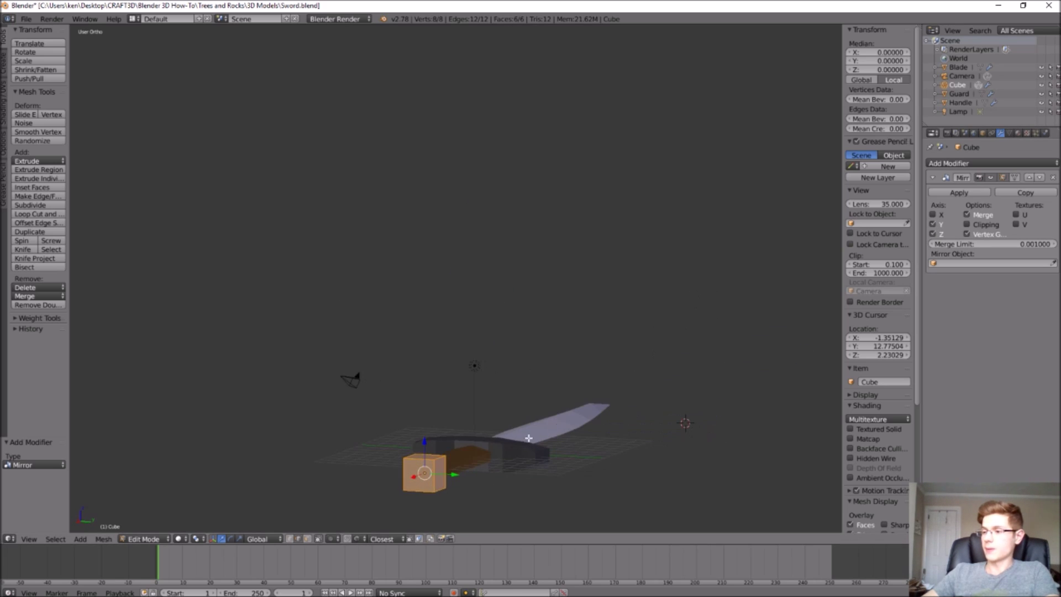
left_click_drag(422, 444, 422, 419)
left_click_drag(453, 451, 505, 439)
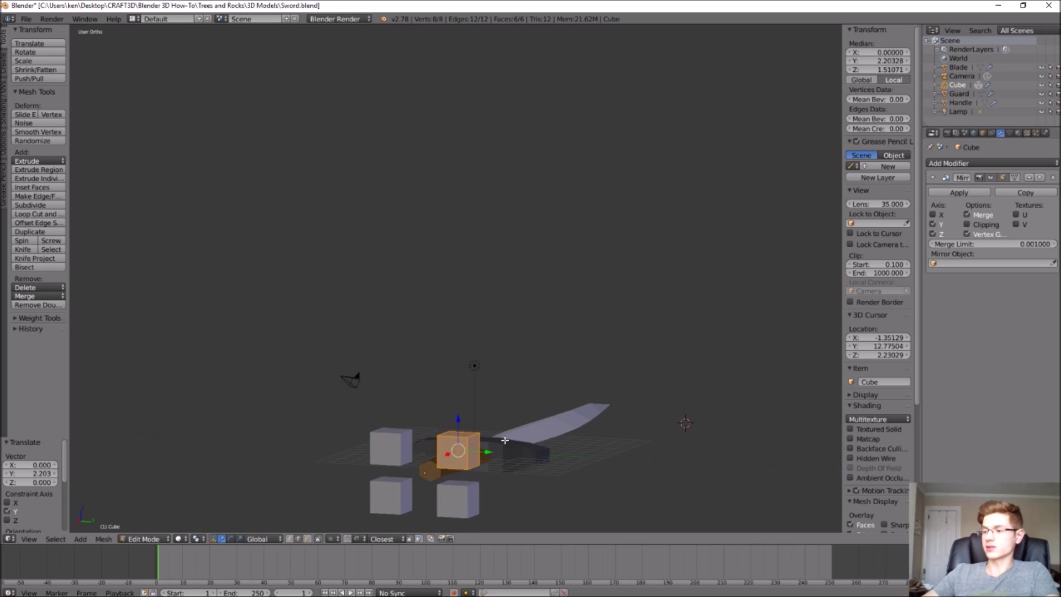
left_click(884, 61)
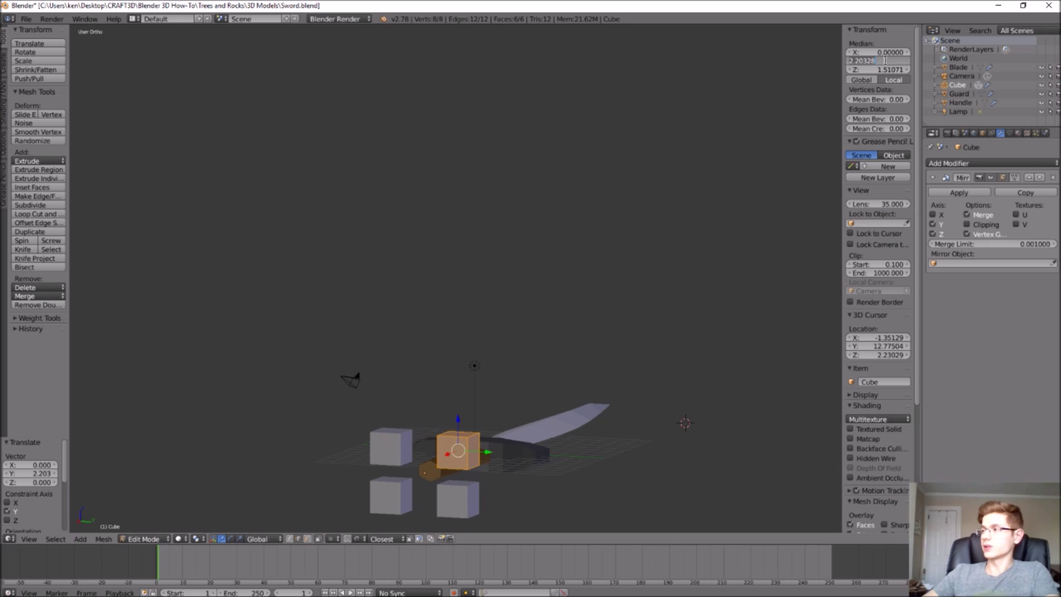
type("1")
key("Return")
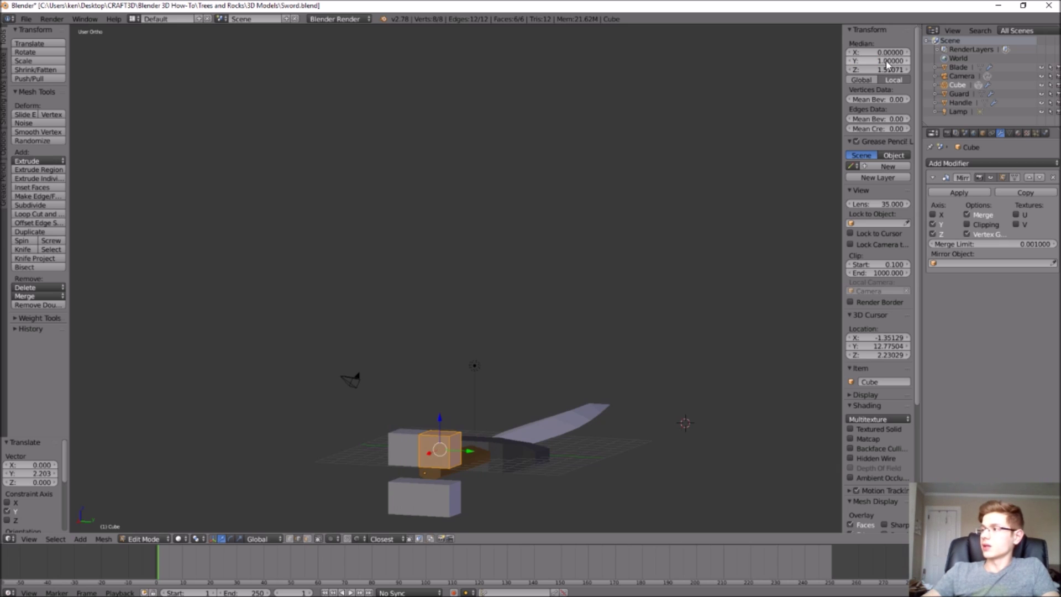
left_click(885, 69)
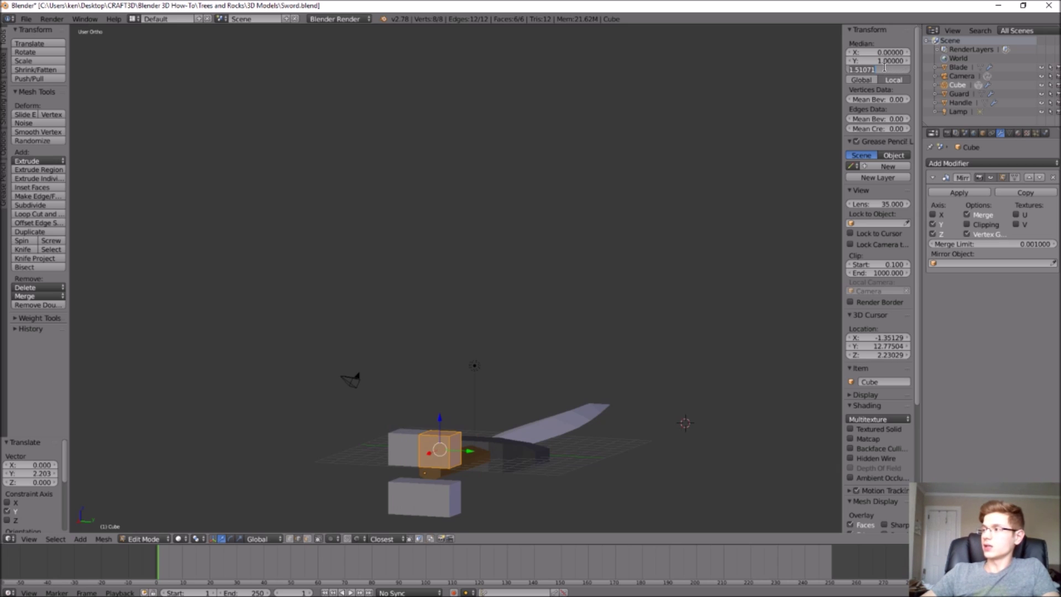
type("1")
key("Return")
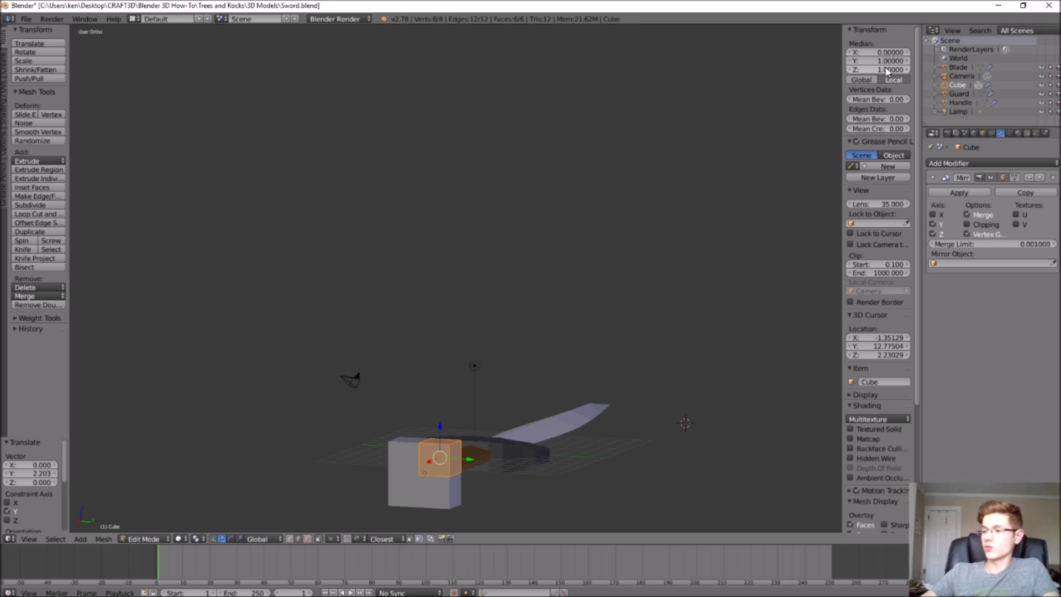
scroll(441, 481, "down", 1)
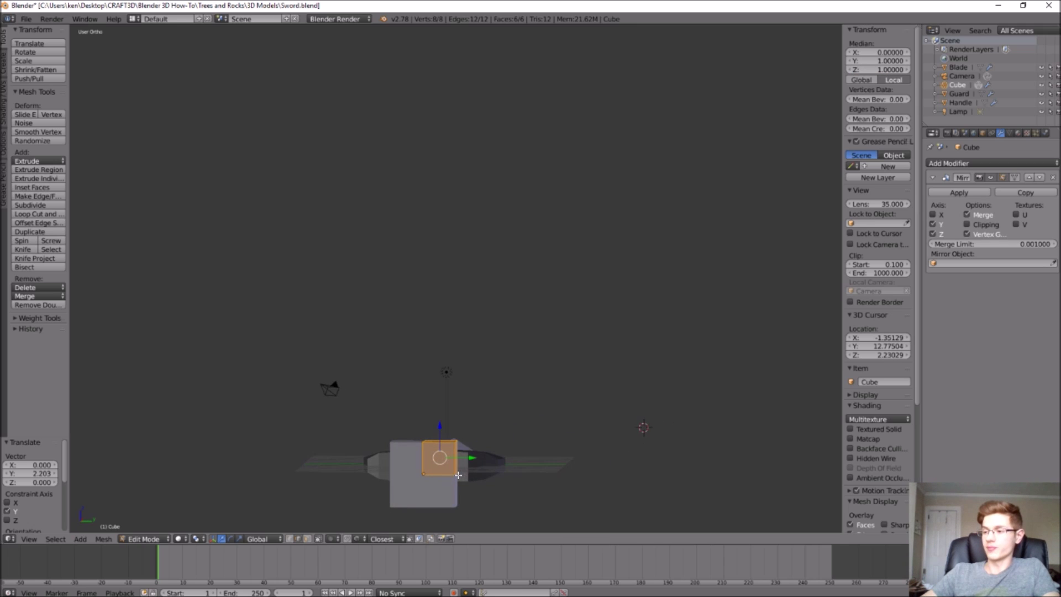
- Try shifting the pommel vertices along X and Y, undoing and redoing the moves
scroll(438, 472, "up", 4)
scroll(438, 466, "down", 2)
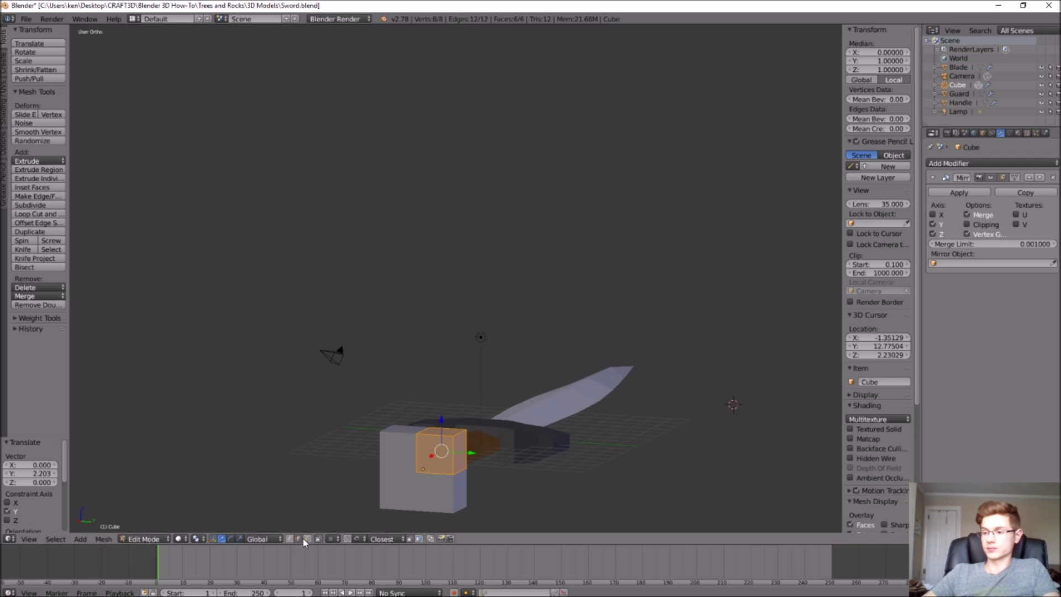
key("ctrl+z")
middle_click_drag(387, 470, 408, 516)
scroll(428, 299, "up", 2)
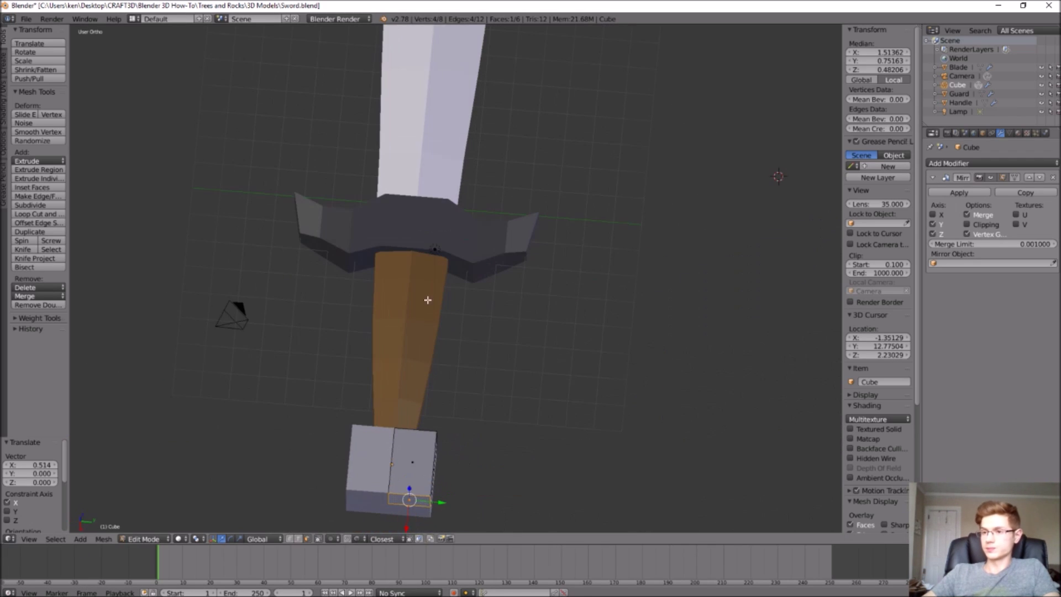
key("ctrl+shift+z")
middle_click_drag(450, 472, 580, 431)
key("ctrl+shift+z")
key("ctrl+shift+z")
key("ctrl+z")
key("ctrl+shift+z")
scroll(683, 391, "down", 5)
- Pull selected pommel vertices inward along Y to taper it into a chamfered shape
left_click(777, 355)
key("a")
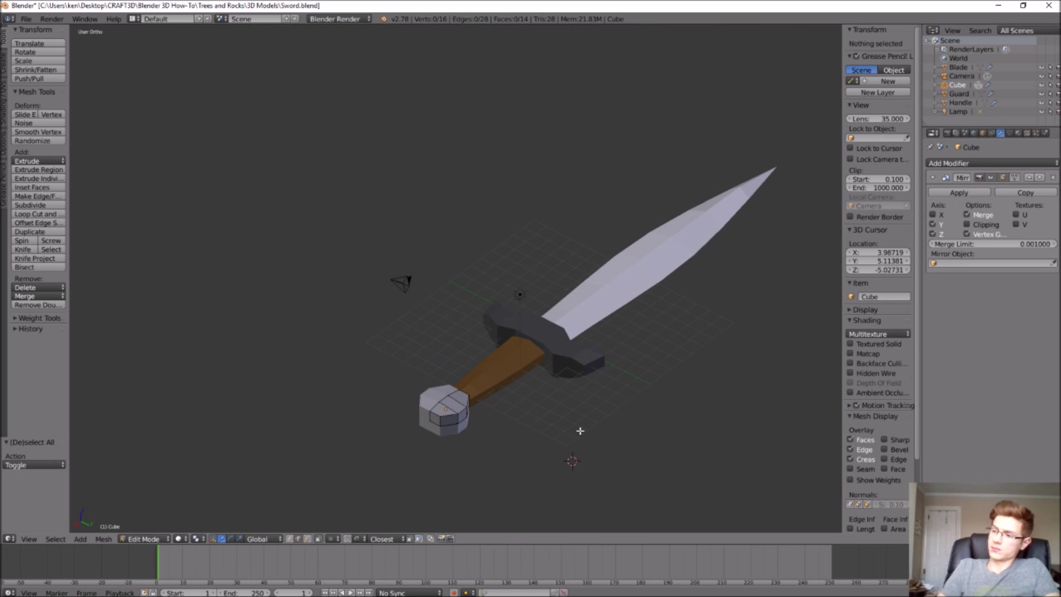
middle_click_drag(507, 442, 758, 446)
right_click(473, 431)
scroll(474, 431, "up", 2)
key("g")
key("y")
left_click(461, 442)
key("g")
key("y")
left_click(475, 436)
key("a")
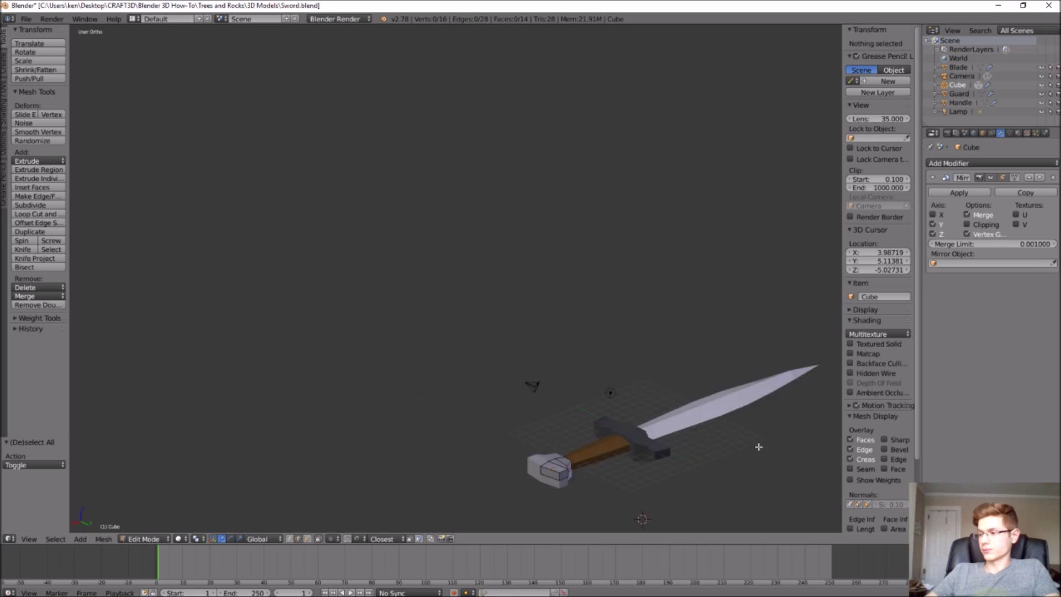
scroll(758, 446, "up", 2)
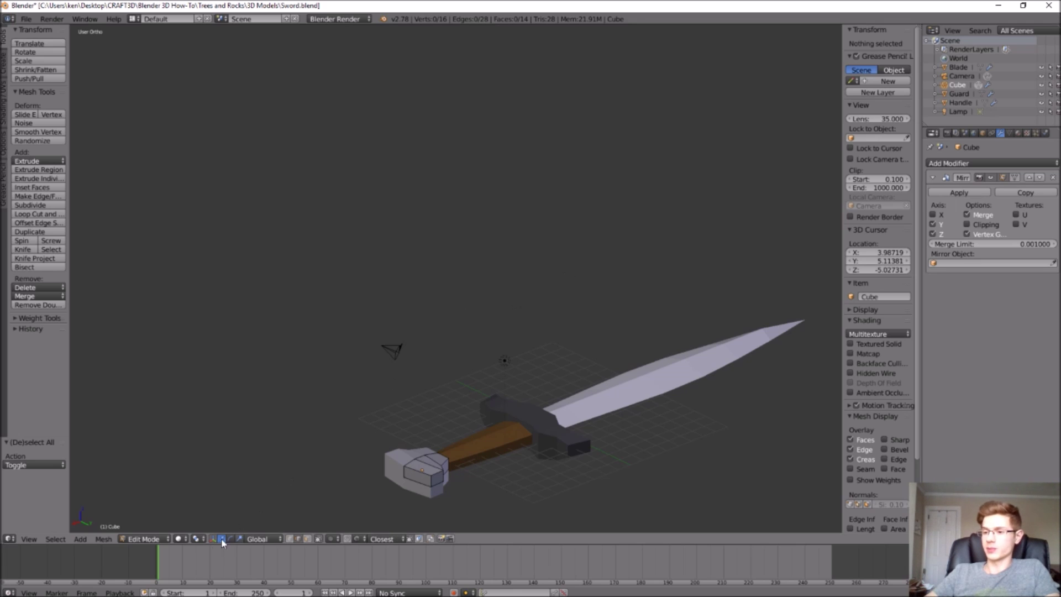
- In Object Mode, give the pommel a new material with a darker gray diffuse colour
left_click(159, 538)
left_click(152, 534)
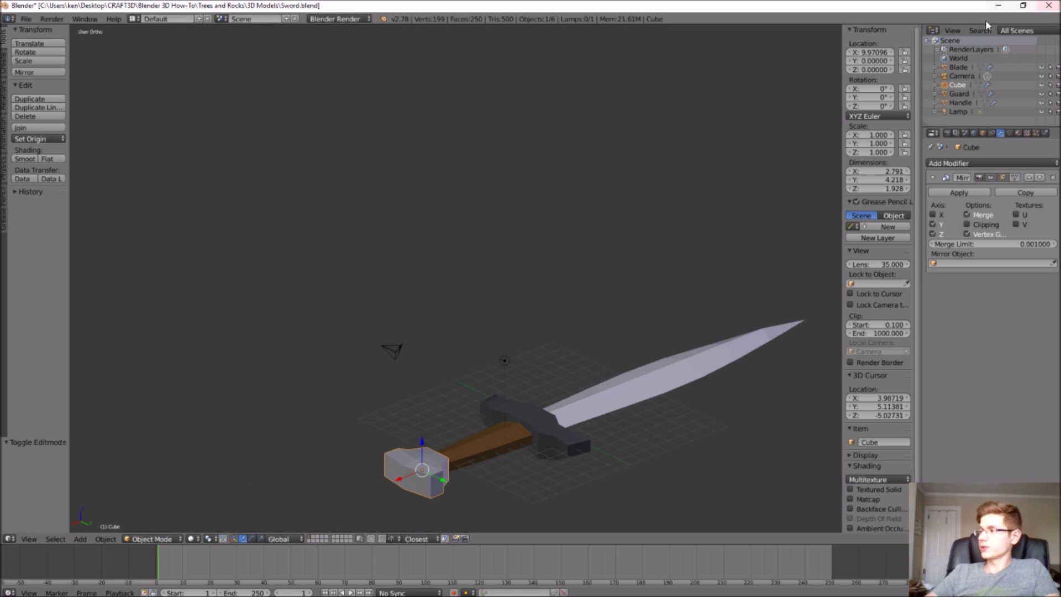
left_click(1017, 134)
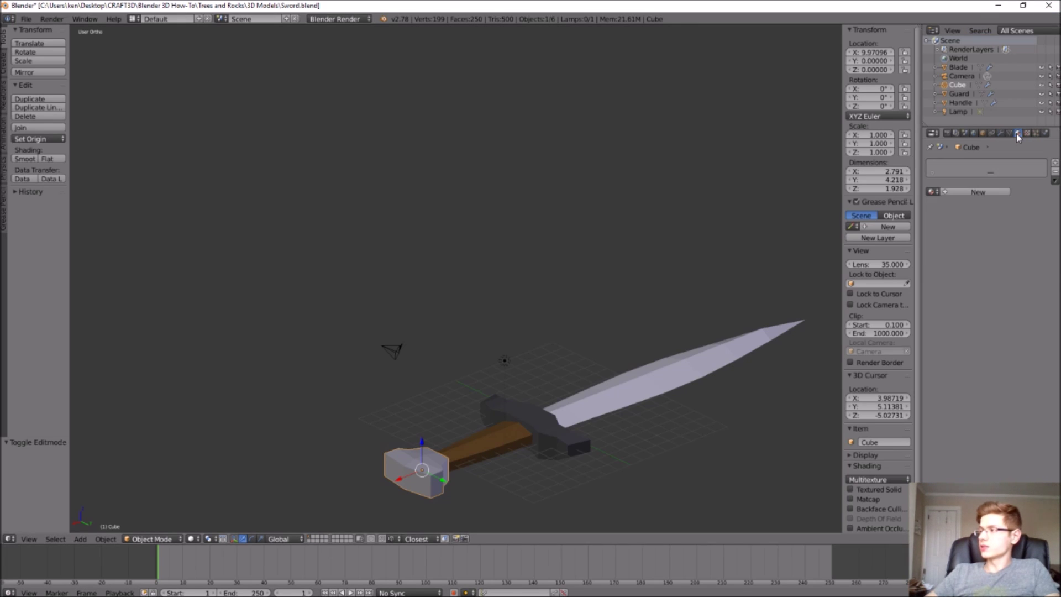
left_click(975, 193)
left_click(966, 301)
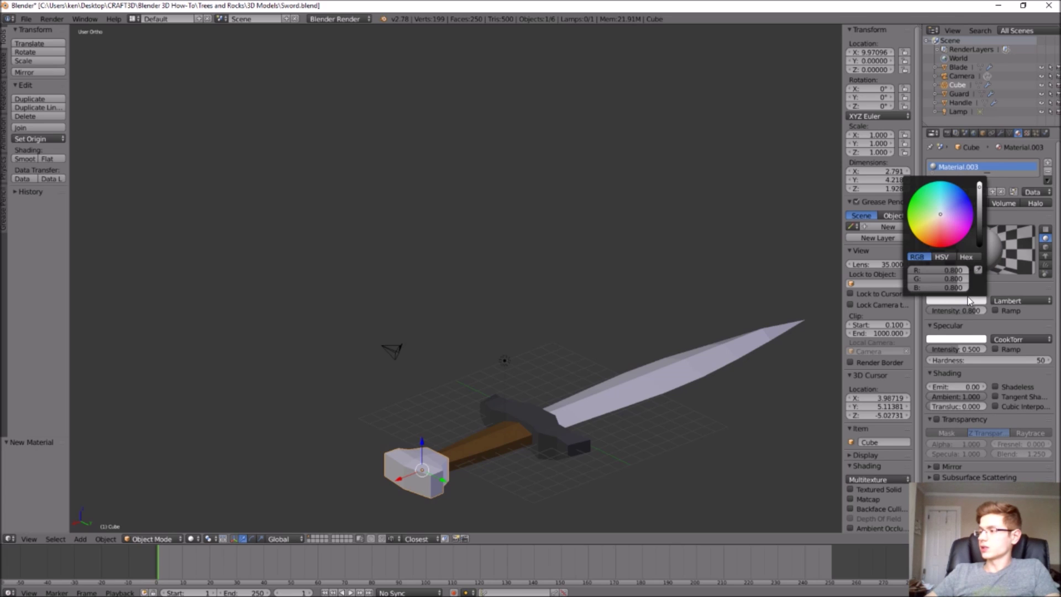
left_click_drag(983, 218, 982, 214)
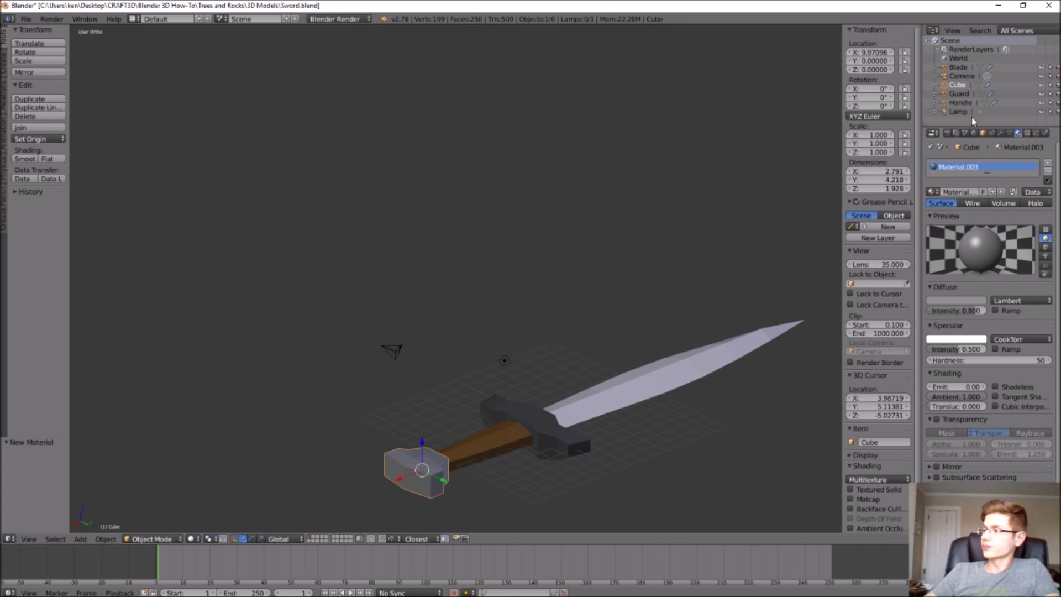
- Rename the Cube object to Pommel in the Outliner
double_click(960, 86)
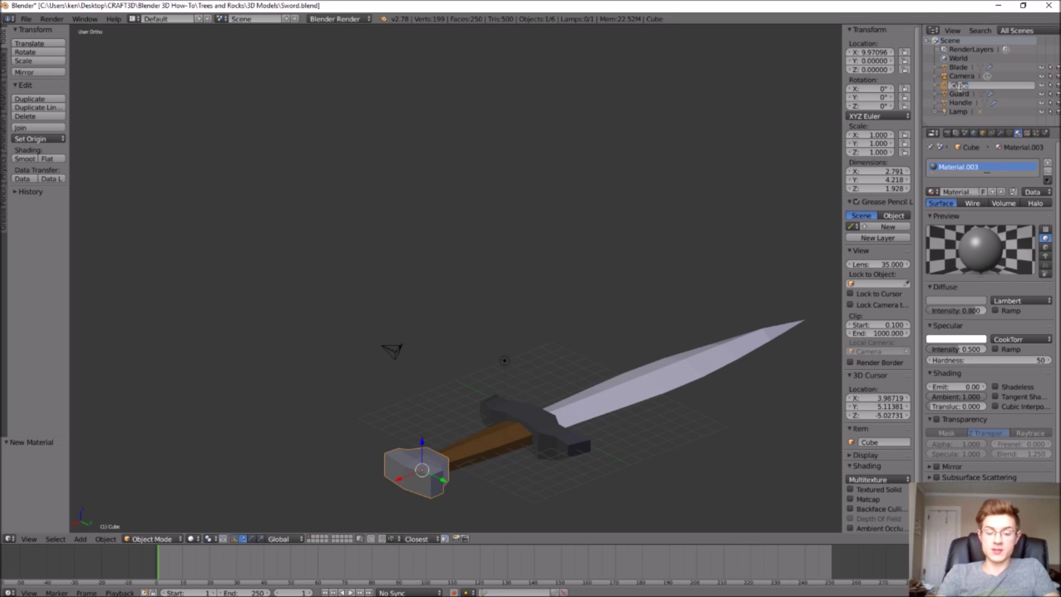
type("Bommel")
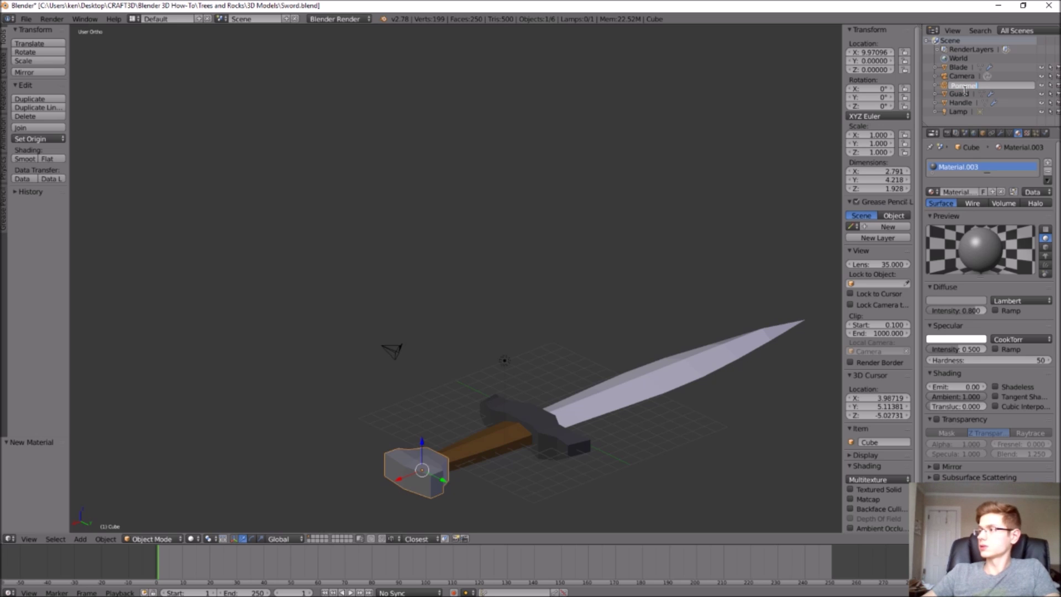
key("Return")
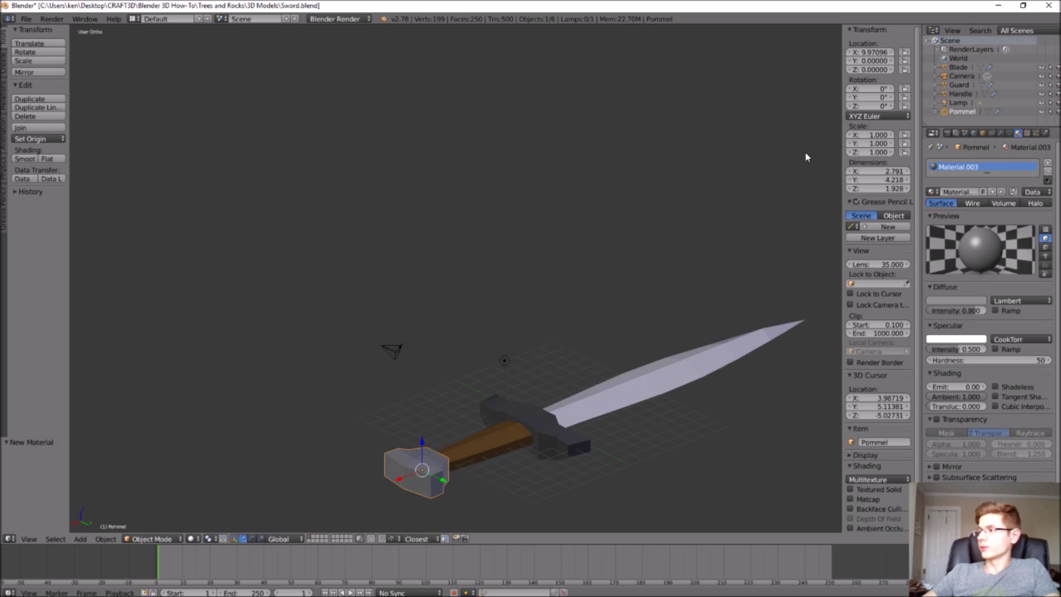
middle_click_drag(566, 243, 698, 385)
key("a")
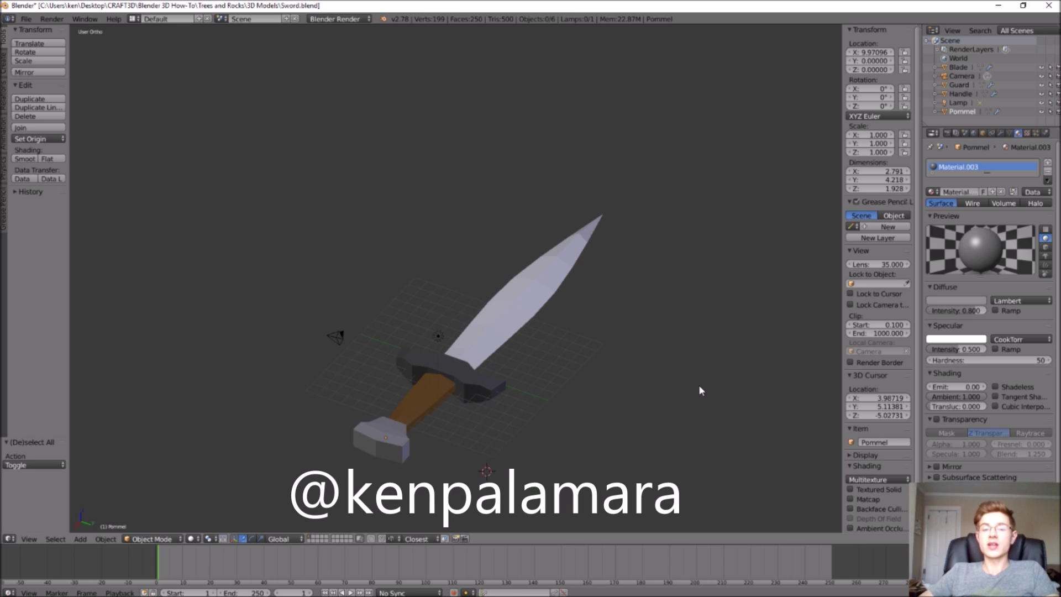